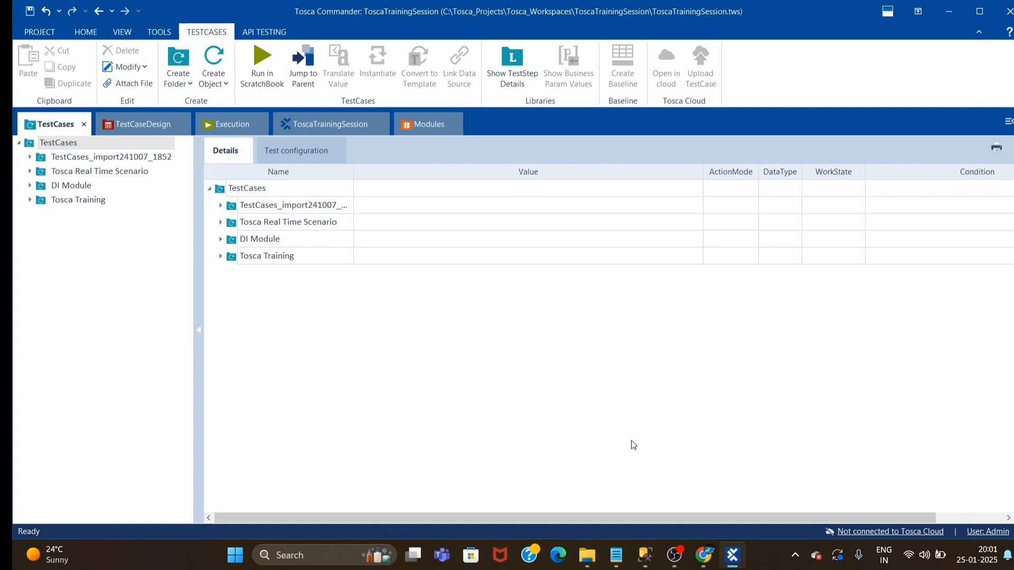
View the Demo Web Shop Register page in Chrome, and open ToscaCommander's Templates\BO folder in File Explorer
{"action": "left_click", "coordinate": [704, 555]}
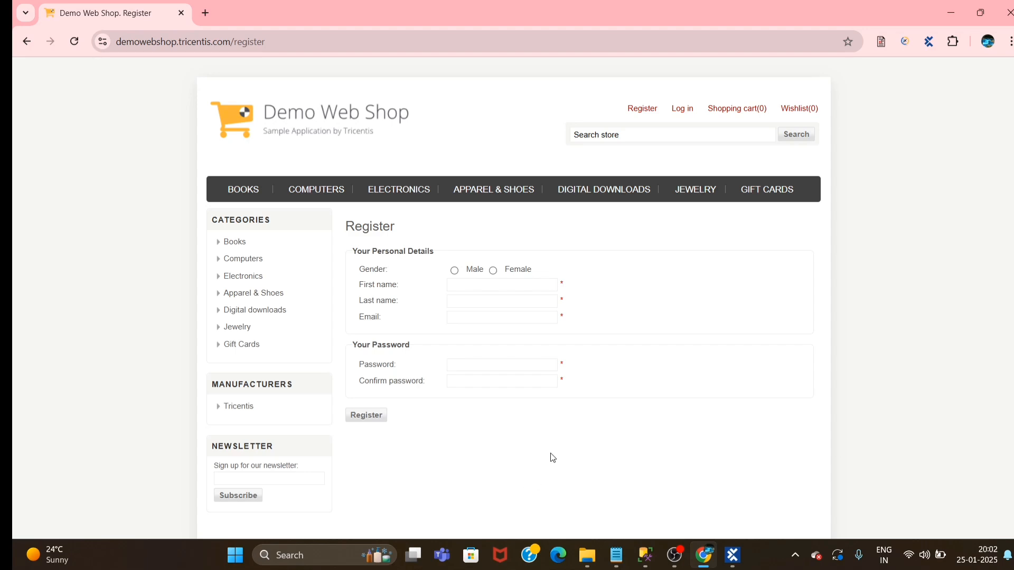
{"action": "mouse_move", "coordinate": [587, 559]}
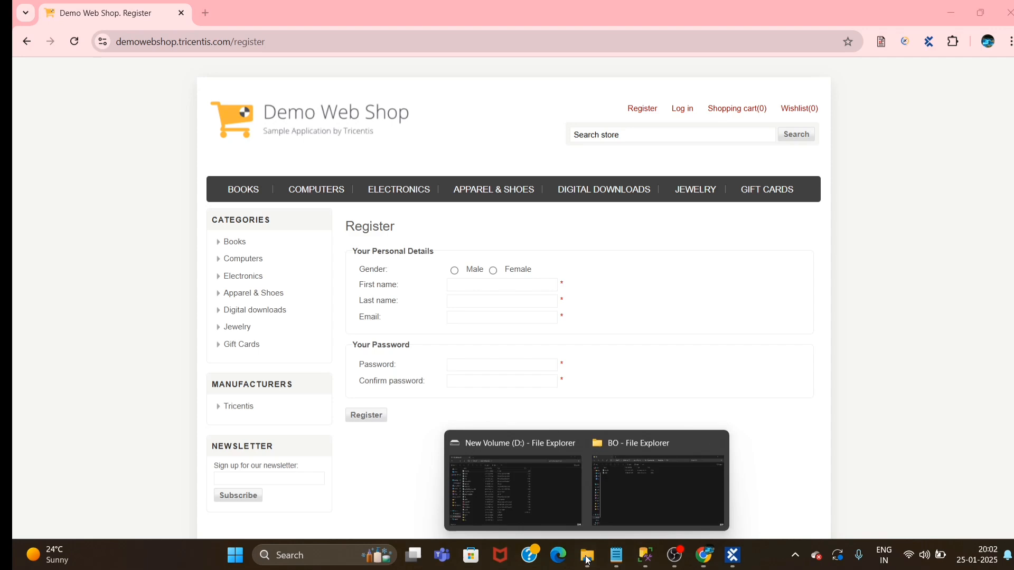
{"action": "left_click", "coordinate": [667, 501]}
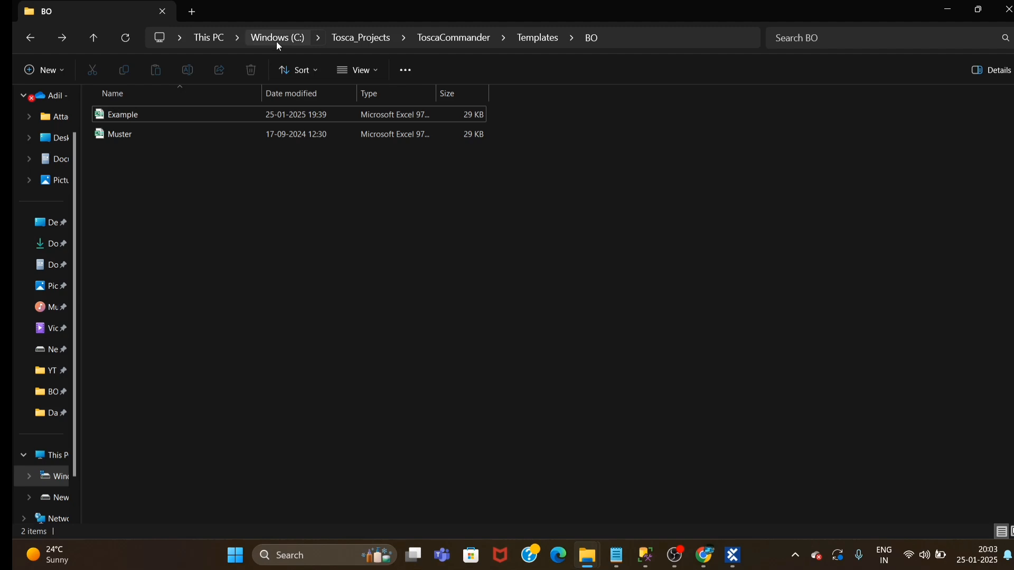
{"action": "left_click", "coordinate": [461, 42]}
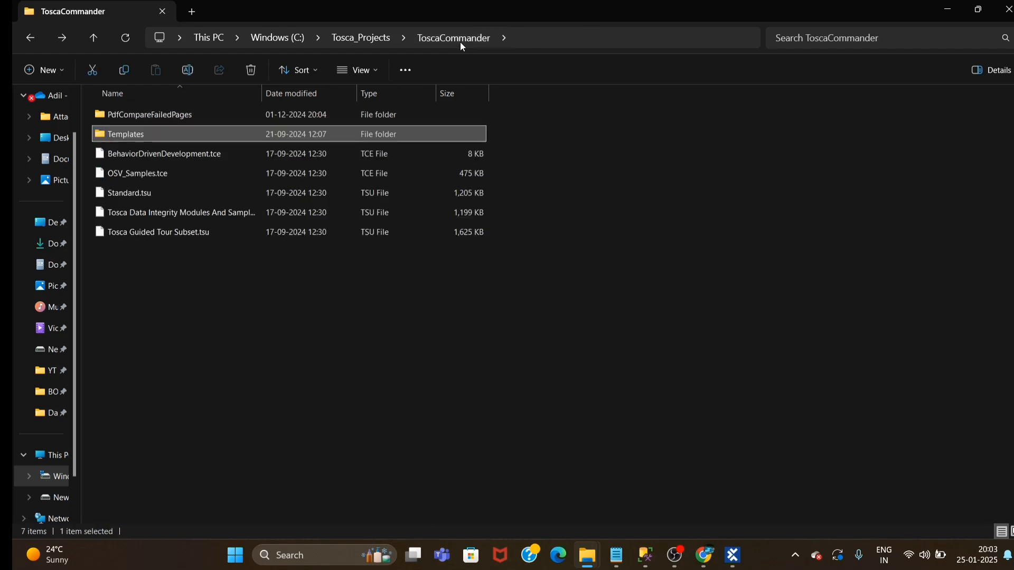
{"action": "double_click", "coordinate": [119, 138]}
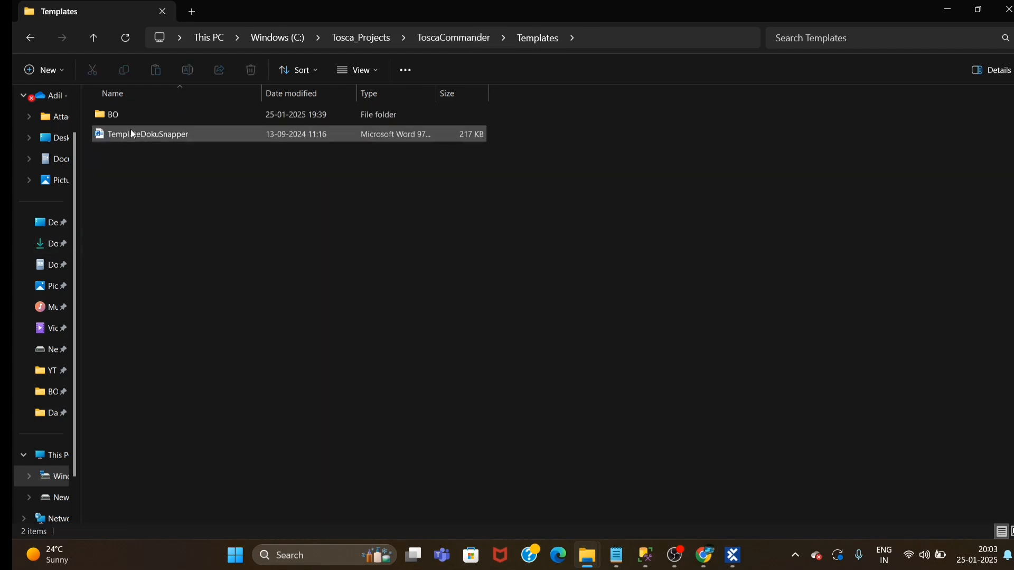
{"action": "double_click", "coordinate": [116, 119]}
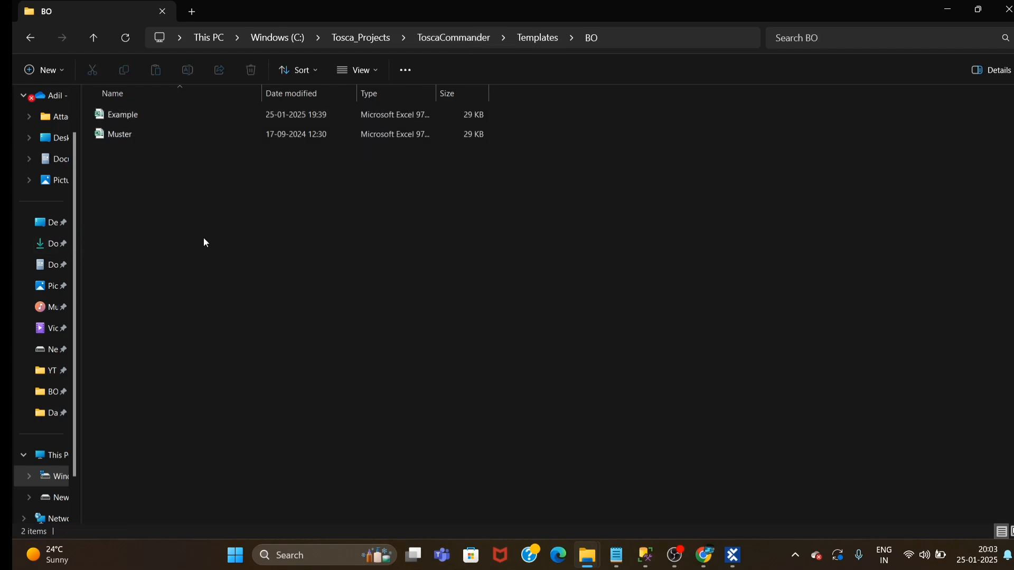
Open the Example workbook from the BO folder in Excel
{"action": "left_click", "coordinate": [100, 122]}
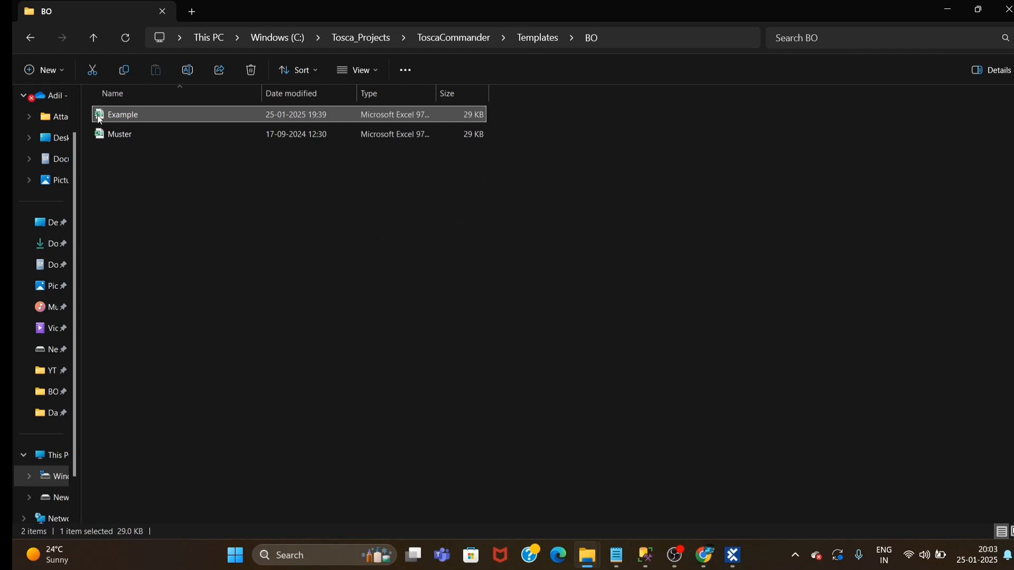
{"action": "double_click", "coordinate": [99, 116]}
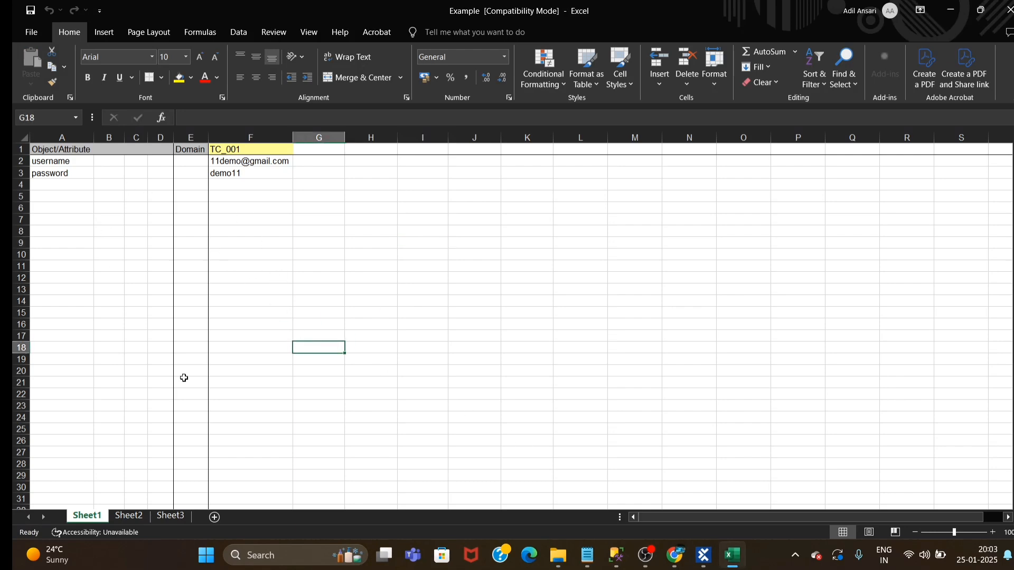
{"action": "left_click", "coordinate": [302, 250]}
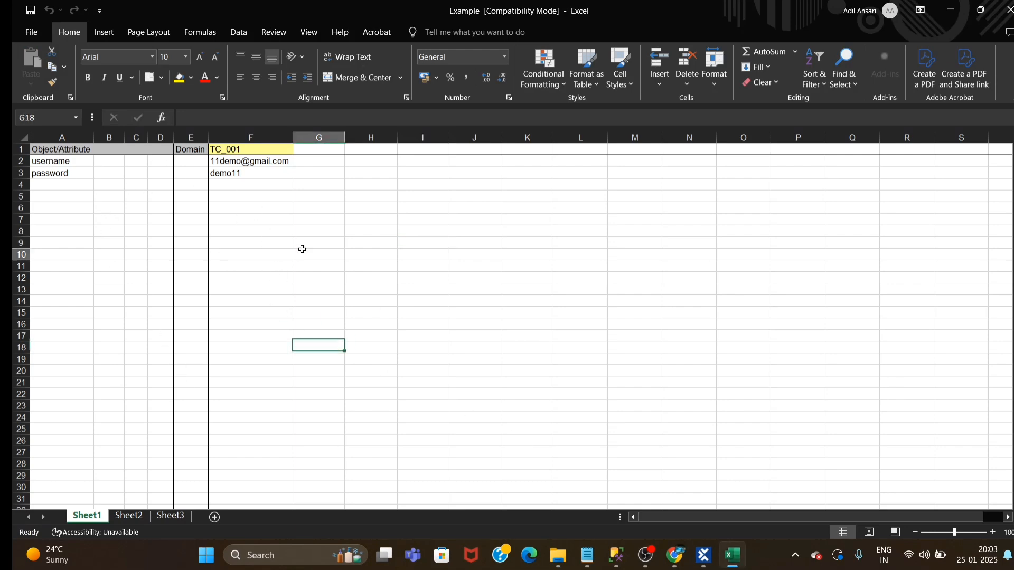
Delete the username and password rows from Sheet1, and save and close the Example workbook
{"action": "left_click", "coordinate": [69, 163]}
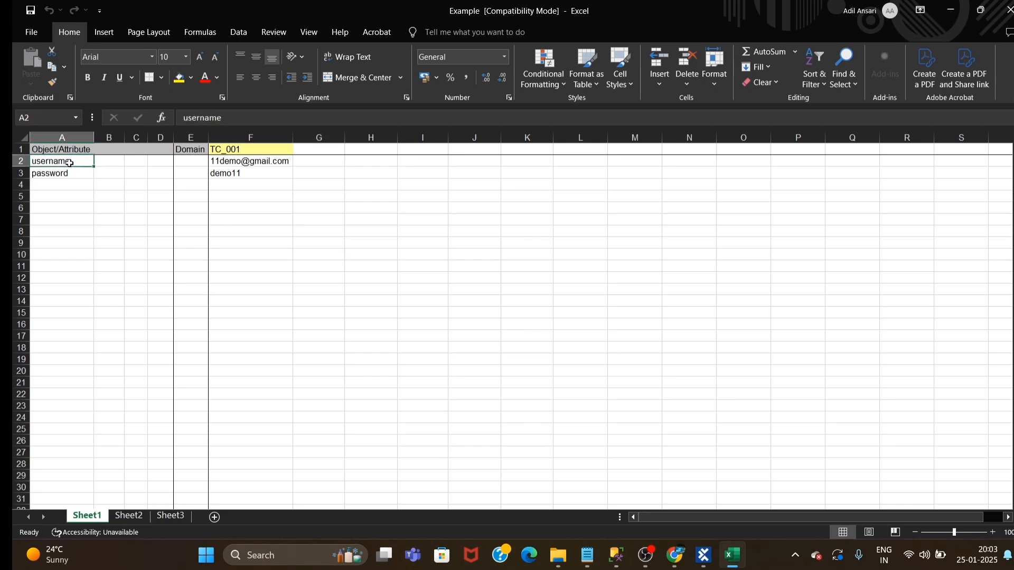
{"action": "left_click", "coordinate": [21, 161]}
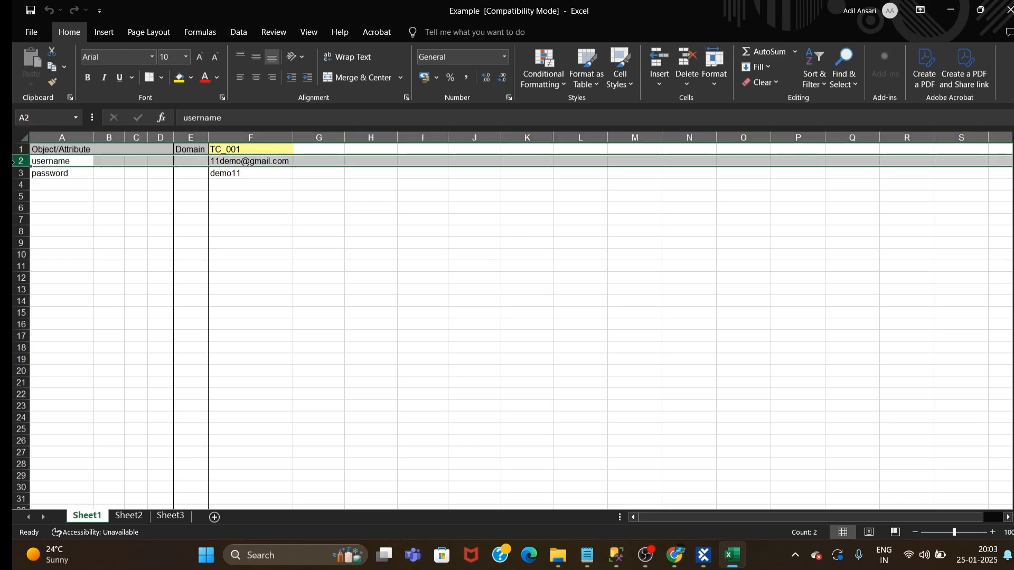
{"action": "left_click", "coordinate": [679, 60]}
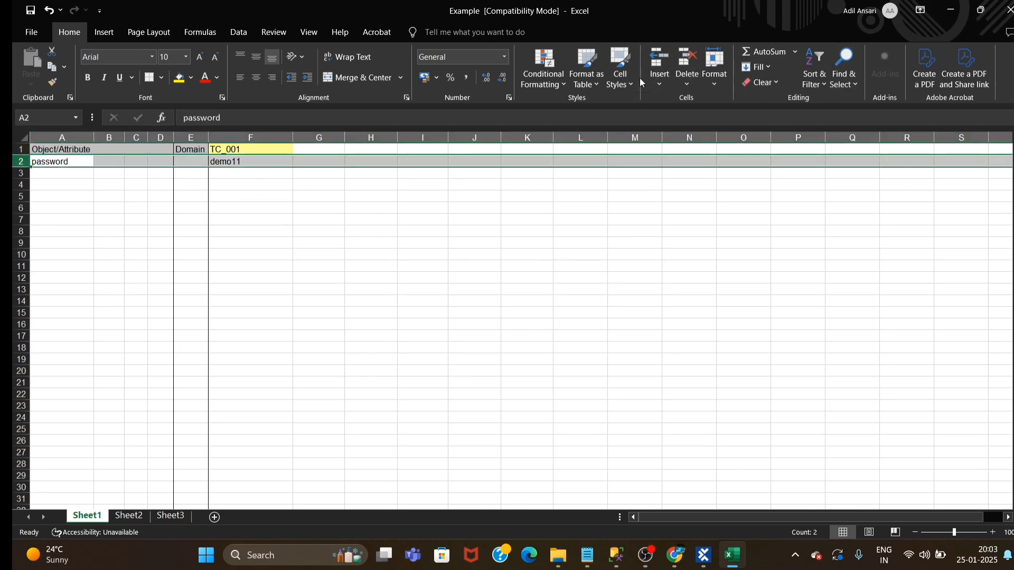
{"action": "left_click", "coordinate": [687, 60]}
{"action": "left_click", "coordinate": [575, 323]}
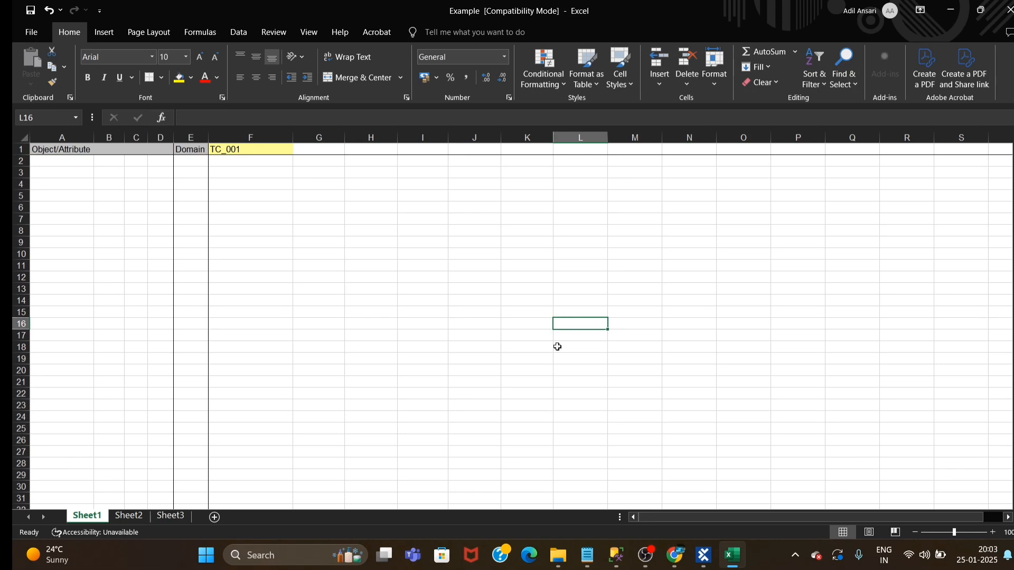
{"action": "left_click", "coordinate": [1008, 10]}
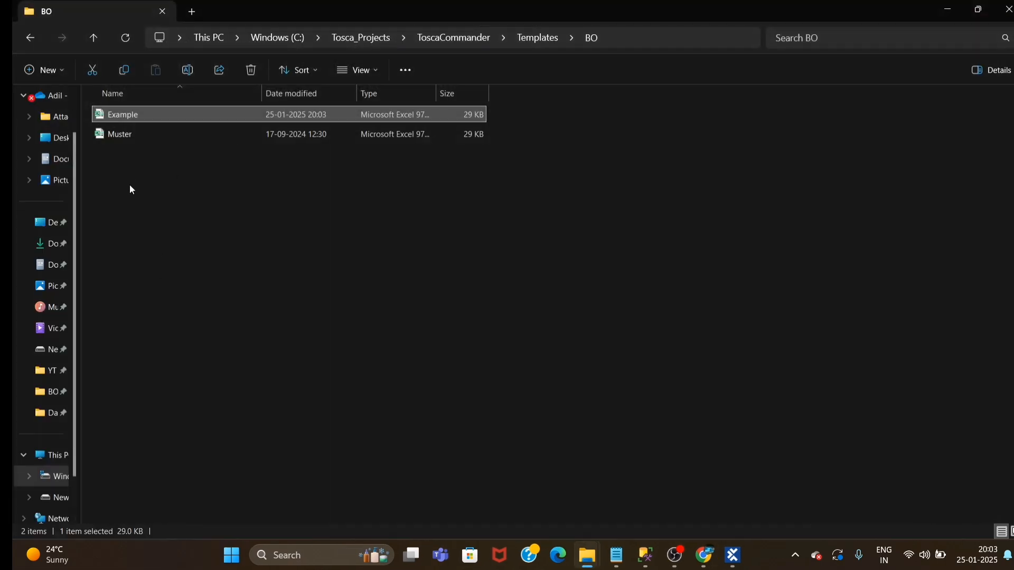
Copy the Example workbook from the BO folder into the Data folder on drive D
{"action": "key", "text": "ctrl+c"}
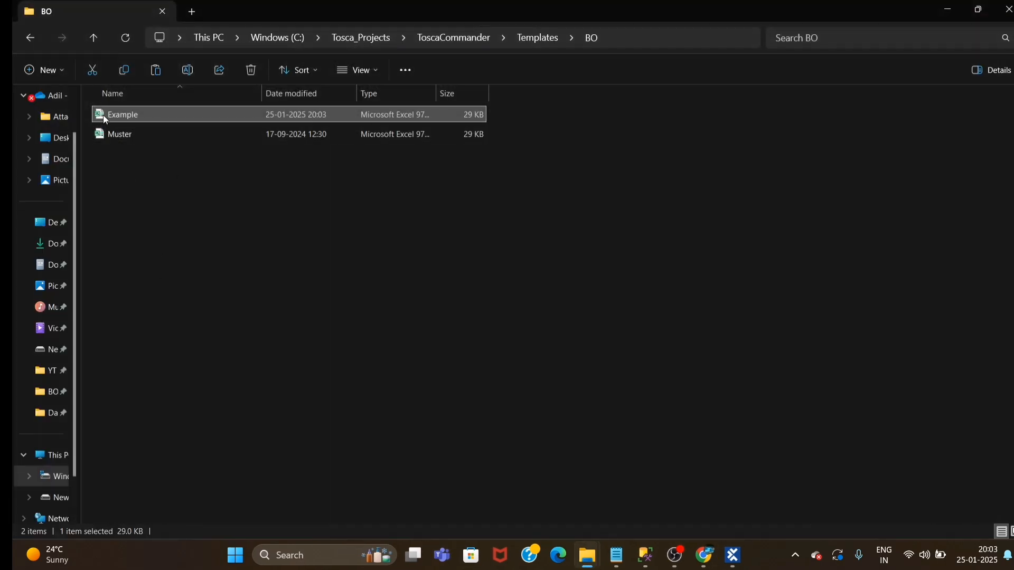
{"action": "mouse_move", "coordinate": [622, 568]}
{"action": "mouse_move", "coordinate": [588, 555]}
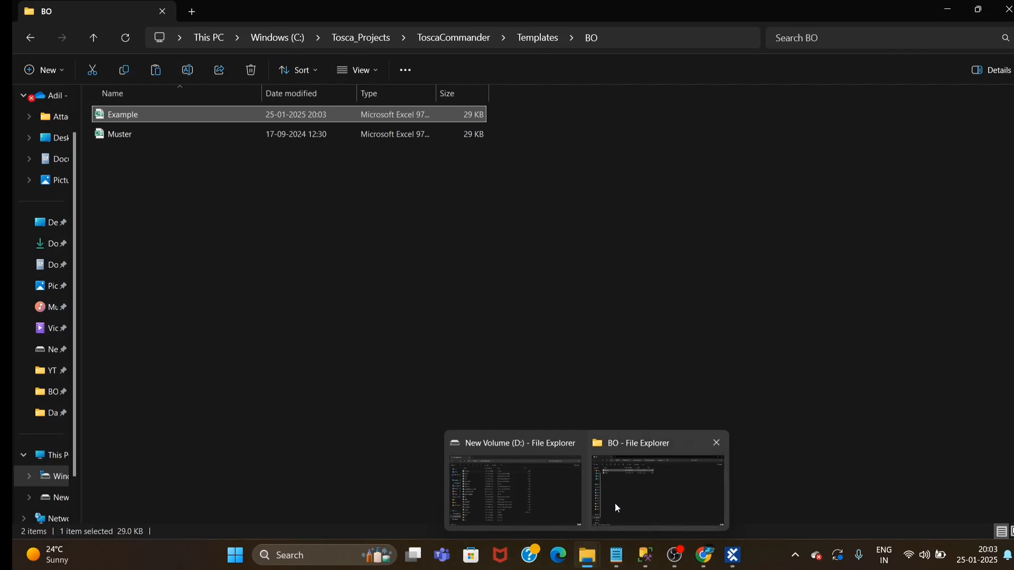
{"action": "left_click", "coordinate": [515, 475]}
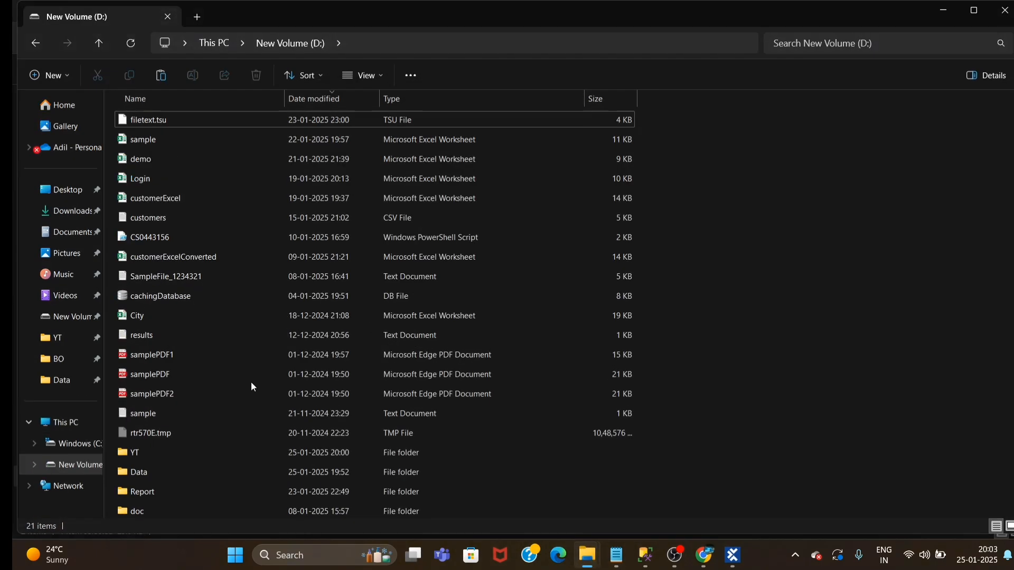
{"action": "double_click", "coordinate": [135, 471]}
{"action": "key", "text": "ctrl+v"}
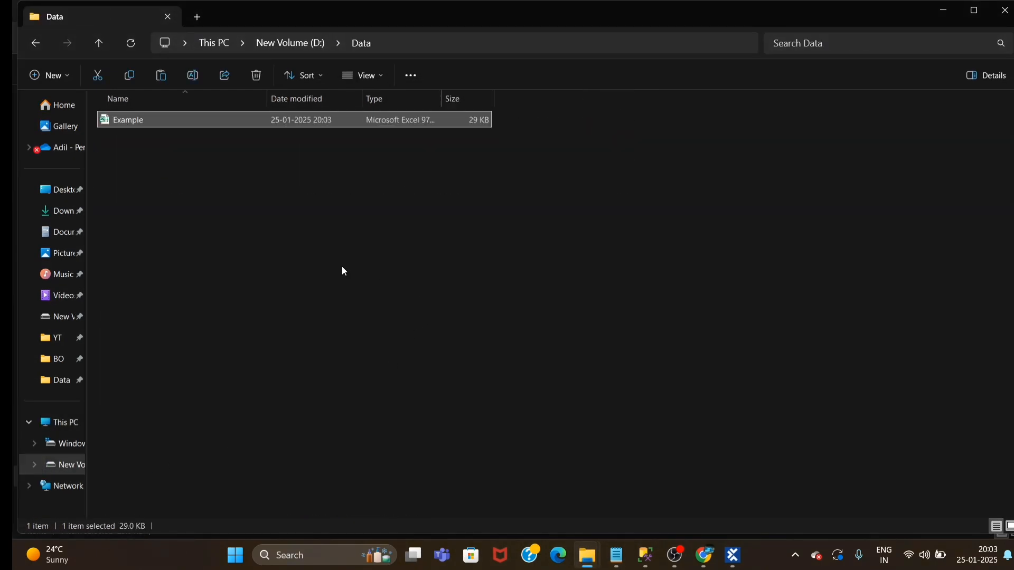
{"action": "left_click", "coordinate": [450, 254]}
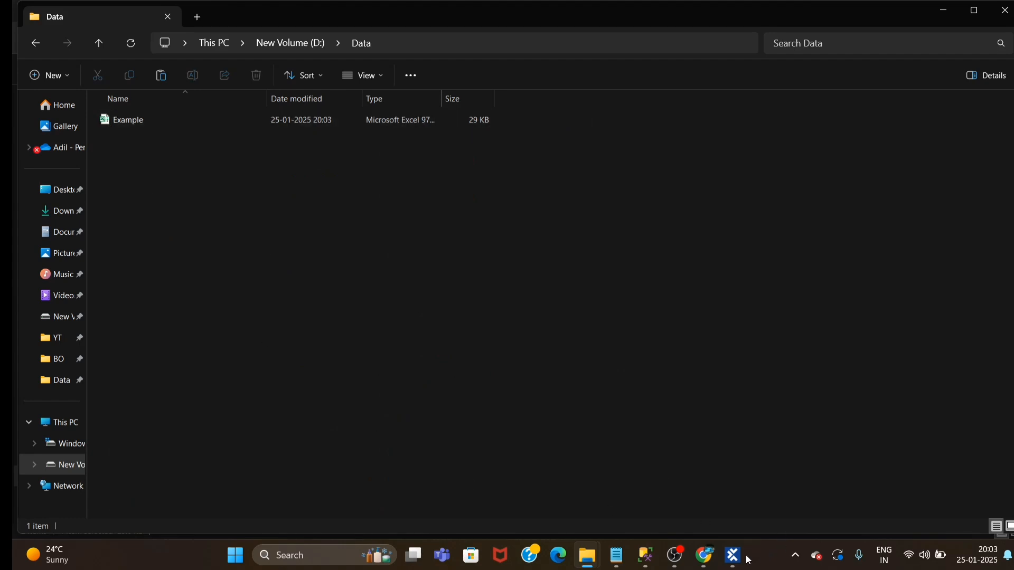
Open the copied Example workbook from the Data folder and check the form fields on the Demo Web Shop Register page in Chrome
{"action": "left_click", "coordinate": [120, 126]}
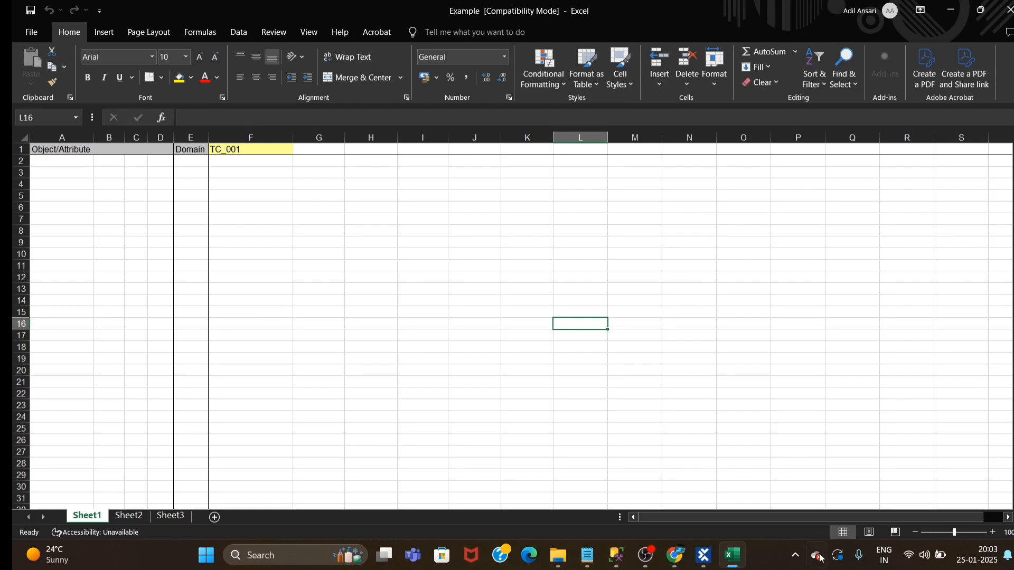
{"action": "left_click", "coordinate": [675, 555]}
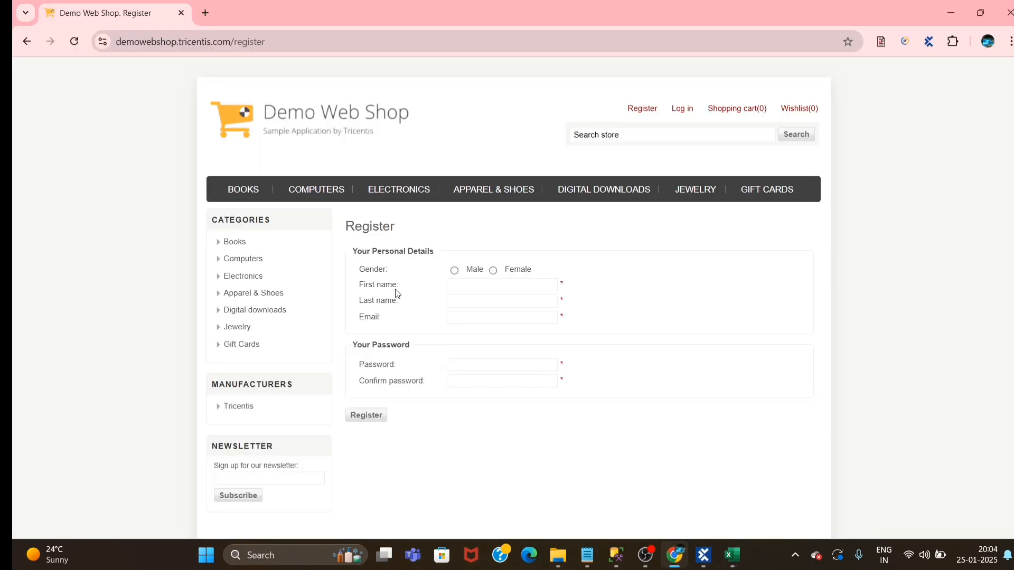
{"action": "key", "text": "alt+Tab"}
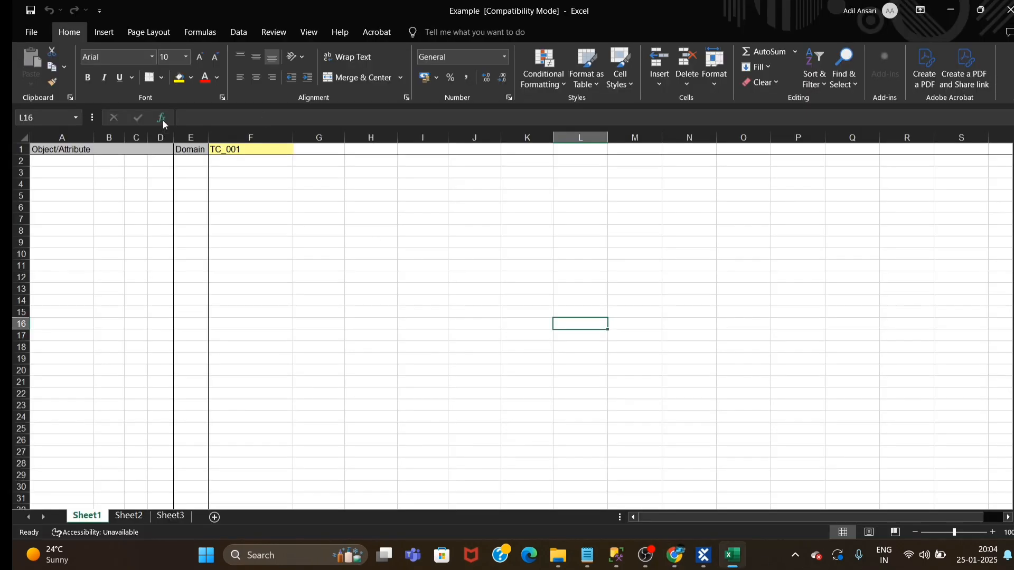
Enter the attributes First Name and Last Name in cells A2 and A3 of Sheet1, matching the registration form
{"action": "left_click", "coordinate": [59, 161]}
{"action": "type", "text": "F"}
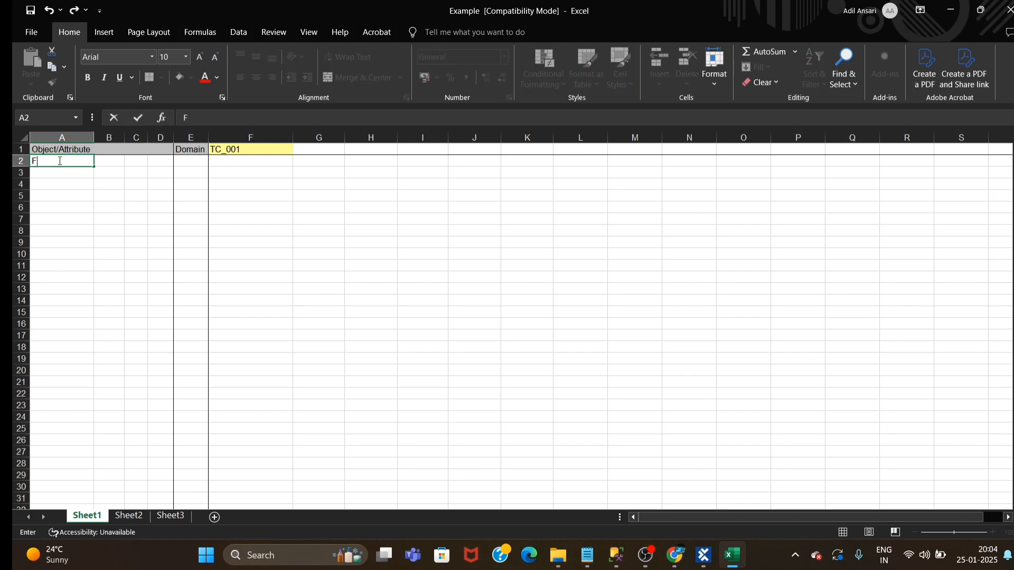
{"action": "type", "text": "irst Name"}
{"action": "left_click", "coordinate": [40, 173]}
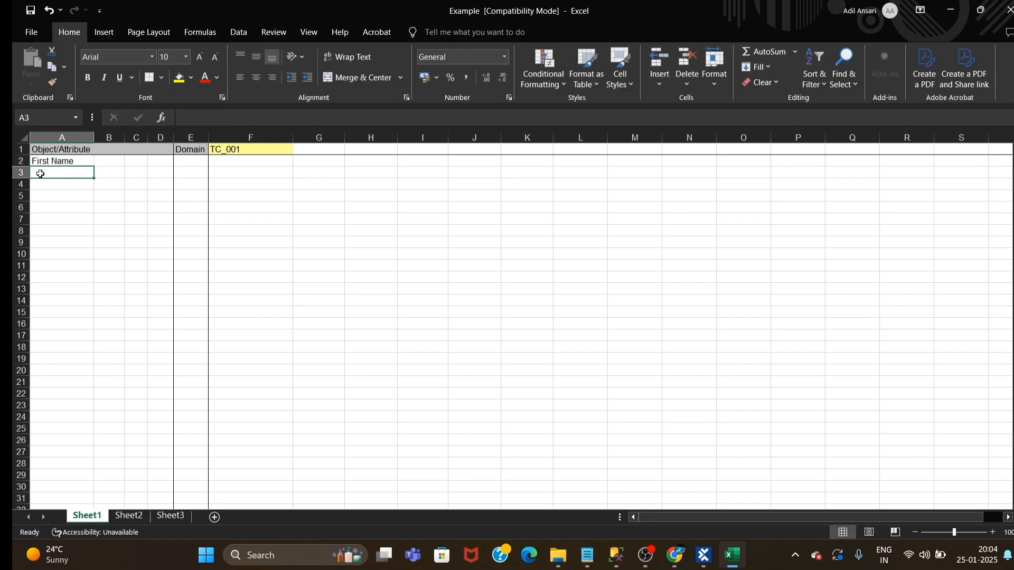
{"action": "type", "text": "LastName"}
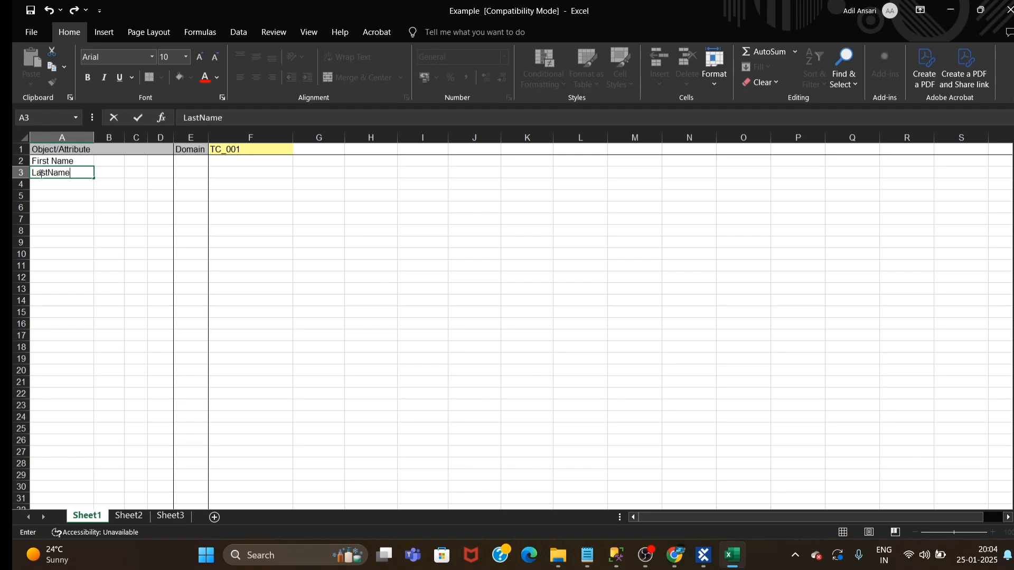
{"action": "key", "text": "alt+Tab"}
{"action": "key", "text": "alt+Tab"}
{"action": "left_click", "coordinate": [50, 172]}
Enter the attributes Email, Password and Gender in cells A4 to A6, checking them against the registration form
{"action": "left_click", "coordinate": [66, 183]}
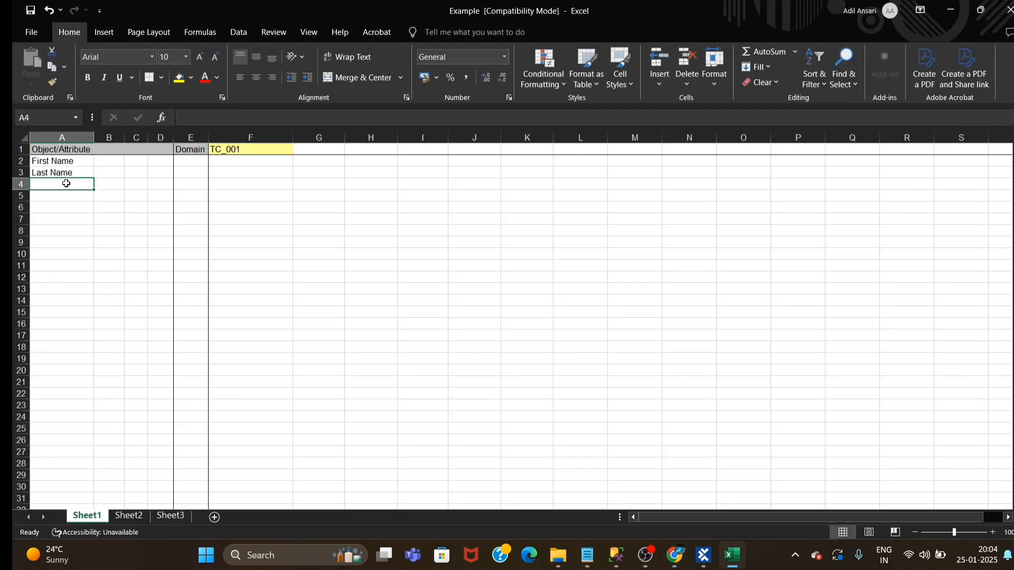
{"action": "type", "text": "Email"}
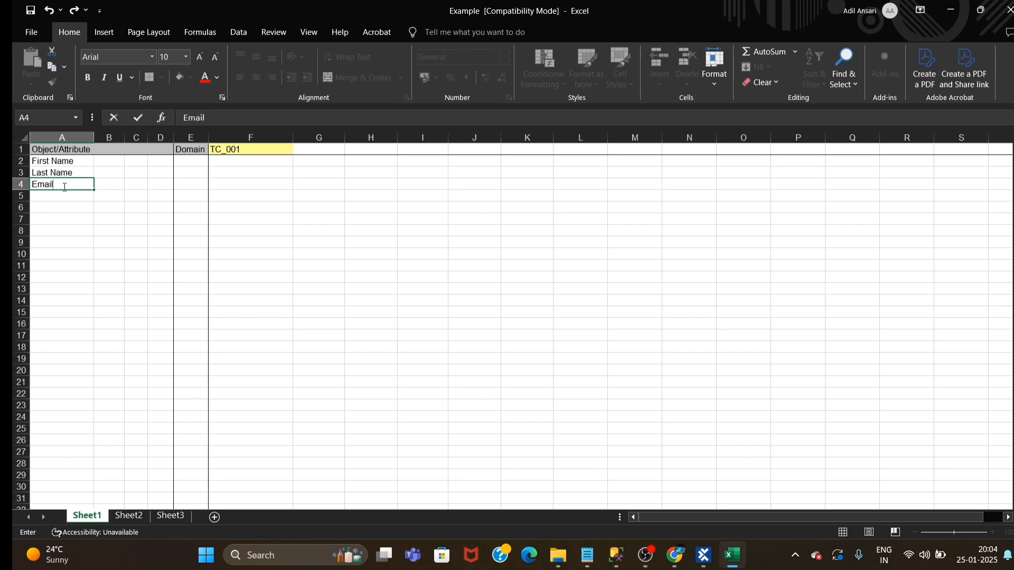
{"action": "left_click", "coordinate": [49, 201]}
{"action": "key", "text": "alt+Tab"}
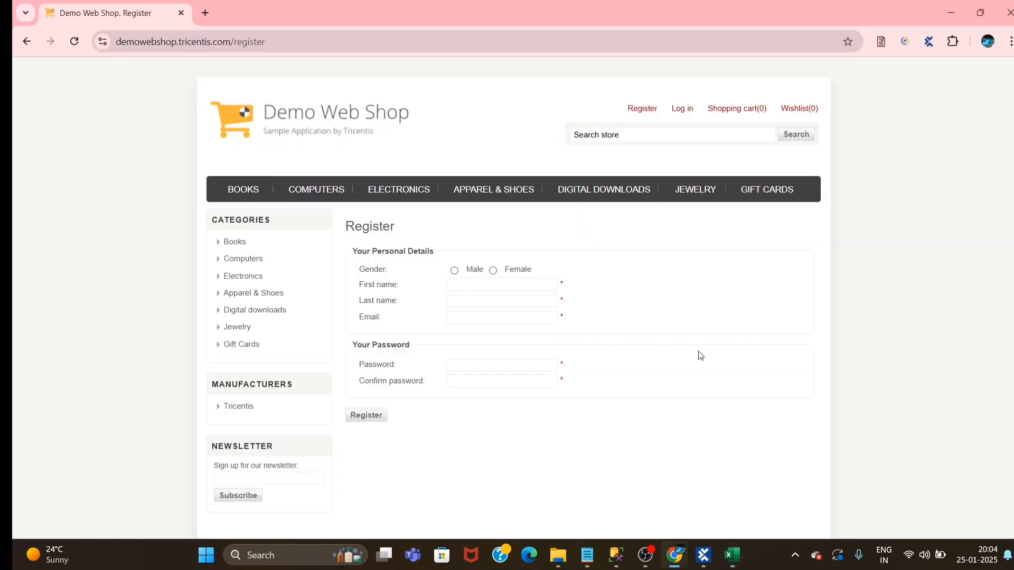
{"action": "key", "text": "alt+Tab"}
{"action": "type", "text": "Password"}
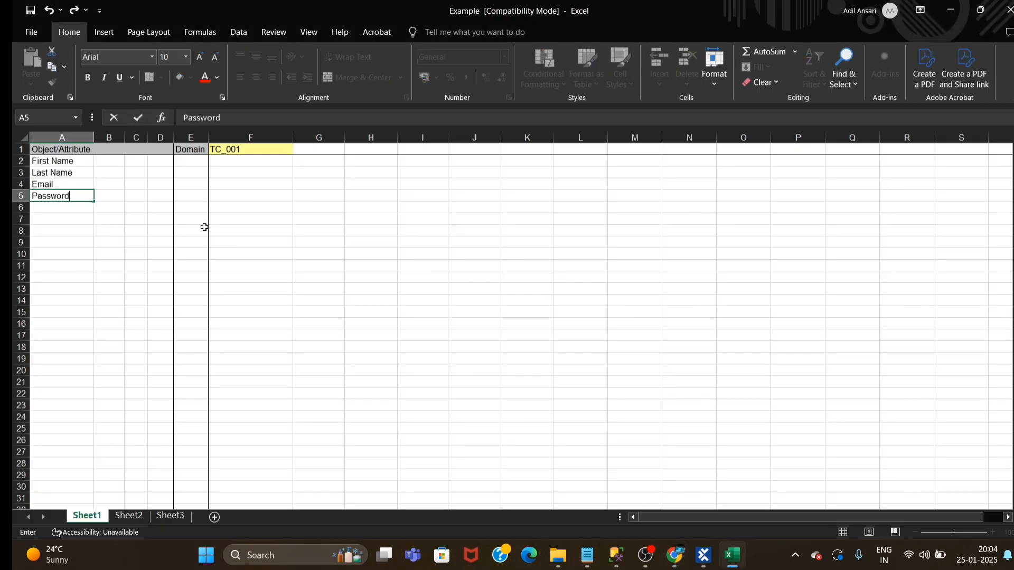
{"action": "key", "text": "alt+Tab"}
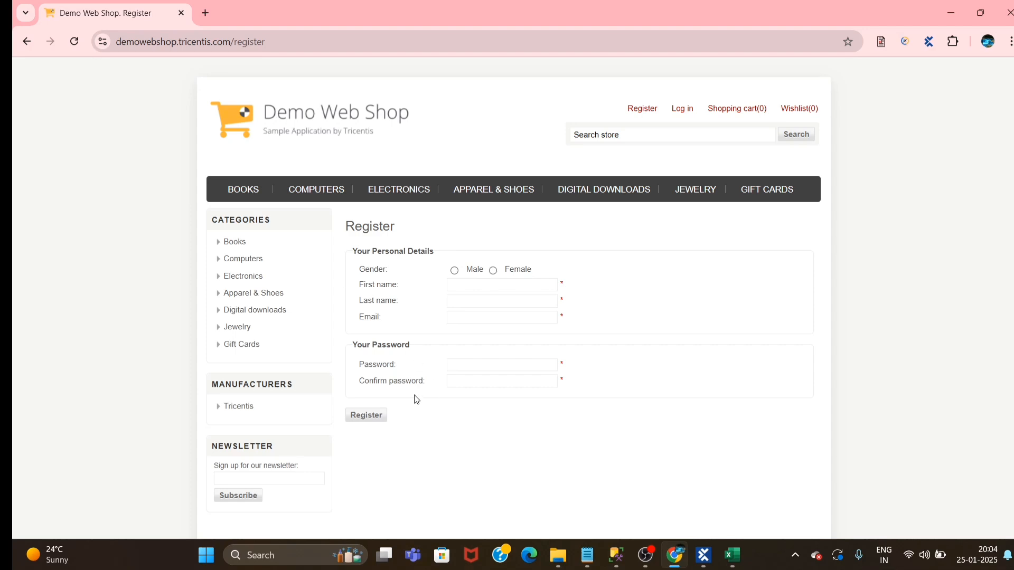
{"action": "key", "text": "alt+Tab"}
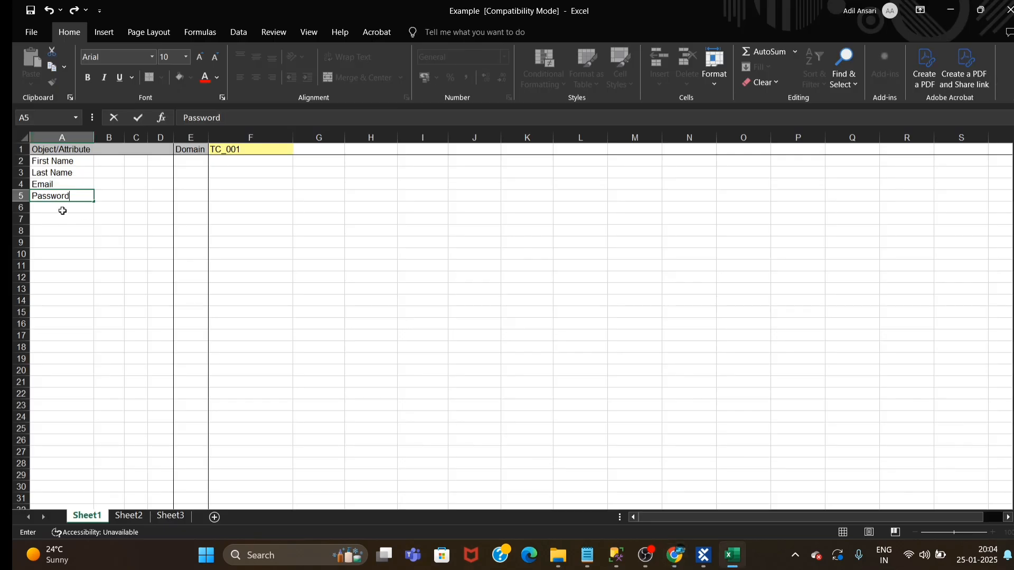
{"action": "key", "text": "Return"}
{"action": "type", "text": "Gender"}
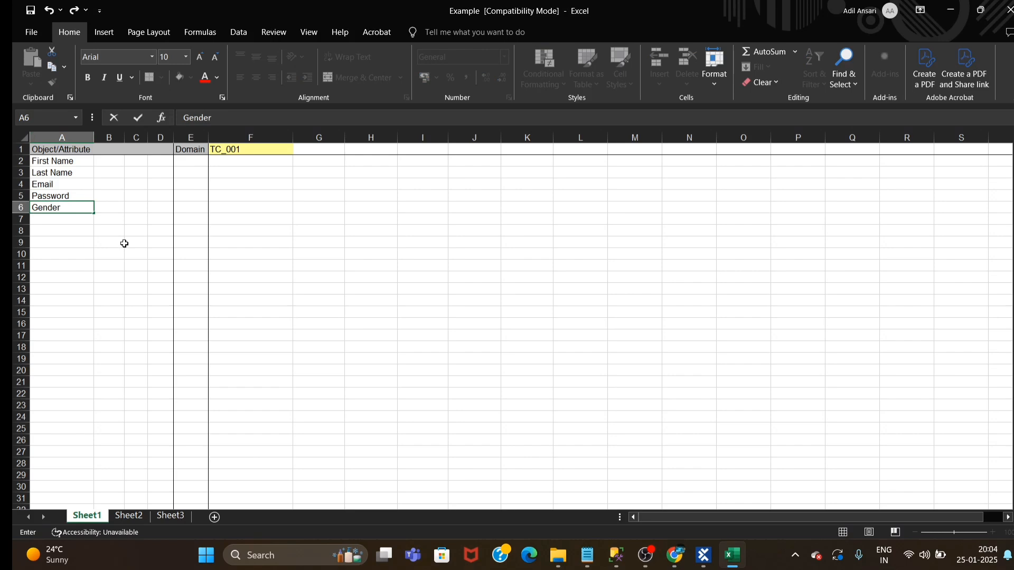
{"action": "left_click", "coordinate": [279, 288]}
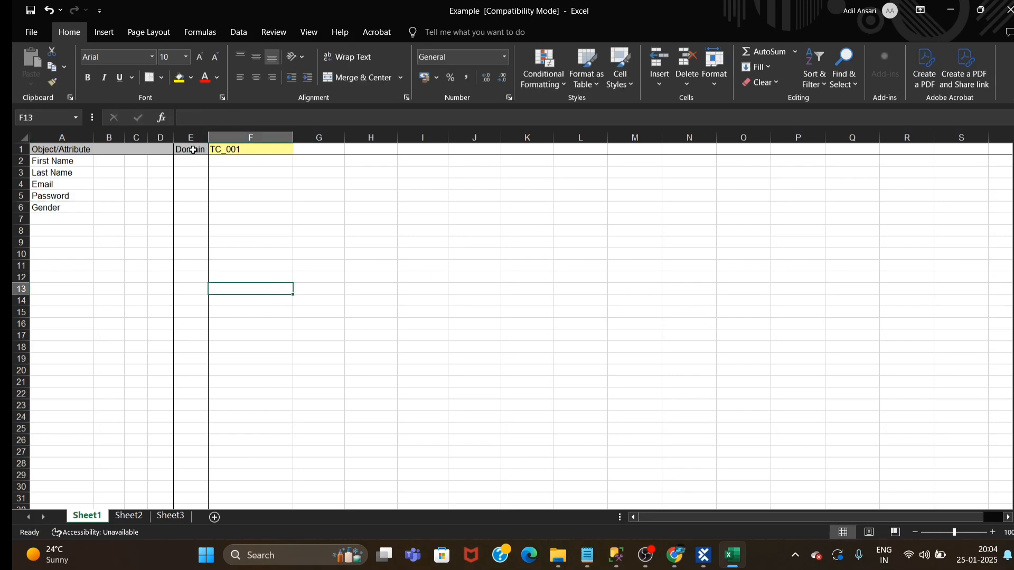
Replace the column header in cell F1 of Sheet1 with "Register for user 1"
{"action": "left_click", "coordinate": [254, 150]}
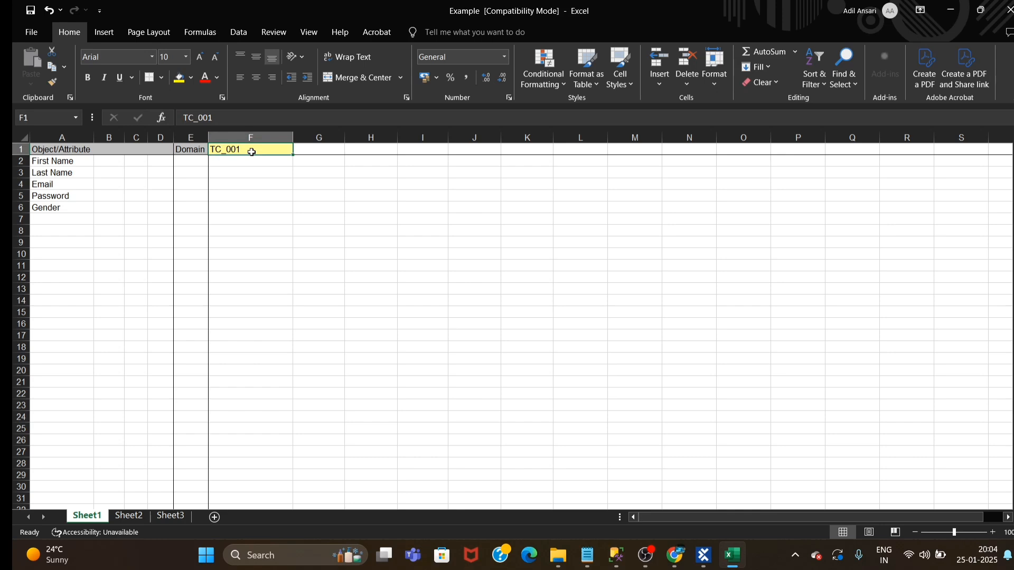
{"action": "type", "text": "Regioste"}
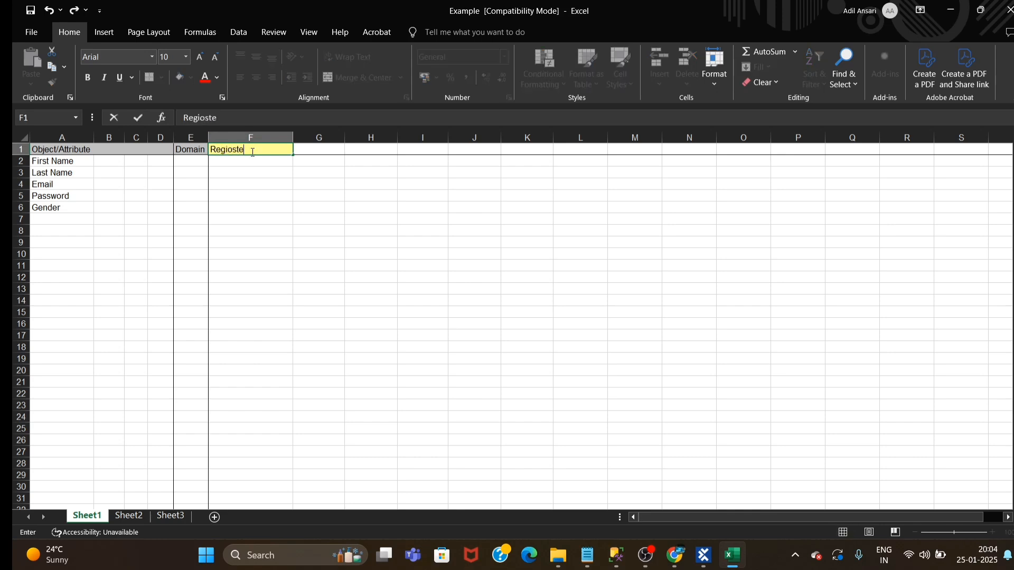
{"action": "key", "text": "BackSpace"}
{"action": "key", "text": "BackSpace"}
{"action": "key", "text": "BackSpace"}
{"action": "type", "text": "ster for user 1"}
{"action": "left_click", "coordinate": [416, 218]}
Enter the test user's first name, last name and email address in cells F2 to F4
{"action": "left_click", "coordinate": [221, 161]}
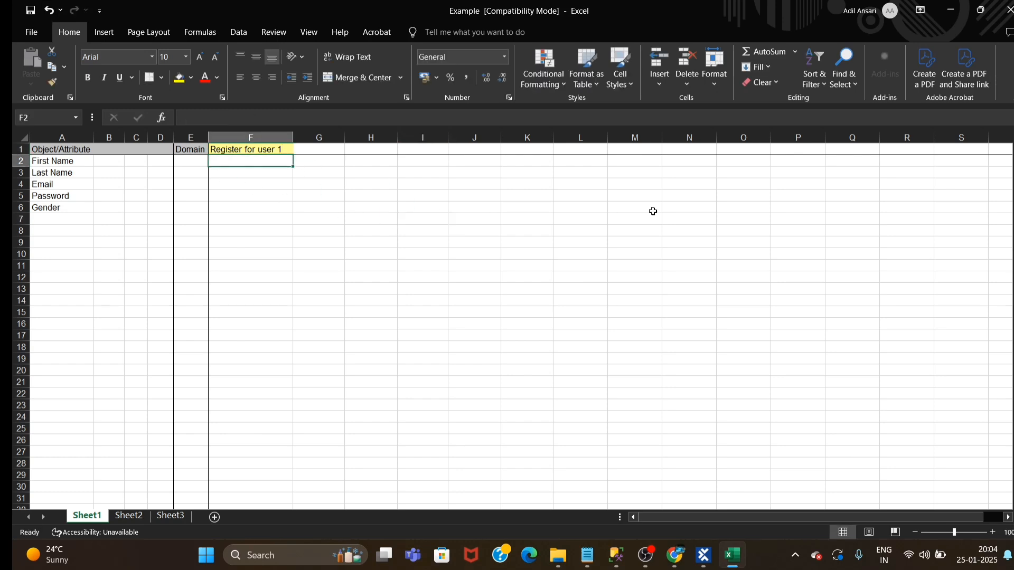
{"action": "type", "text": "Ram"}
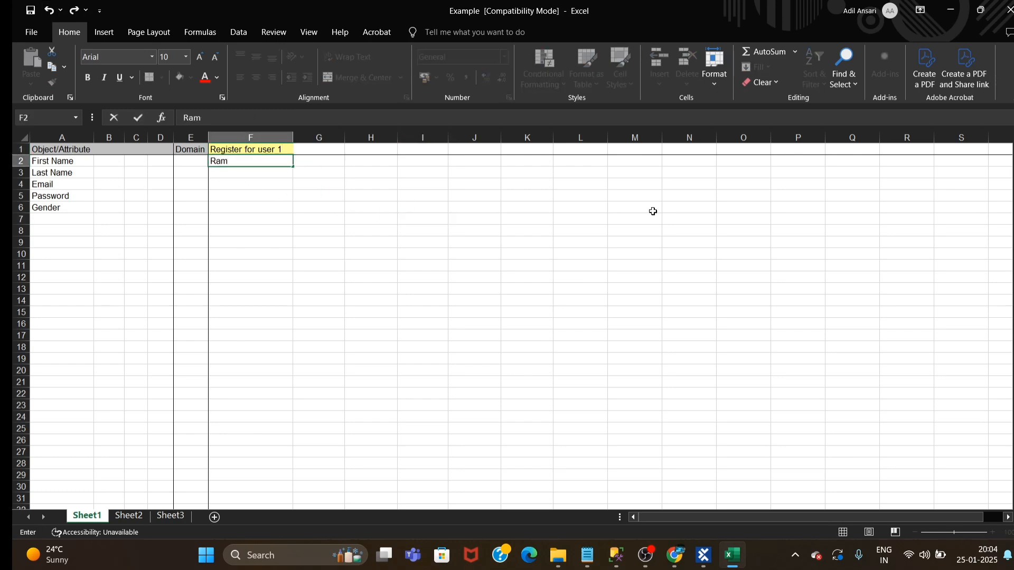
{"action": "left_click", "coordinate": [245, 172]}
{"action": "type", "text": "Ram"}
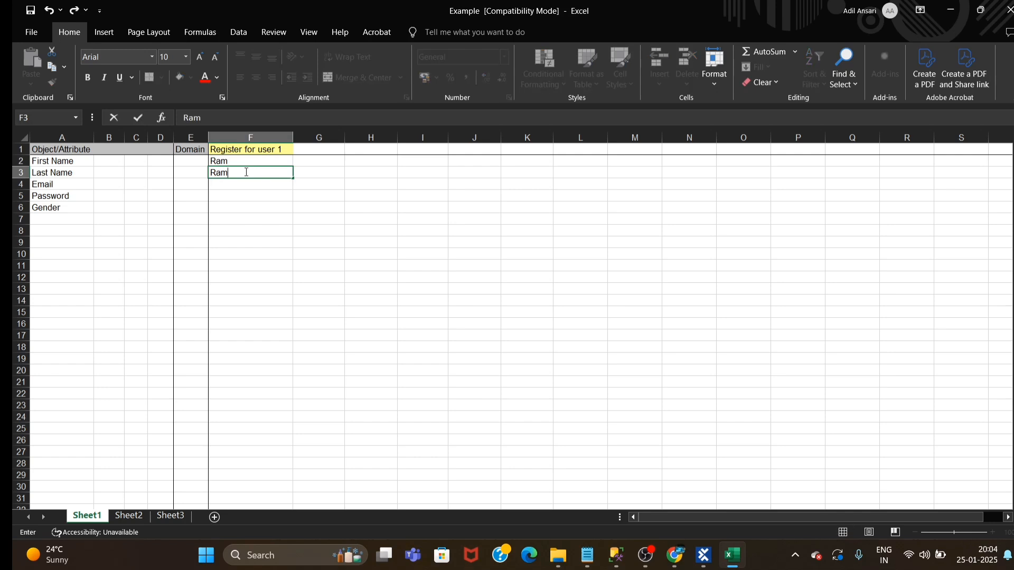
{"action": "left_click", "coordinate": [243, 191]}
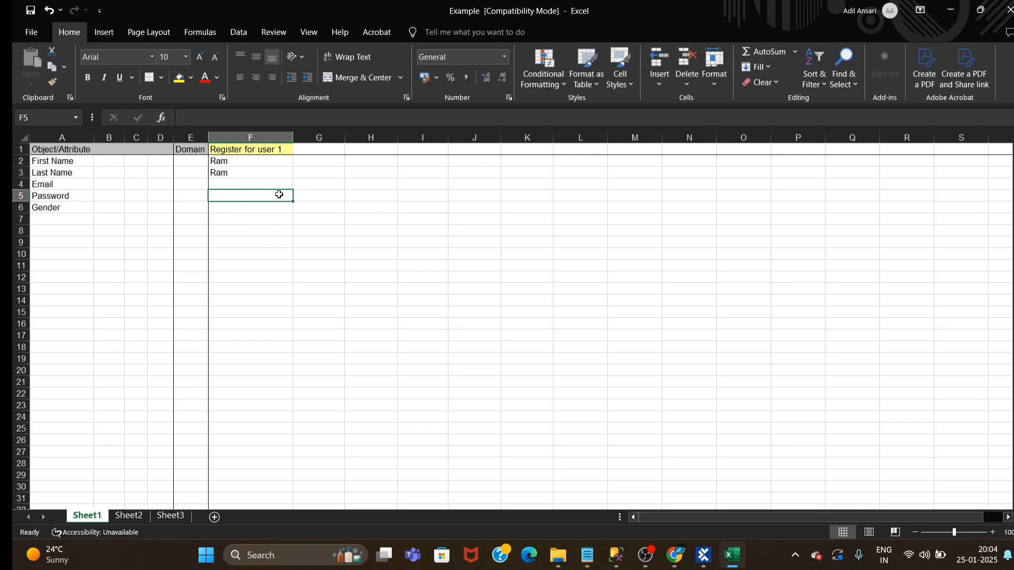
{"action": "left_click", "coordinate": [226, 186]}
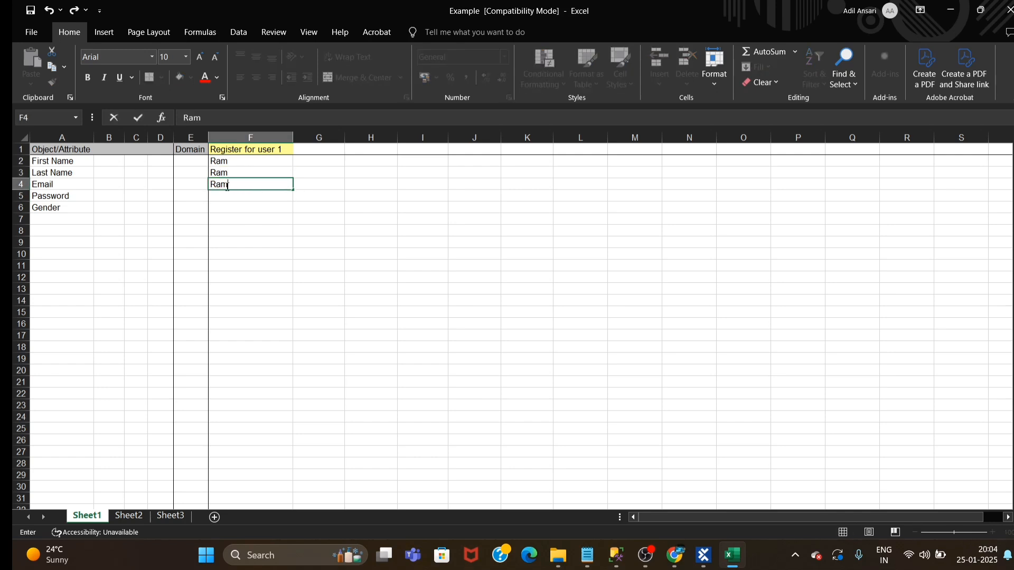
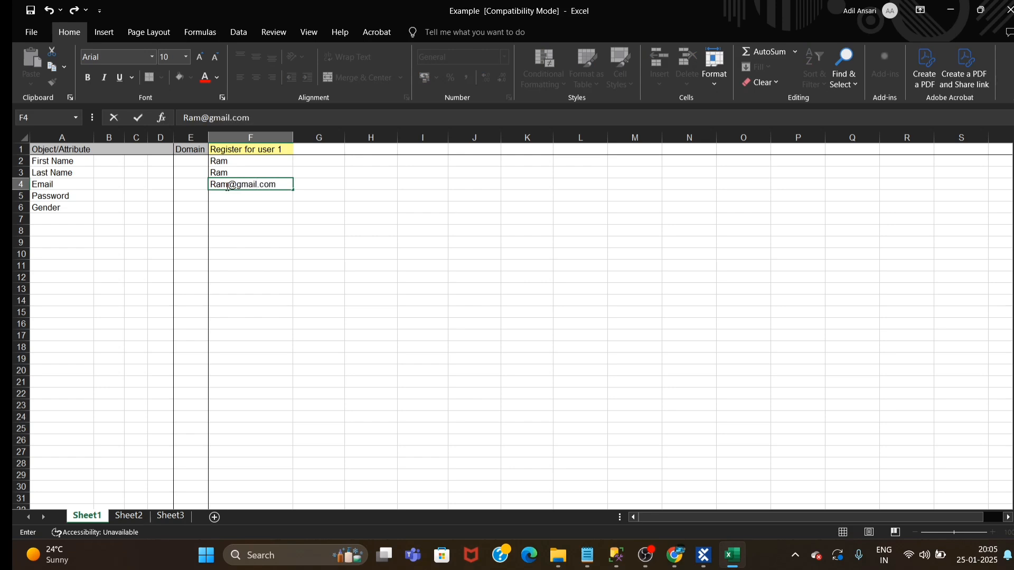
{"action": "key", "text": "Return"}
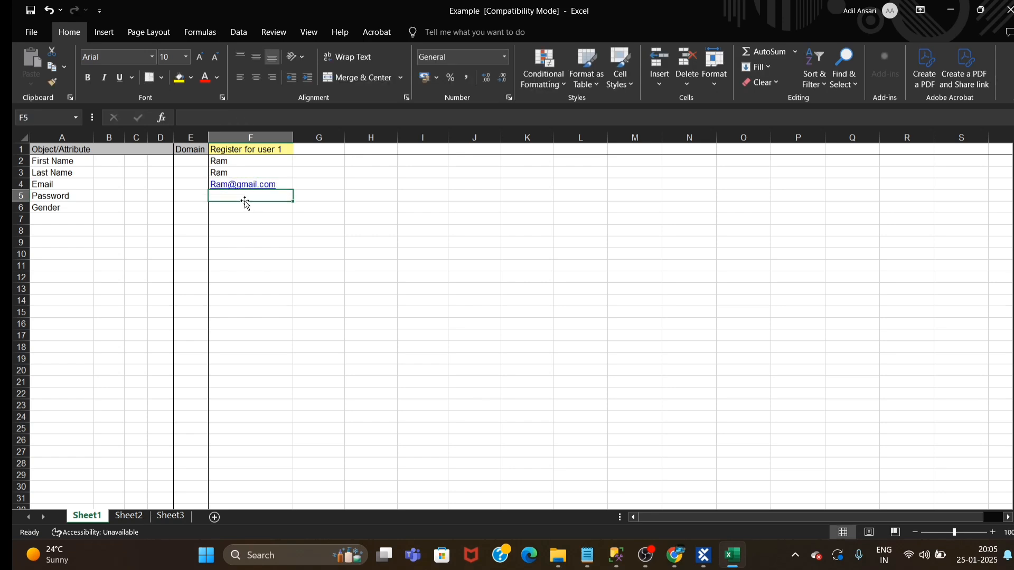
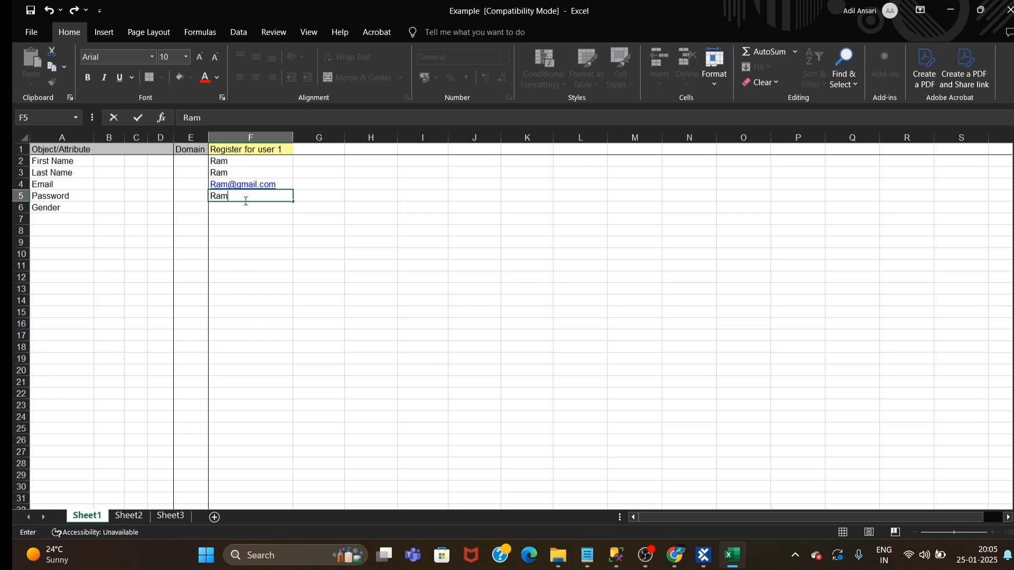
Enter the test user's password in cell F5 beside the Password attribute
{"action": "key", "text": "ctrl+Return"}
{"action": "left_click", "coordinate": [342, 260]}
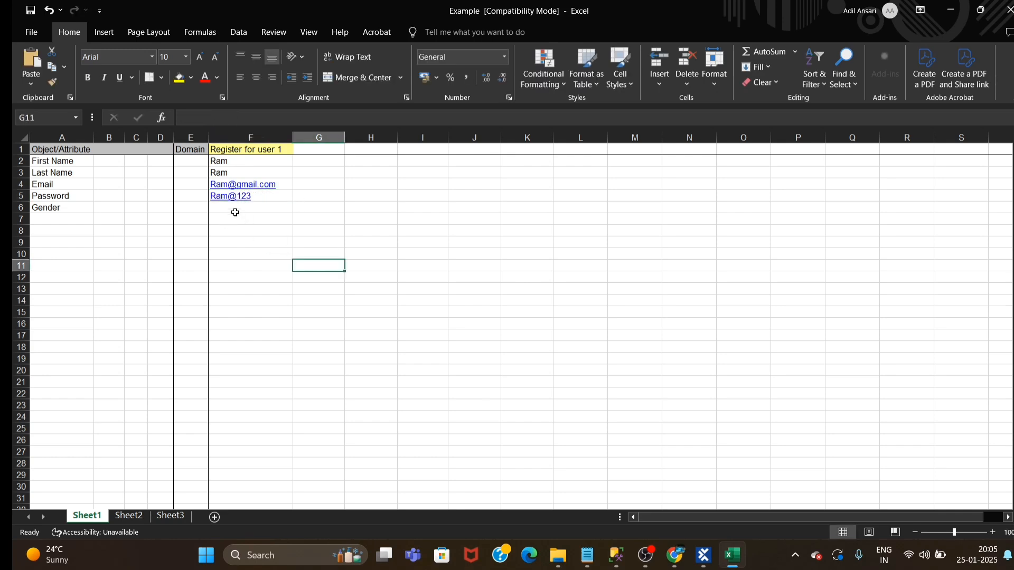
Enter Male as the Gender value in cell F6
{"action": "left_click", "coordinate": [236, 212]}
{"action": "type", "text": "mlae"}
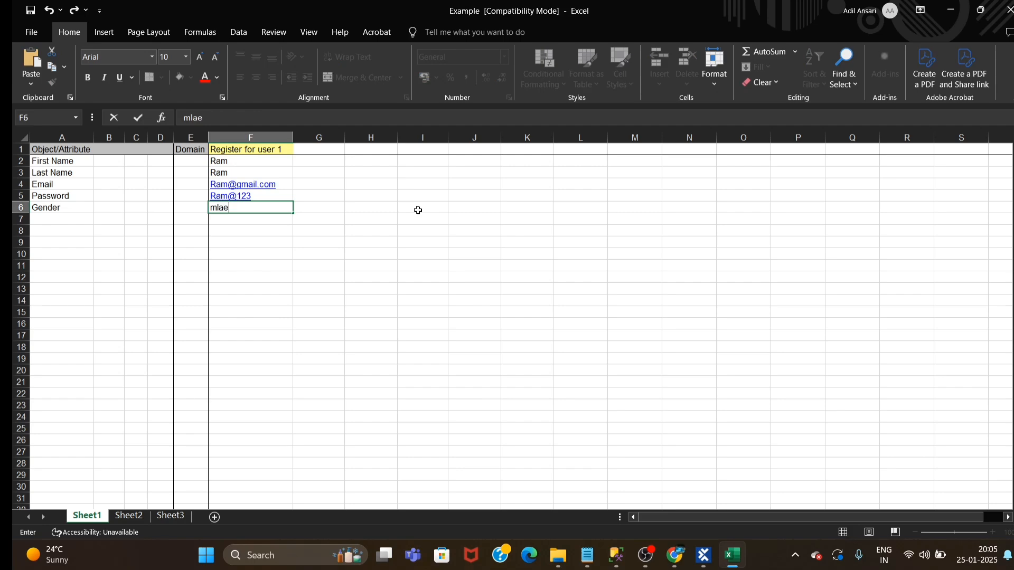
{"action": "key", "text": "BackSpace"}
{"action": "key", "text": "BackSpace"}
{"action": "key", "text": "BackSpace"}
{"action": "key", "text": "BackSpace"}
{"action": "key", "text": "alt+Tab"}
{"action": "key", "text": "alt+Tab"}
{"action": "type", "text": "N"}
{"action": "type", "text": "Male"}
{"action": "left_click", "coordinate": [418, 344]}
{"action": "left_click", "coordinate": [263, 263]}
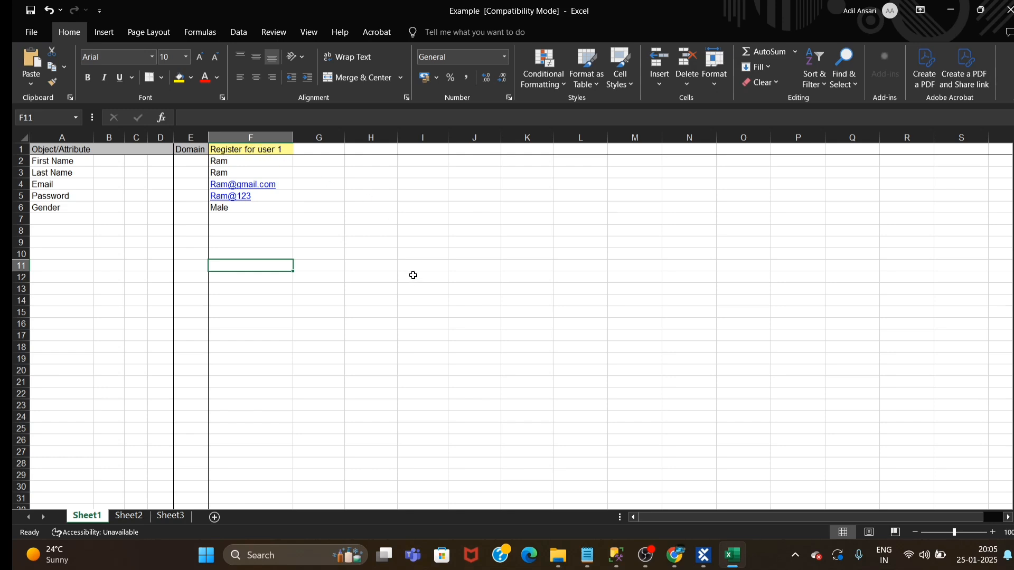
{"action": "left_click", "coordinate": [443, 300]}
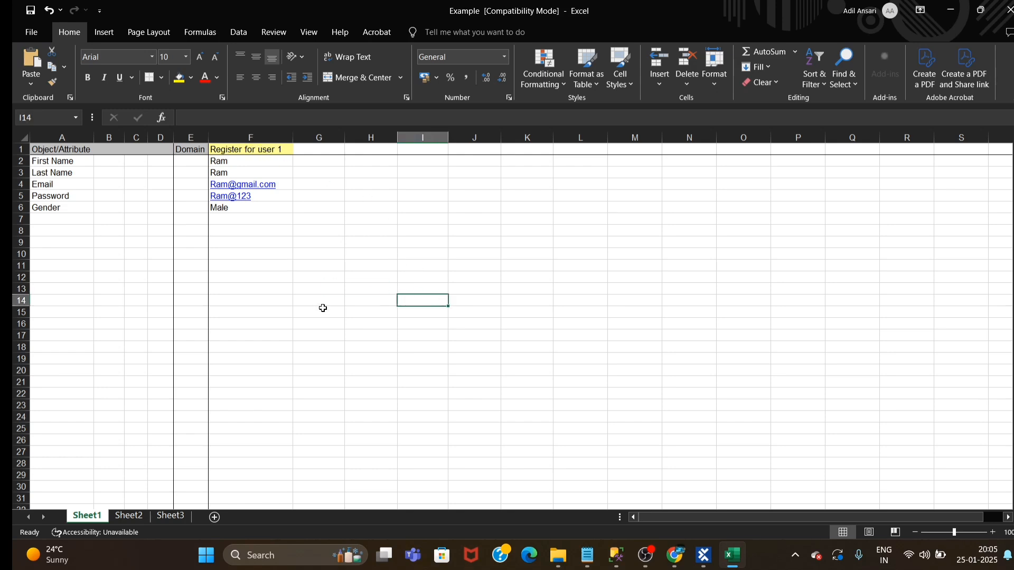
{"action": "left_click", "coordinate": [236, 263]}
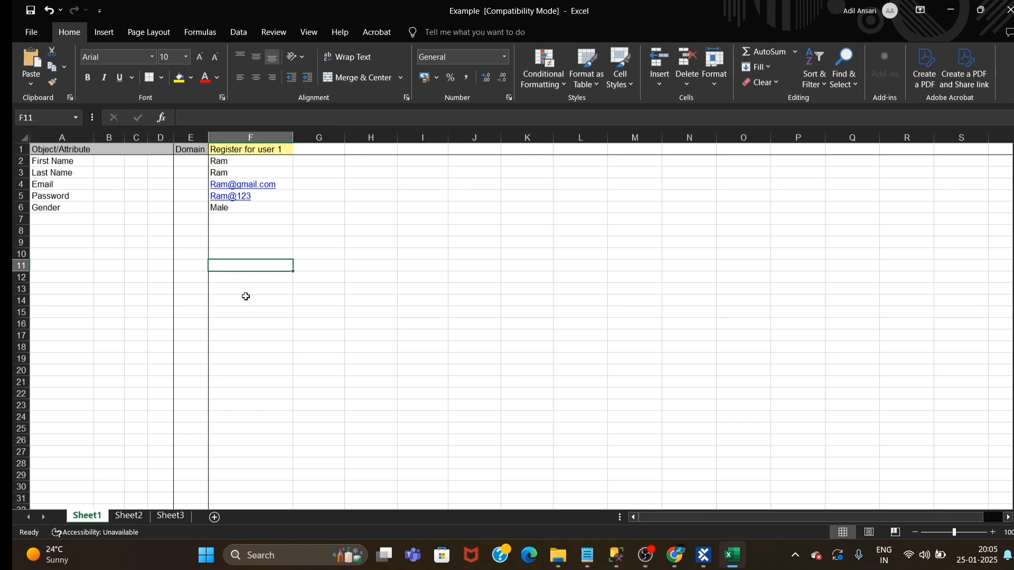
Switch to Tosca Commander and examine the DEMOQA test step values of Conditioning In Tosca in the Tosca Training folder
{"action": "left_click", "coordinate": [703, 555]}
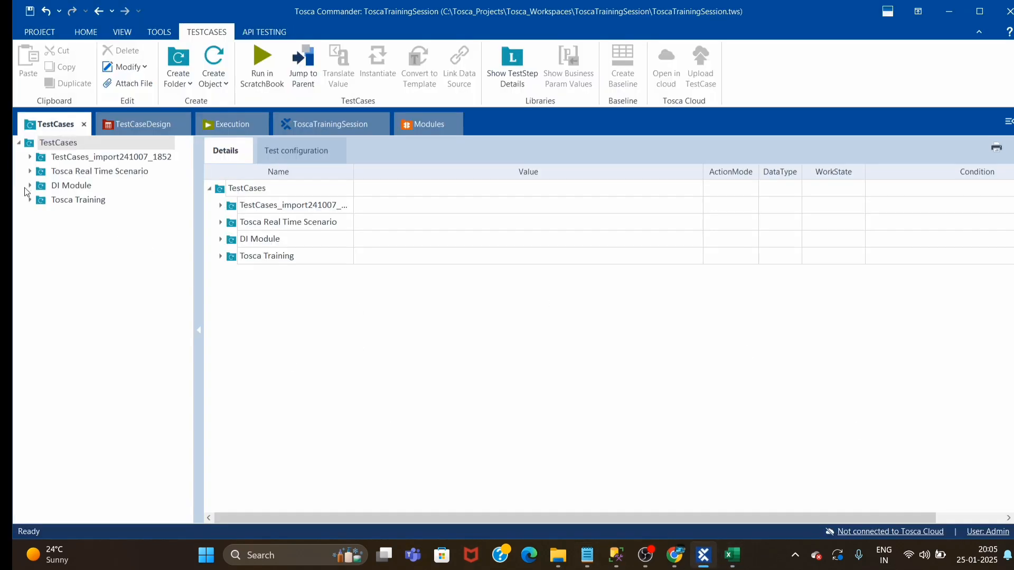
{"action": "left_click", "coordinate": [30, 200]}
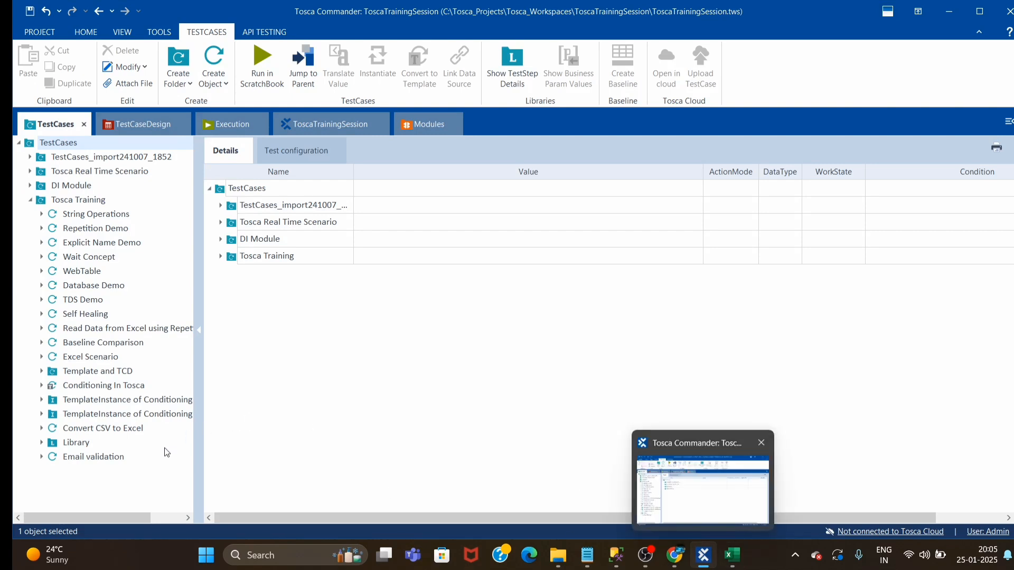
{"action": "left_click", "coordinate": [671, 554]}
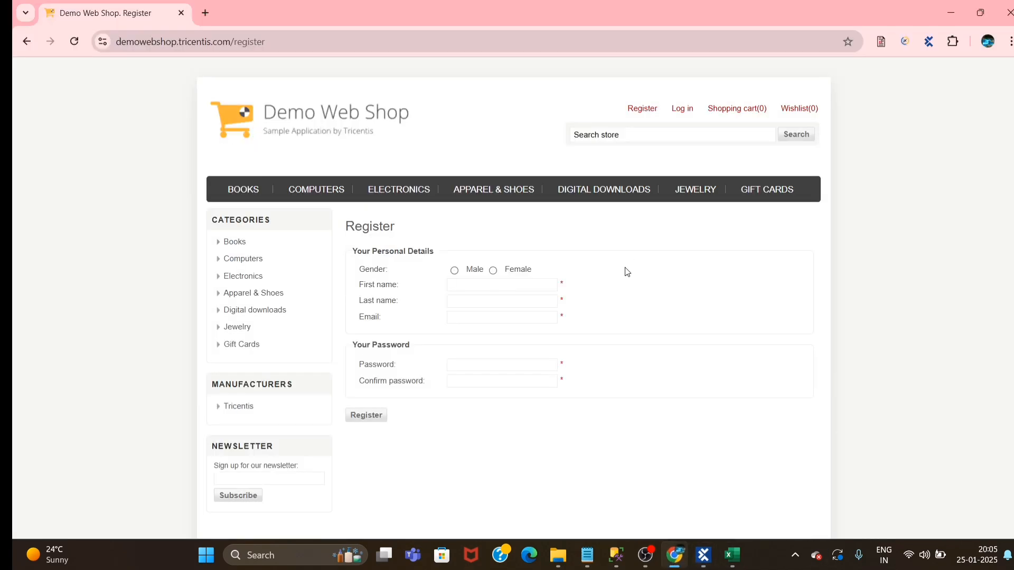
{"action": "left_click", "coordinate": [703, 554]}
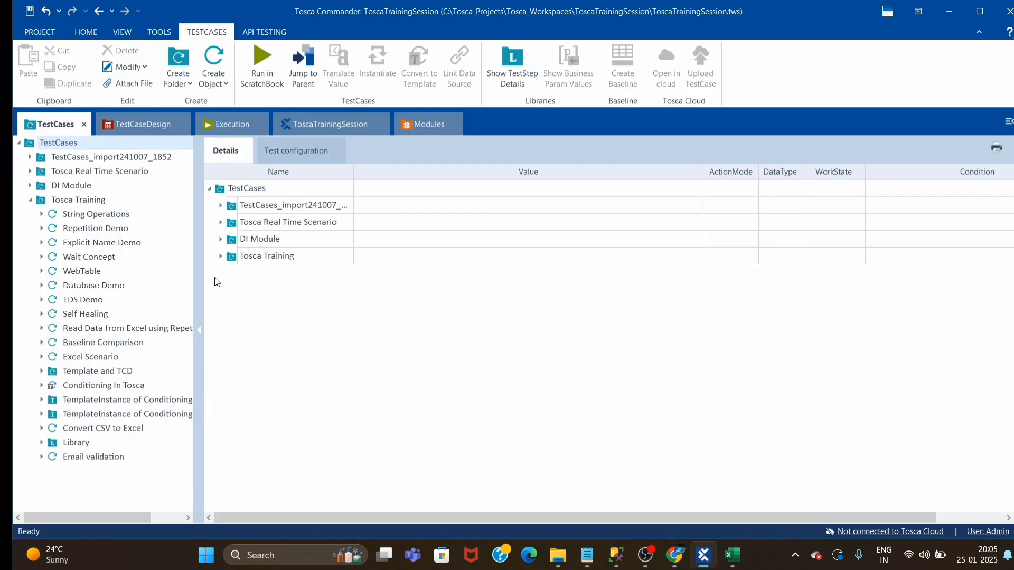
{"action": "left_click", "coordinate": [86, 384]}
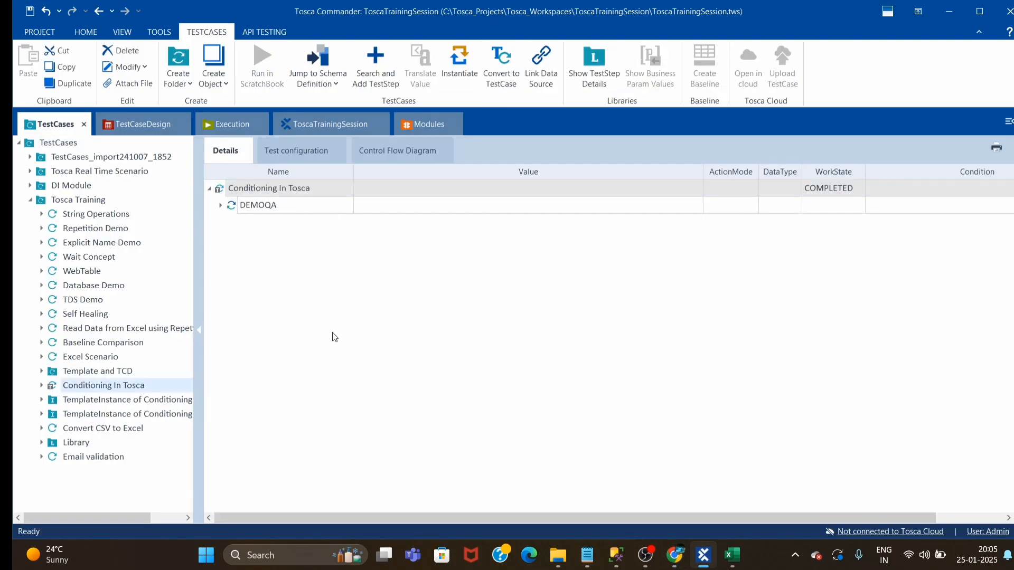
{"action": "left_click", "coordinate": [219, 207]}
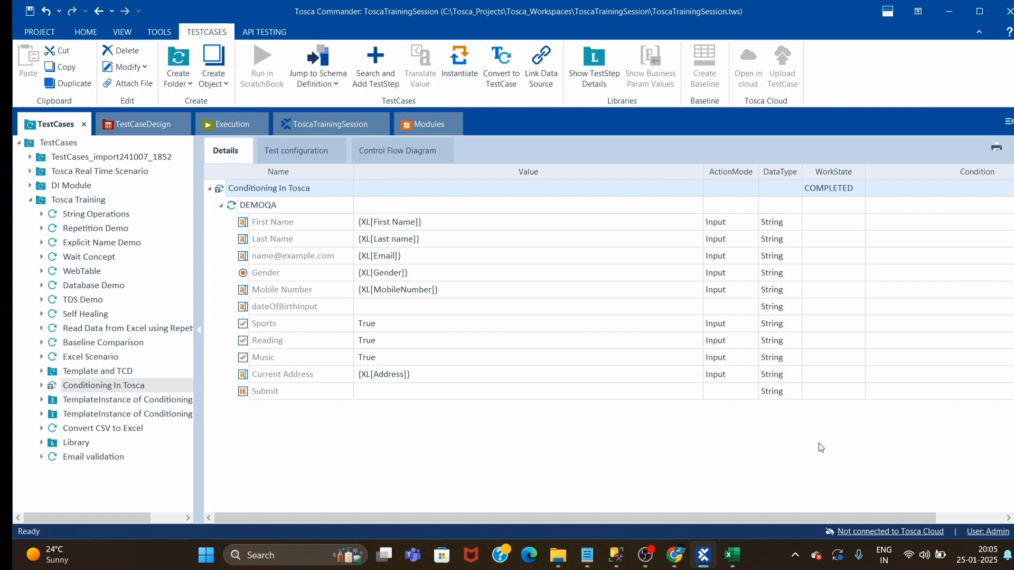
Create a new folder under Tosca Training and name it "Get Test Data rom Excel"
{"action": "right_click", "coordinate": [83, 201]}
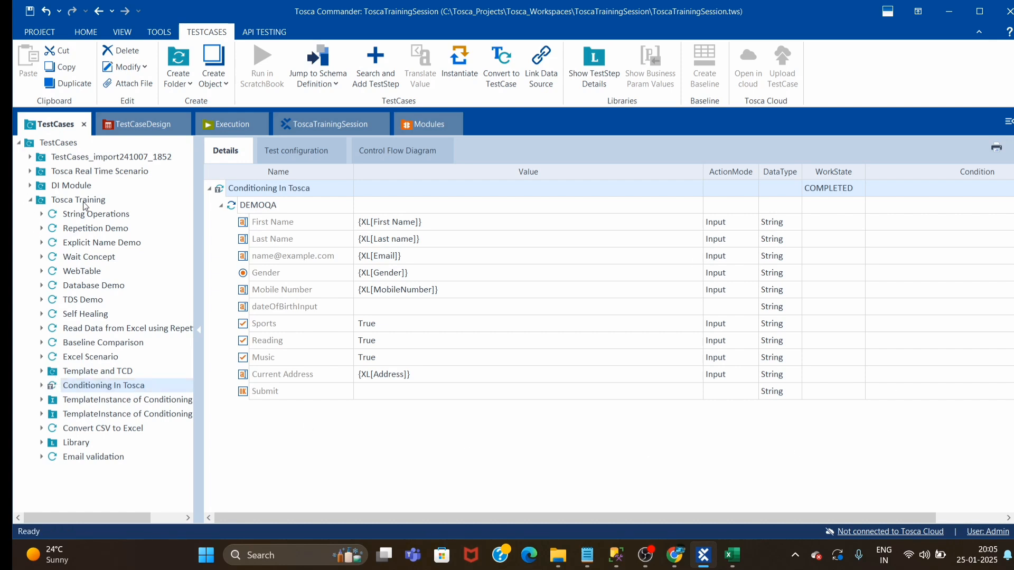
{"action": "left_click", "coordinate": [112, 228]}
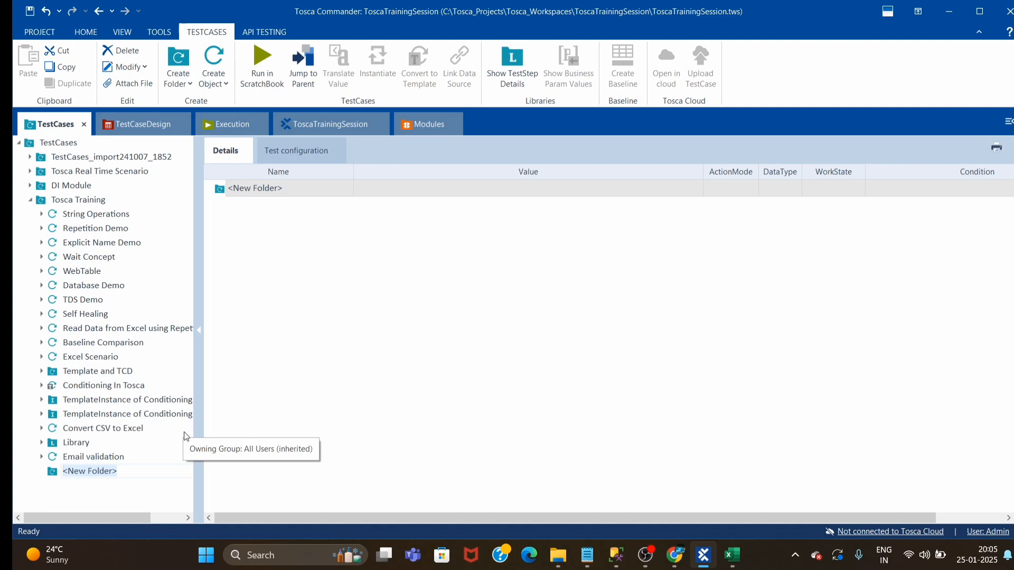
{"action": "key", "text": "shift"}
{"action": "key", "text": "shift"}
{"action": "key", "text": "shift"}
{"action": "key", "text": "shift"}
{"action": "key", "text": "shift"}
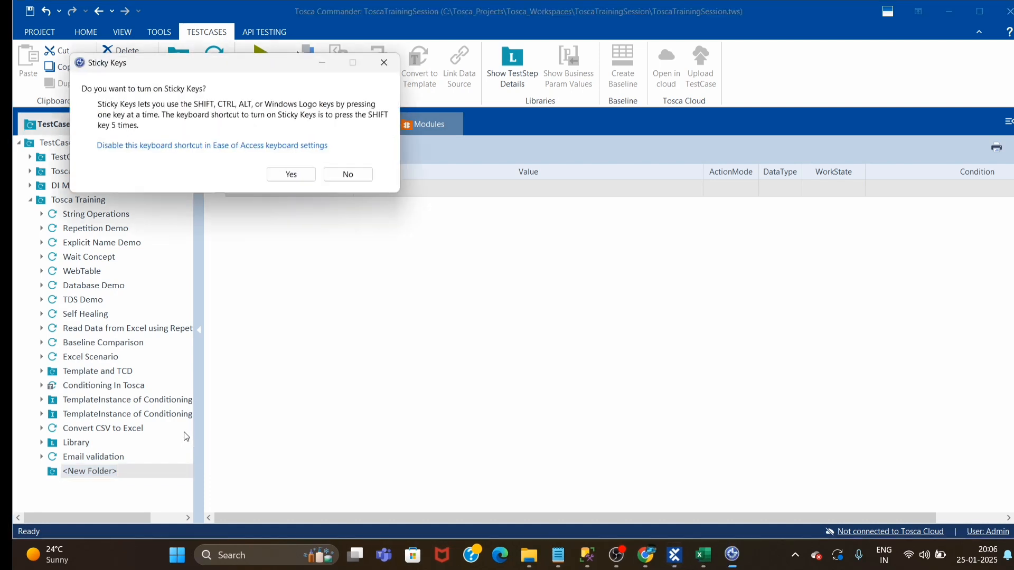
{"action": "left_click", "coordinate": [373, 68]}
{"action": "left_click", "coordinate": [265, 195]}
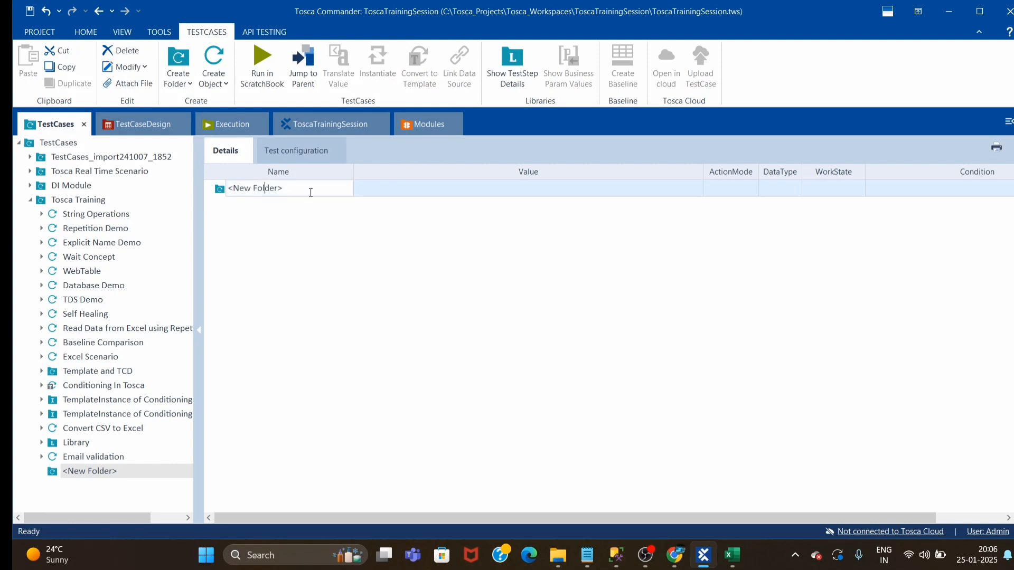
{"action": "left_click_drag", "start_coordinate": [301, 188], "coordinate": [197, 172]}
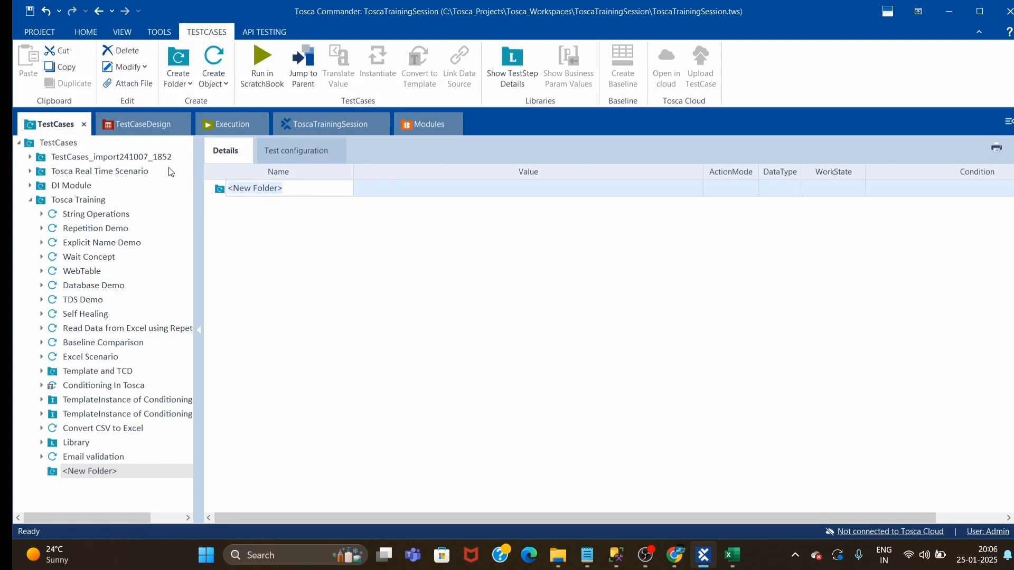
{"action": "type", "text": "G"}
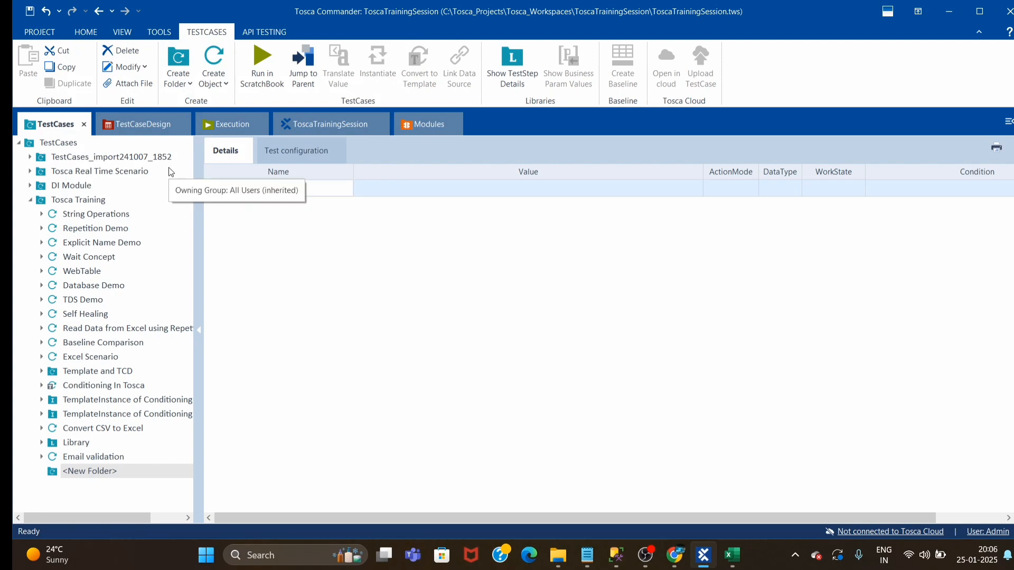
{"action": "type", "text": "et Test Data"}
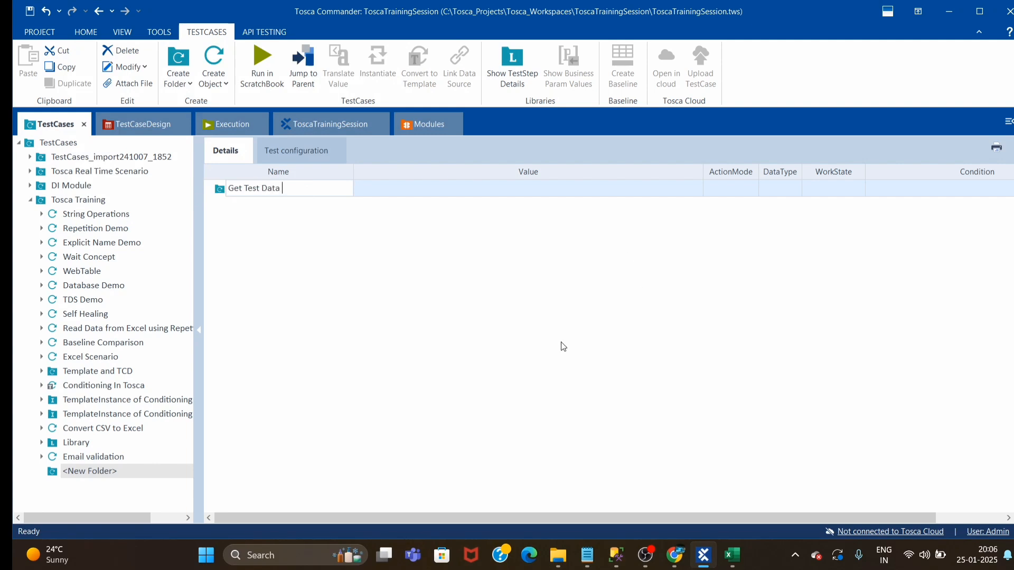
{"action": "type", "text": " rom Excel"}
{"action": "left_click", "coordinate": [521, 349]}
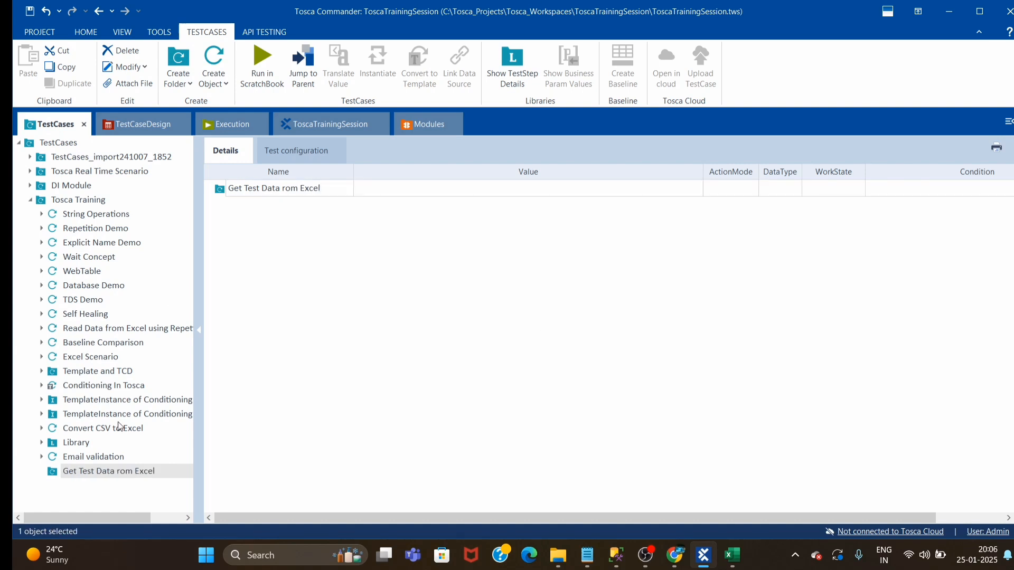
Locate the DEMOQA module used by Conditioning In Tosca and add it to the Get Test Data rom Excel folder as a new test case
{"action": "left_click", "coordinate": [105, 388]}
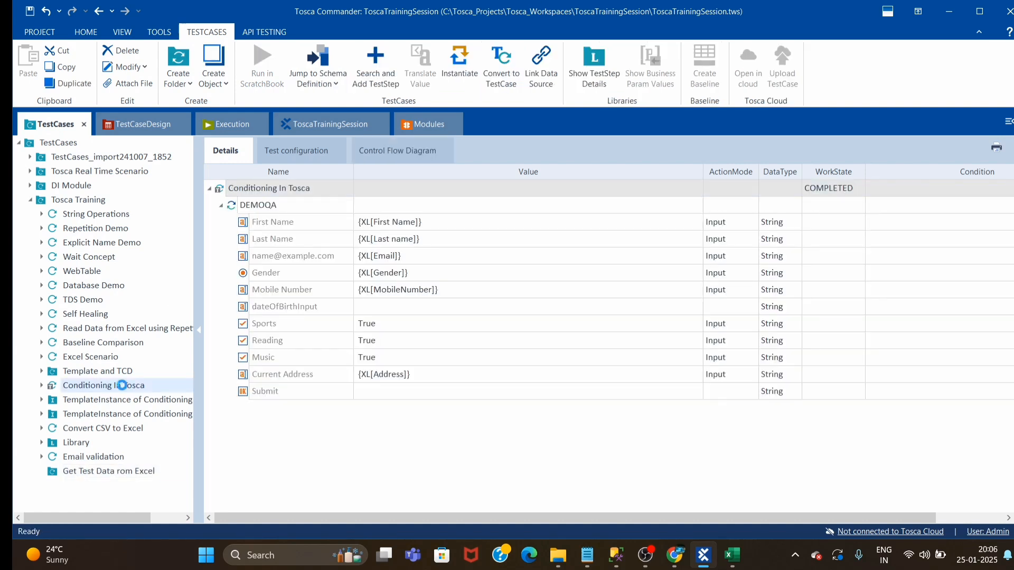
{"action": "right_click", "coordinate": [123, 387]}
{"action": "left_click", "coordinate": [442, 423]}
{"action": "right_click", "coordinate": [262, 207]}
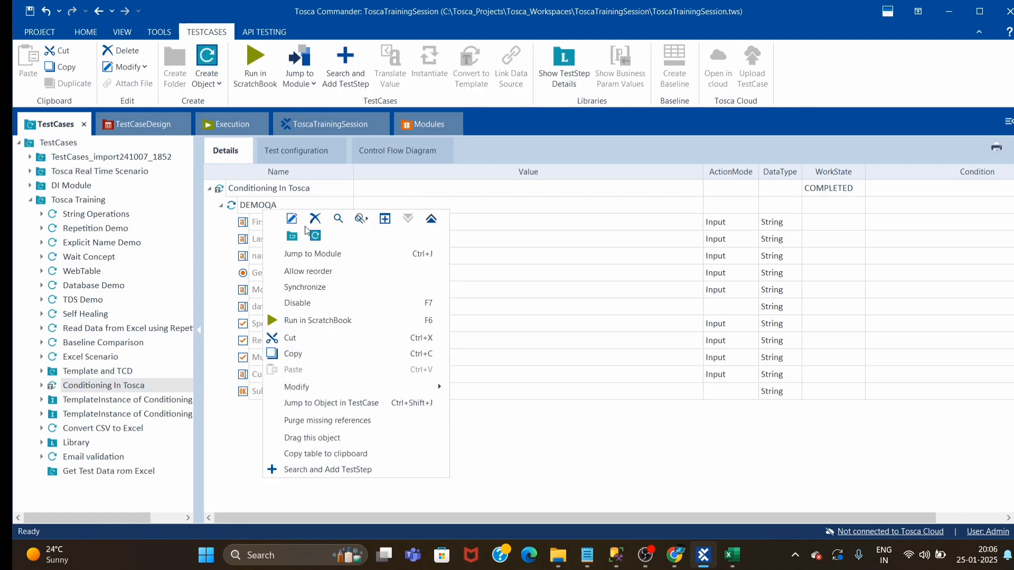
{"action": "left_click", "coordinate": [328, 252]}
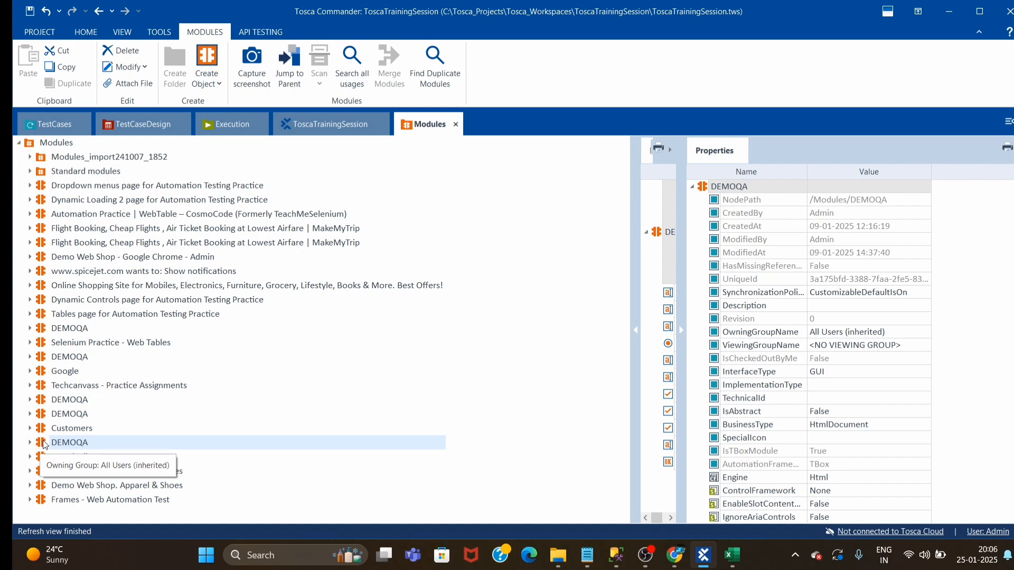
{"action": "left_click_drag", "start_coordinate": [43, 445], "coordinate": [127, 474]}
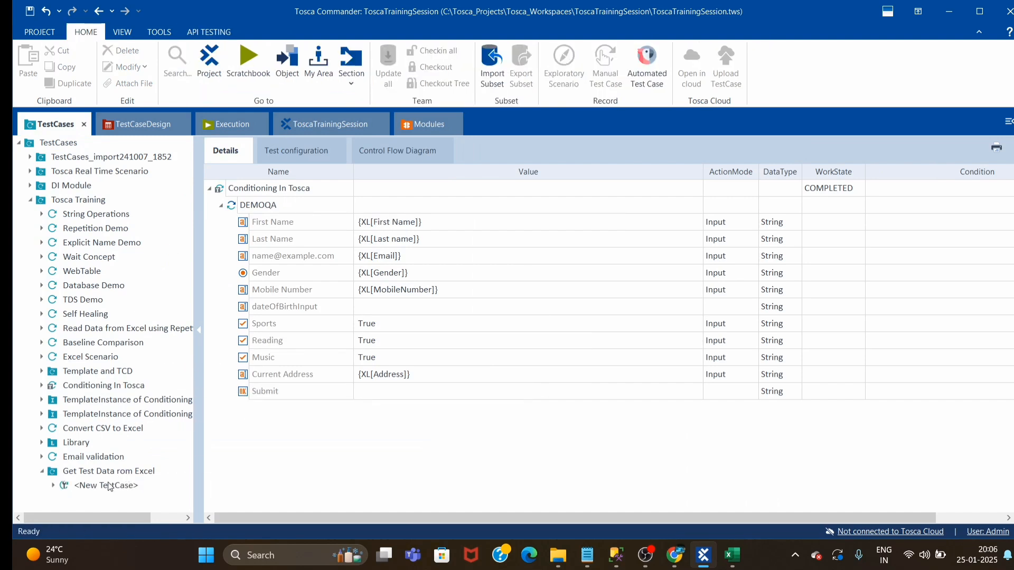
Rename the new test case to "Get Test Data rom Excel" by copying its folder's name
{"action": "left_click", "coordinate": [108, 477]}
{"action": "left_click", "coordinate": [335, 187]}
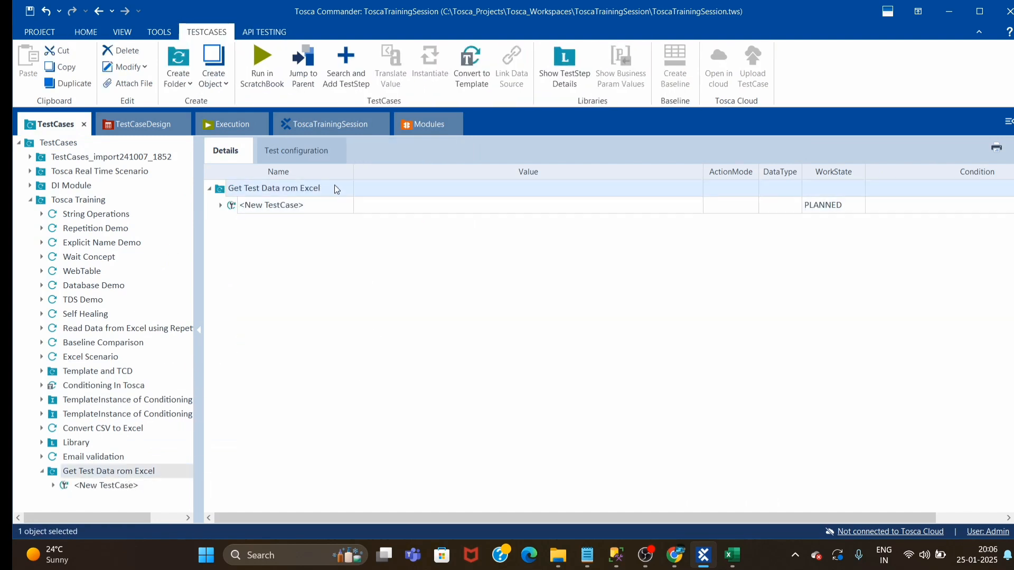
{"action": "left_click", "coordinate": [342, 187]}
{"action": "left_click", "coordinate": [296, 204]}
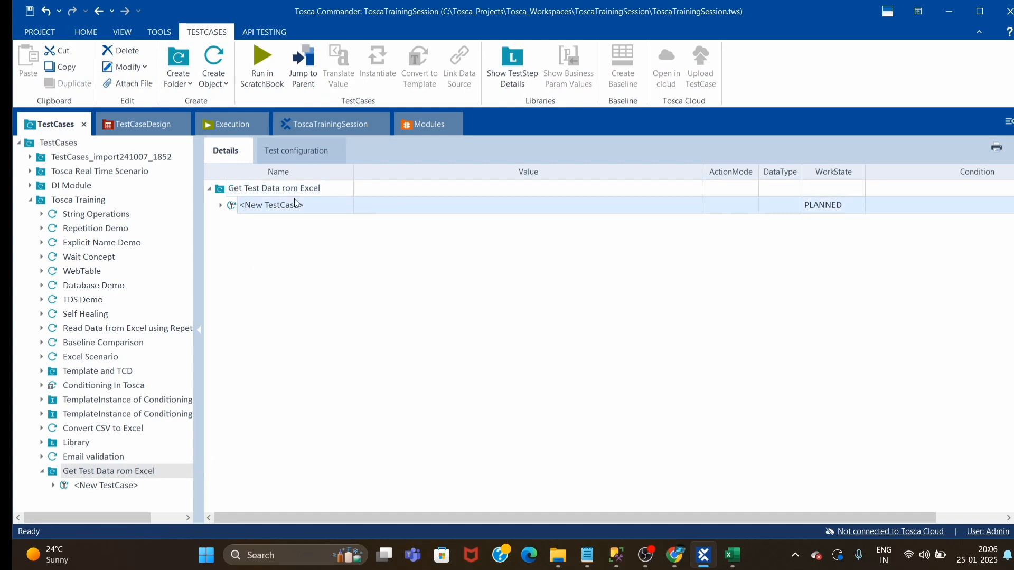
{"action": "left_click", "coordinate": [319, 204]}
{"action": "type", "text": "Get Test Data rom Excel"}
{"action": "left_click", "coordinate": [317, 280]}
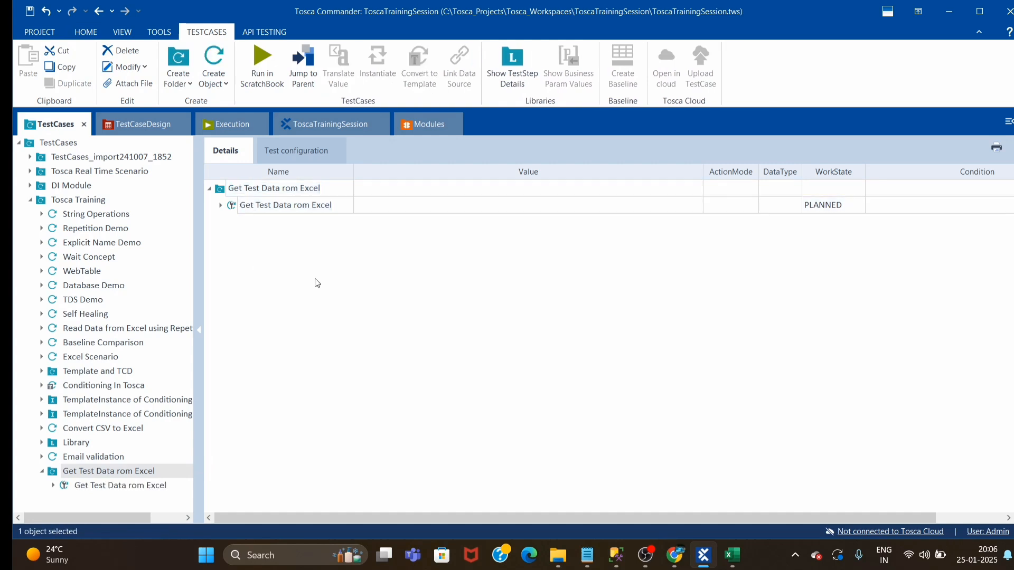
Set the Get Test Data rom Excel test case's work state to IN_WORK and expand its DEMOQA test step
{"action": "left_click", "coordinate": [841, 207]}
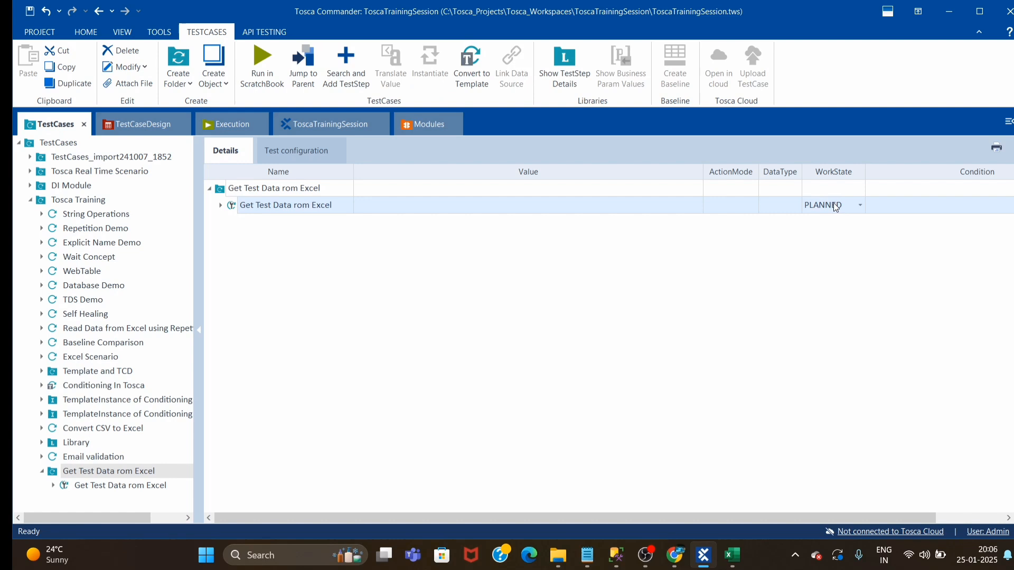
{"action": "left_click", "coordinate": [813, 206]}
{"action": "left_click", "coordinate": [816, 236]}
{"action": "left_click", "coordinate": [294, 279]}
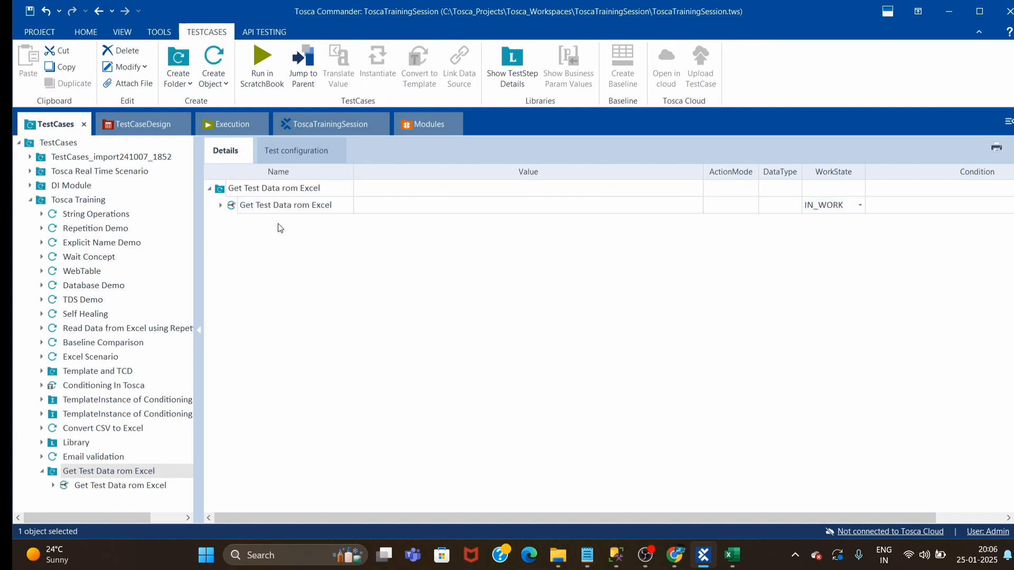
{"action": "left_click", "coordinate": [222, 206]}
{"action": "left_click", "coordinate": [232, 221]}
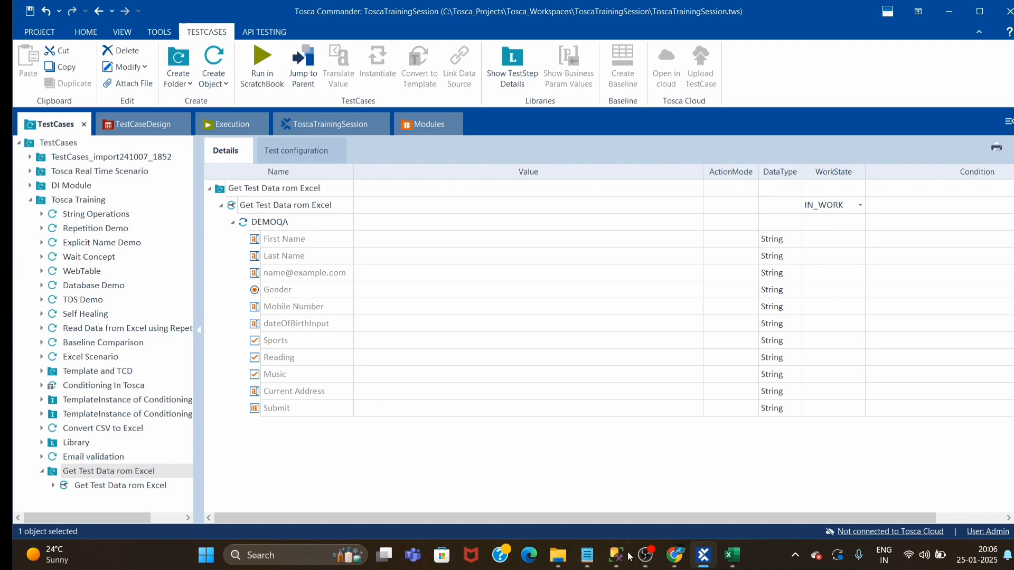
Compare the Demo Web Shop Register page in Chrome with the controls of the DEMOQA test step
{"action": "left_click", "coordinate": [681, 559]}
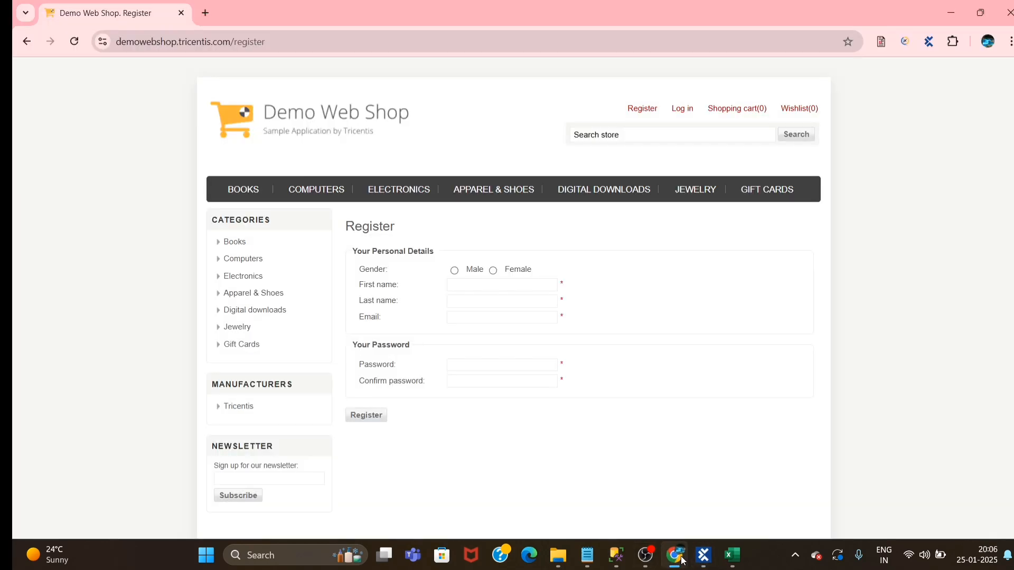
{"action": "left_click", "coordinate": [681, 559]}
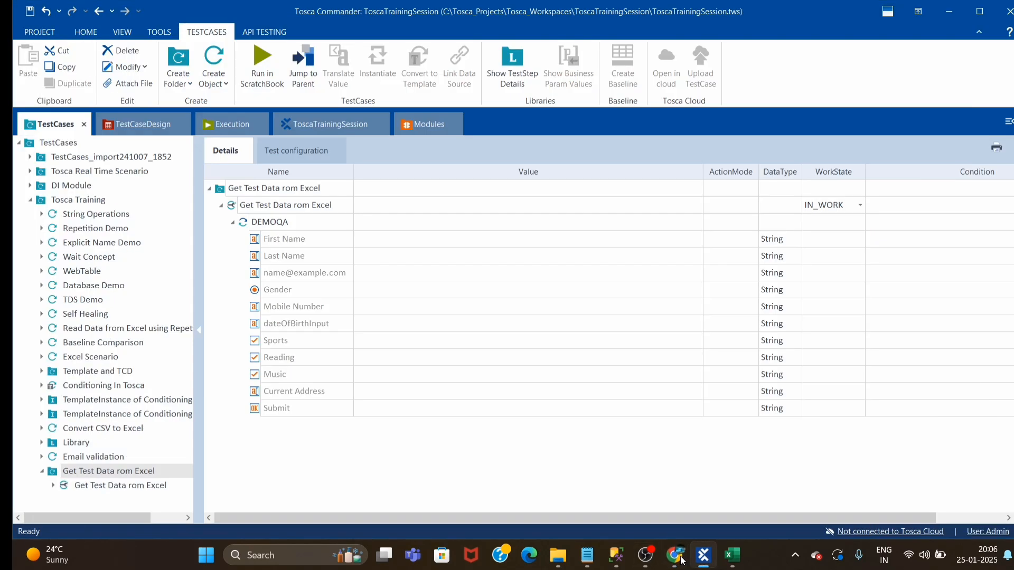
{"action": "left_click", "coordinate": [681, 559]}
{"action": "left_click", "coordinate": [681, 559]}
{"action": "left_click", "coordinate": [681, 559]}
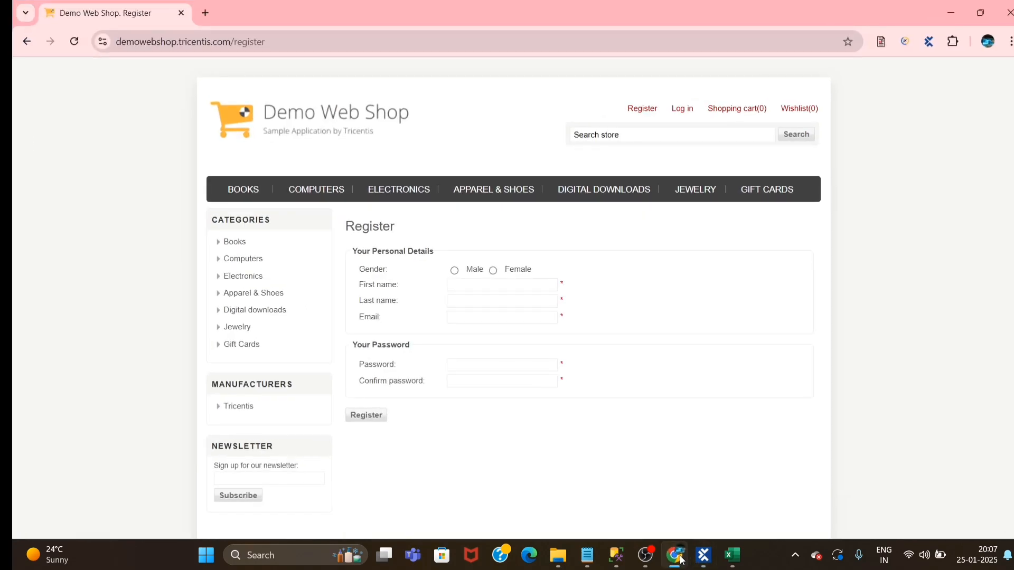
{"action": "left_click", "coordinate": [682, 559]}
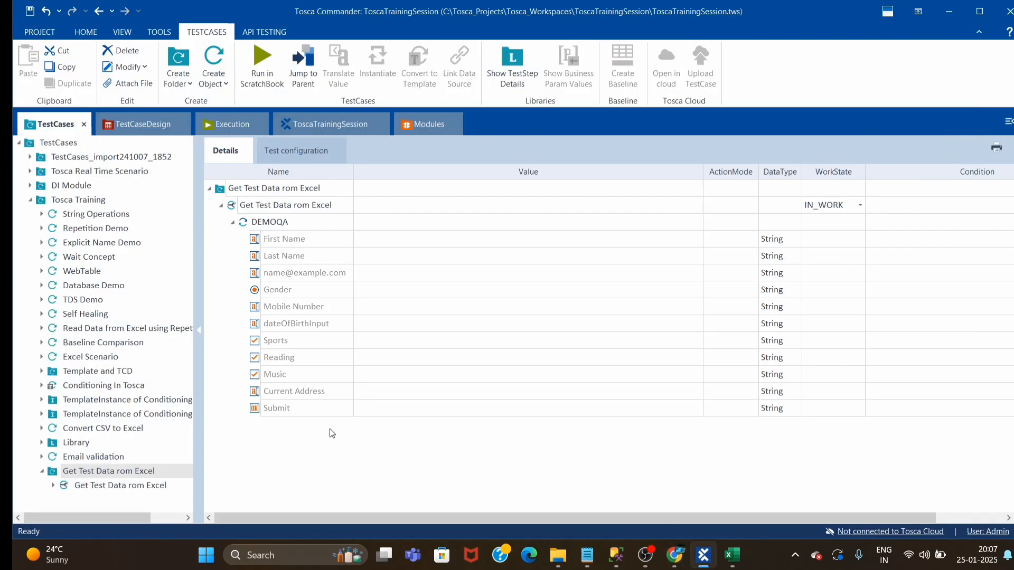
Delete the test case from the Get Test Data rom Excel folder, keeping the folder itself
{"action": "left_click", "coordinate": [269, 206]}
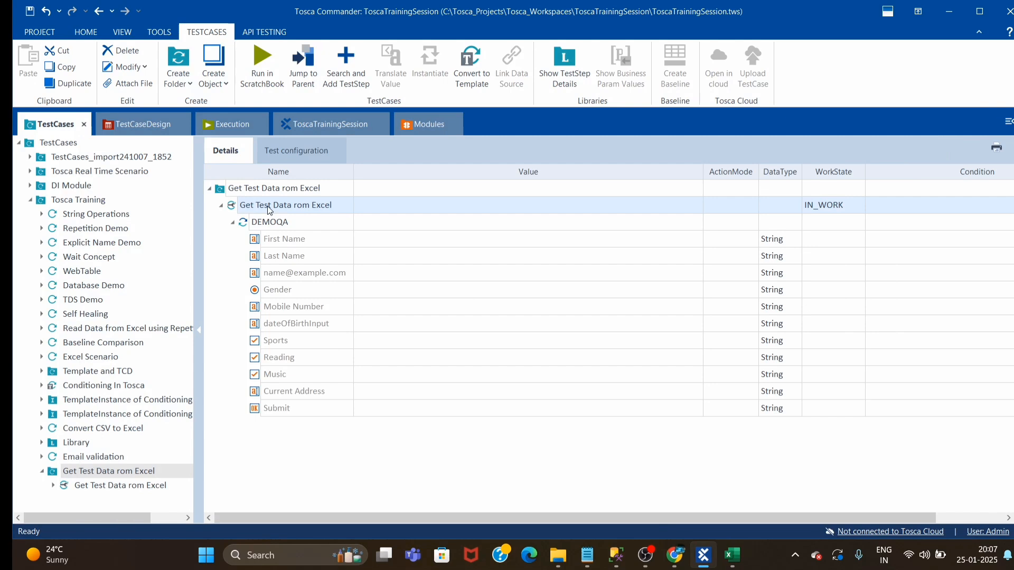
{"action": "key", "text": "Delete"}
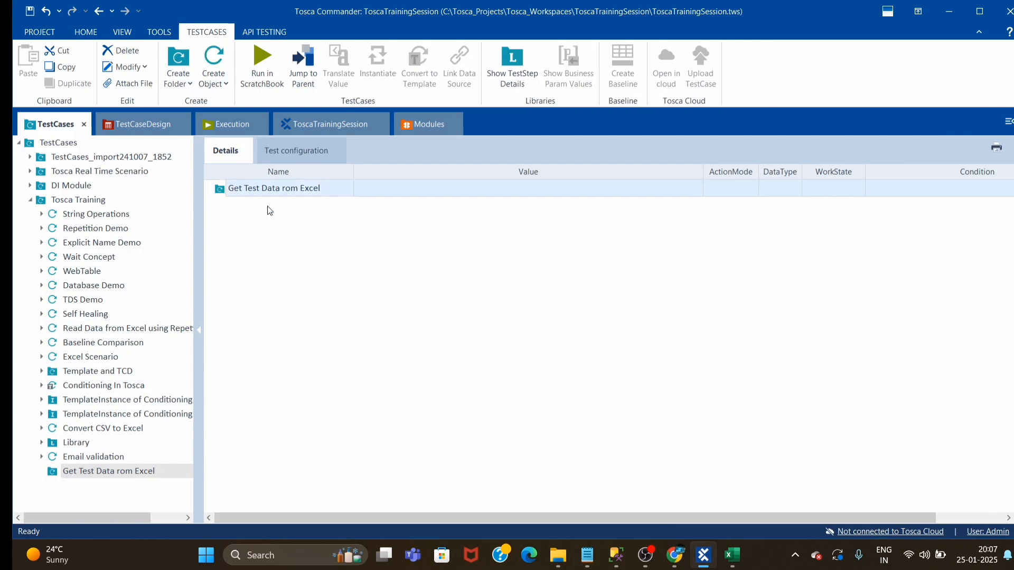
{"action": "left_click", "coordinate": [393, 311]}
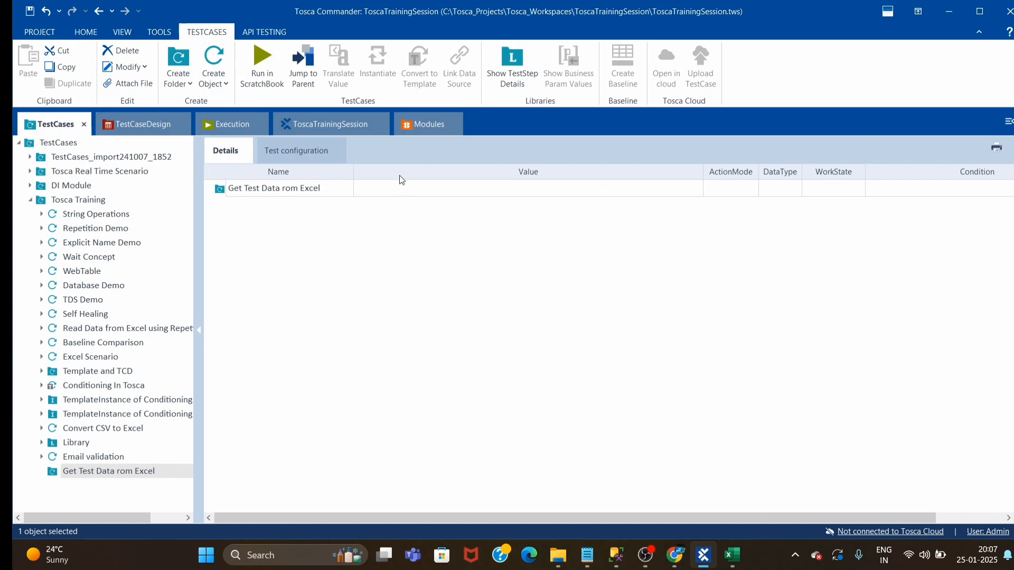
Check the top-level modules' details for one that covers the Demo Web Shop registration form
{"action": "left_click", "coordinate": [426, 127]}
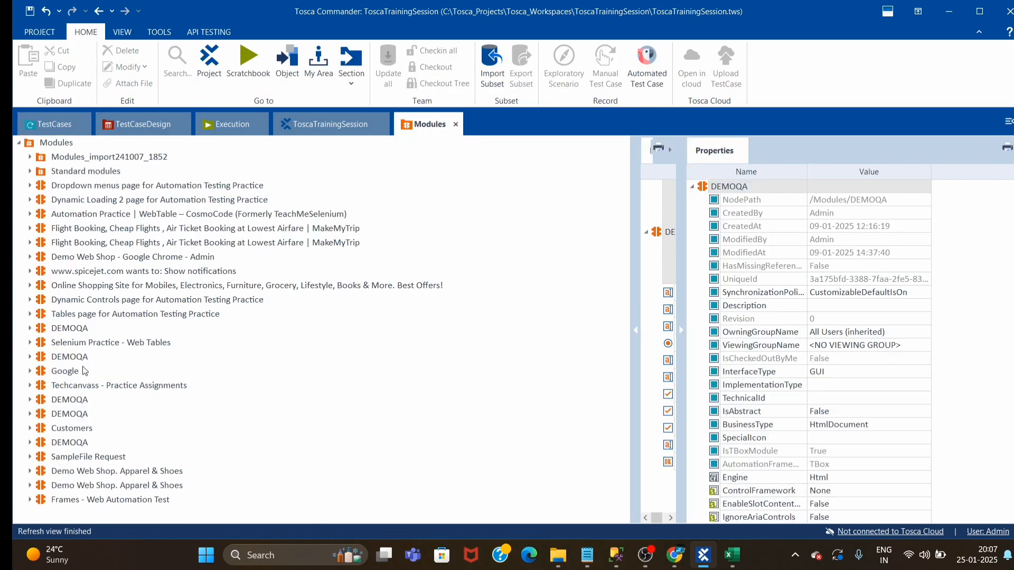
{"action": "left_click", "coordinate": [58, 359]}
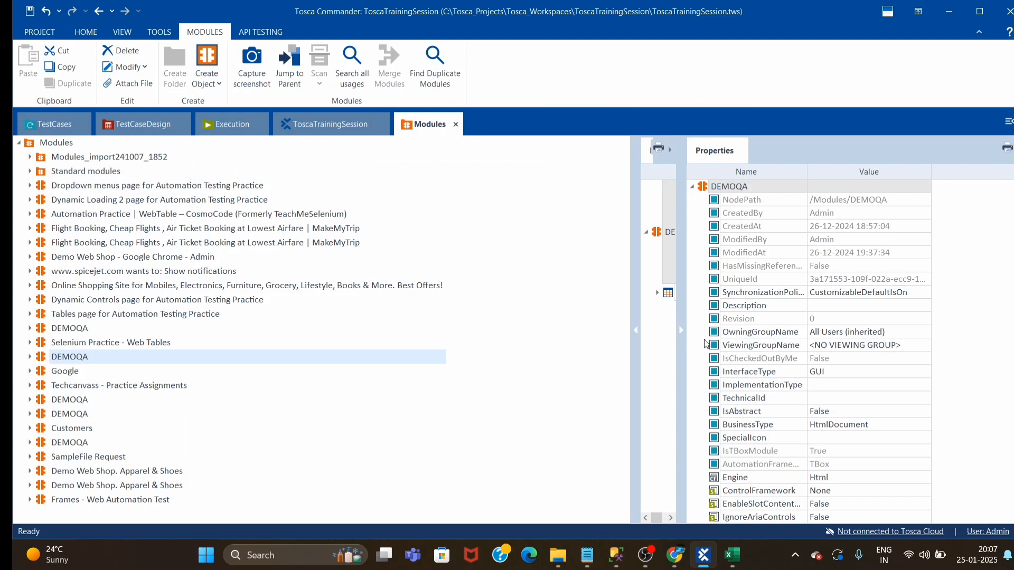
{"action": "left_click", "coordinate": [683, 334]}
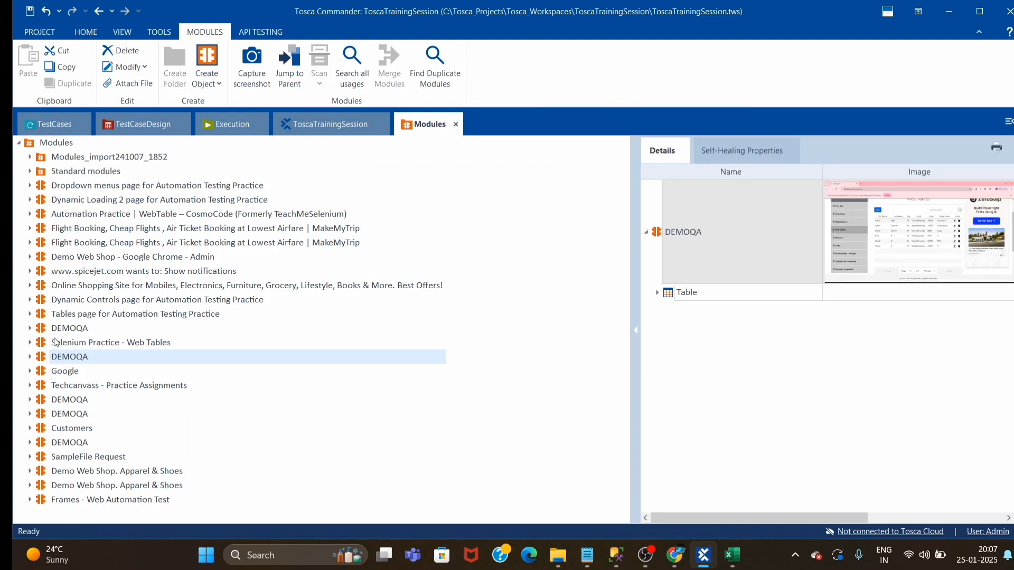
{"action": "left_click", "coordinate": [69, 260]}
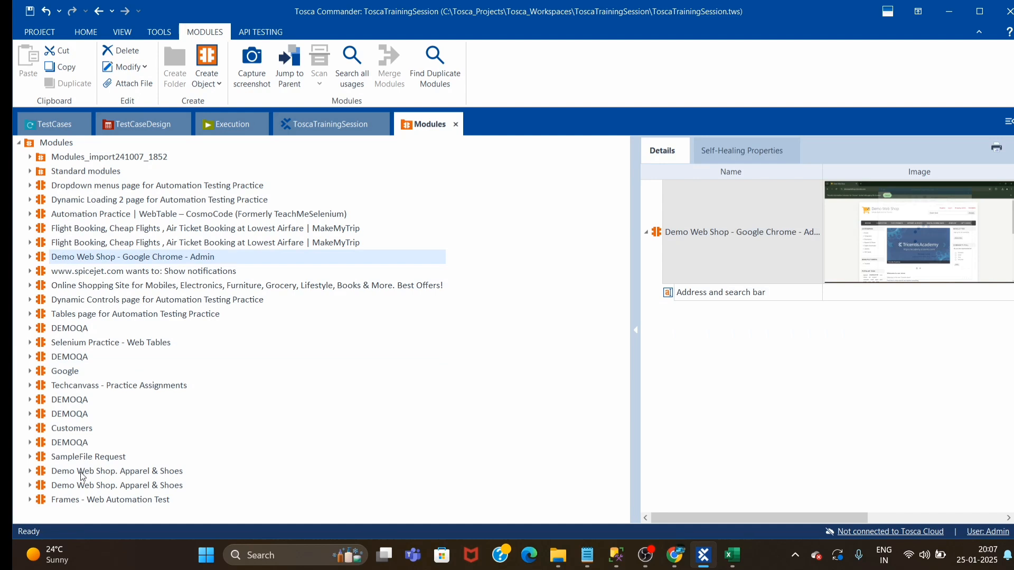
{"action": "left_click", "coordinate": [103, 473]}
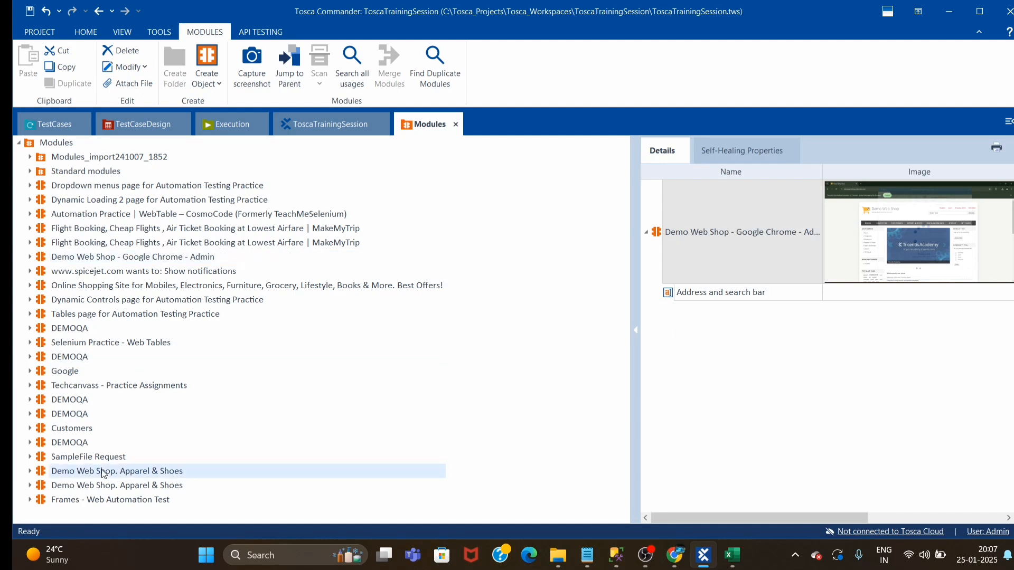
{"action": "left_click", "coordinate": [85, 499]}
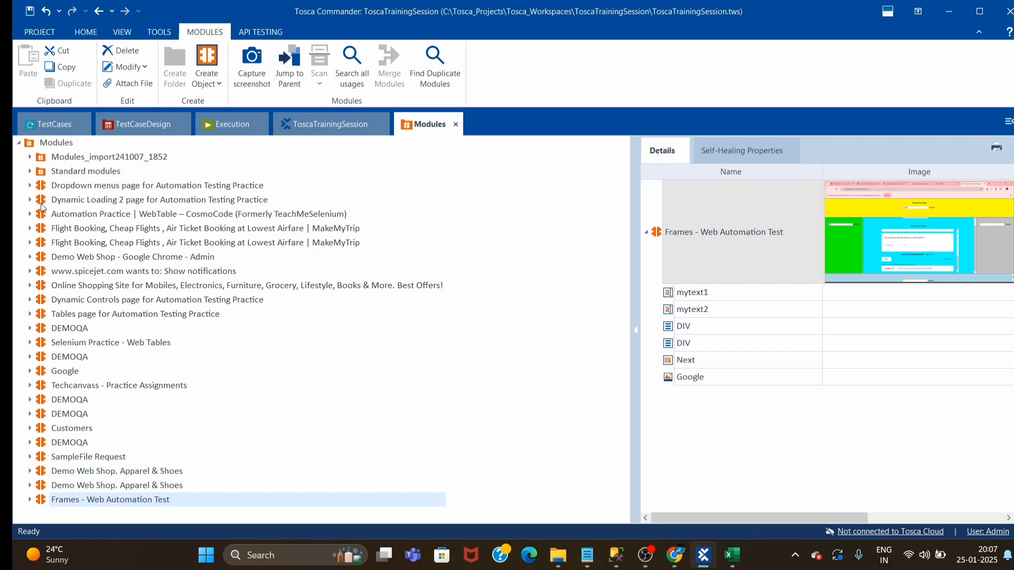
Look through the Standard modules and Modules_import241007_1852 folders, checking the Demo Web Shop modules for registration controls
{"action": "right_click", "coordinate": [43, 143]}
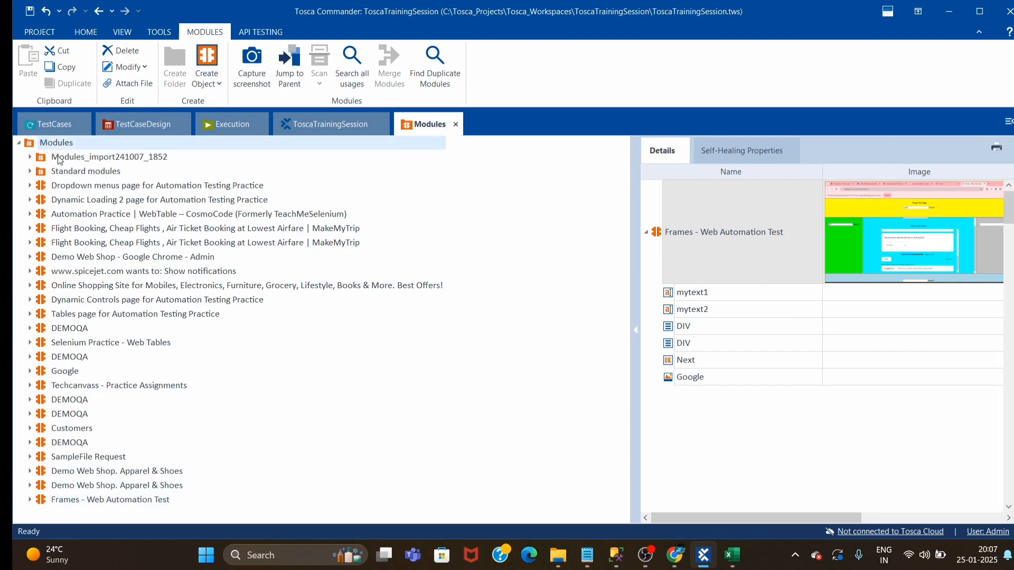
{"action": "left_click", "coordinate": [29, 171]}
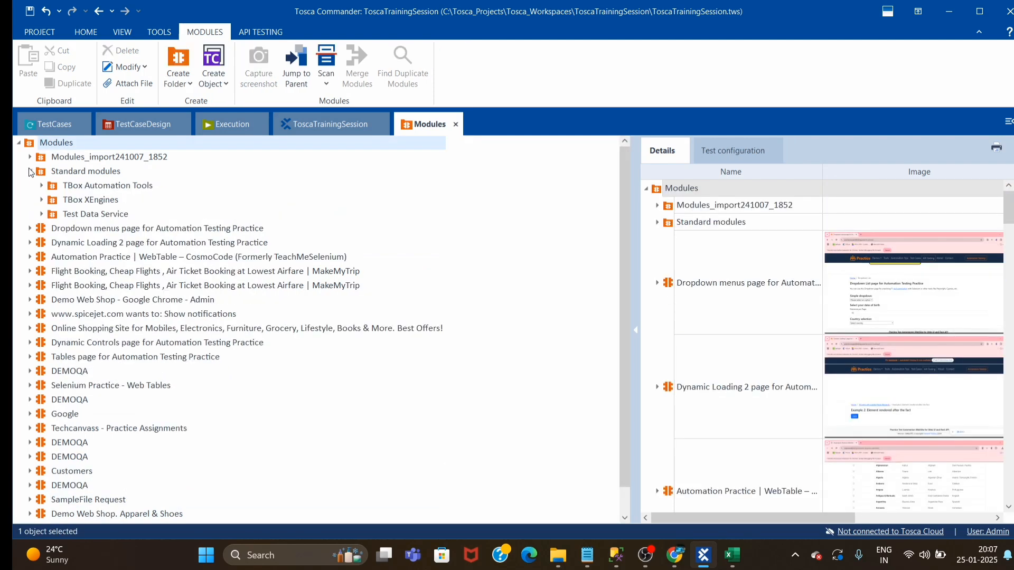
{"action": "left_click", "coordinate": [29, 171]}
{"action": "left_click", "coordinate": [30, 157]}
{"action": "left_click", "coordinate": [110, 205]}
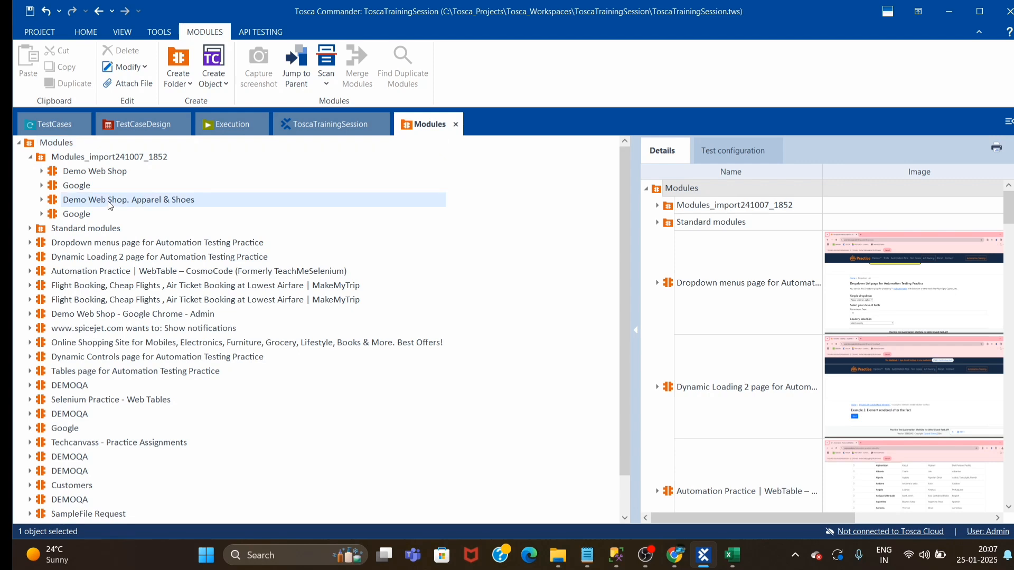
{"action": "left_click", "coordinate": [74, 173]}
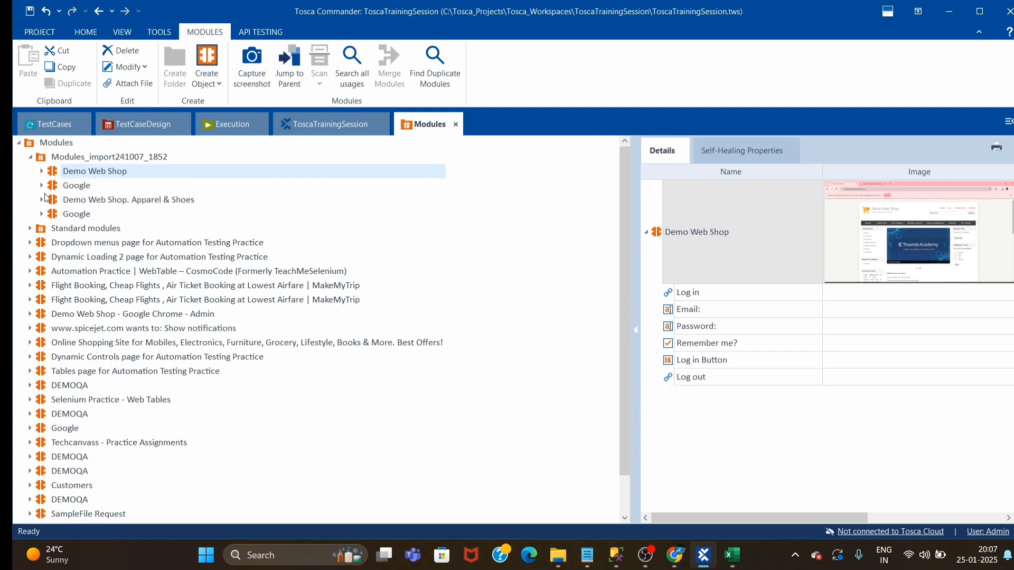
{"action": "left_click", "coordinate": [99, 199]}
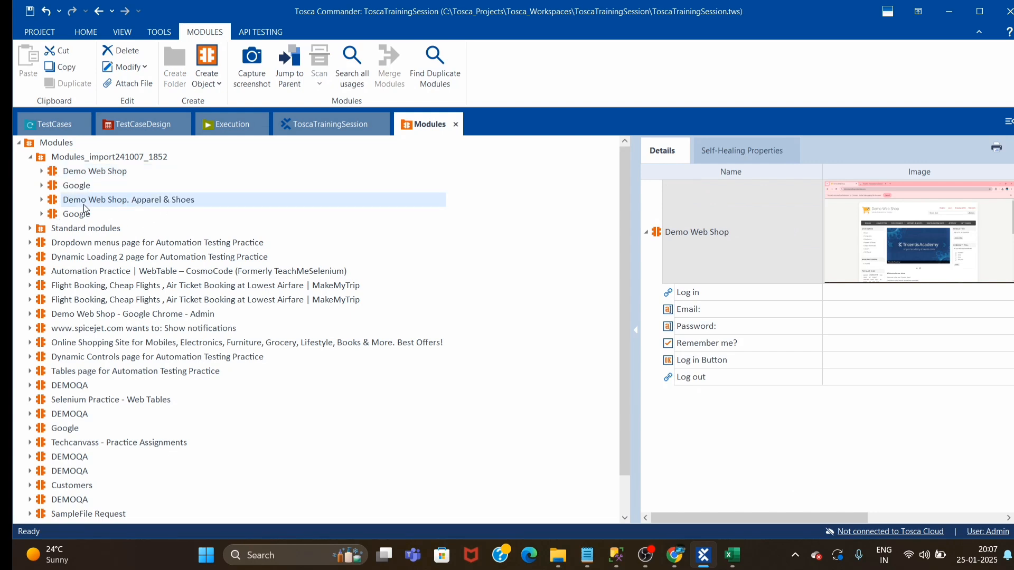
{"action": "left_click", "coordinate": [31, 157]}
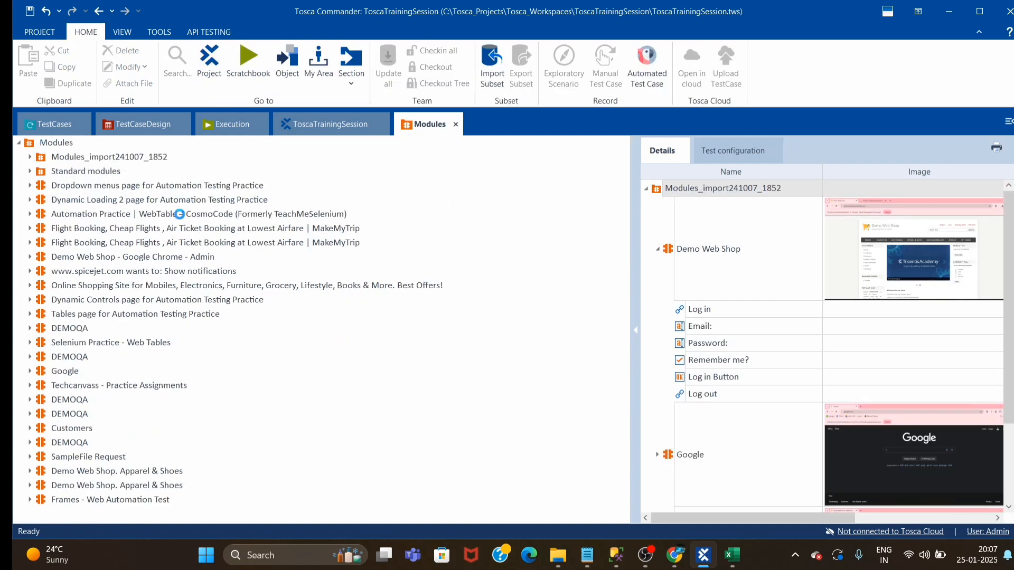
Start an application scan from the Modules root folder, targeting the Demo Web Shop Register browser window
{"action": "right_click", "coordinate": [179, 214]}
{"action": "mouse_move", "coordinate": [333, 265]}
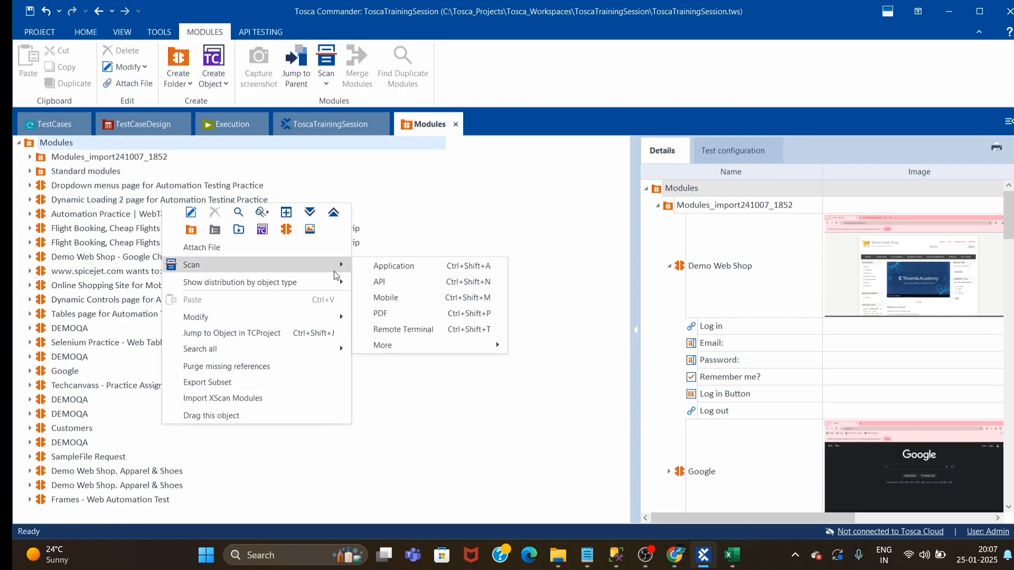
{"action": "left_click", "coordinate": [401, 267]}
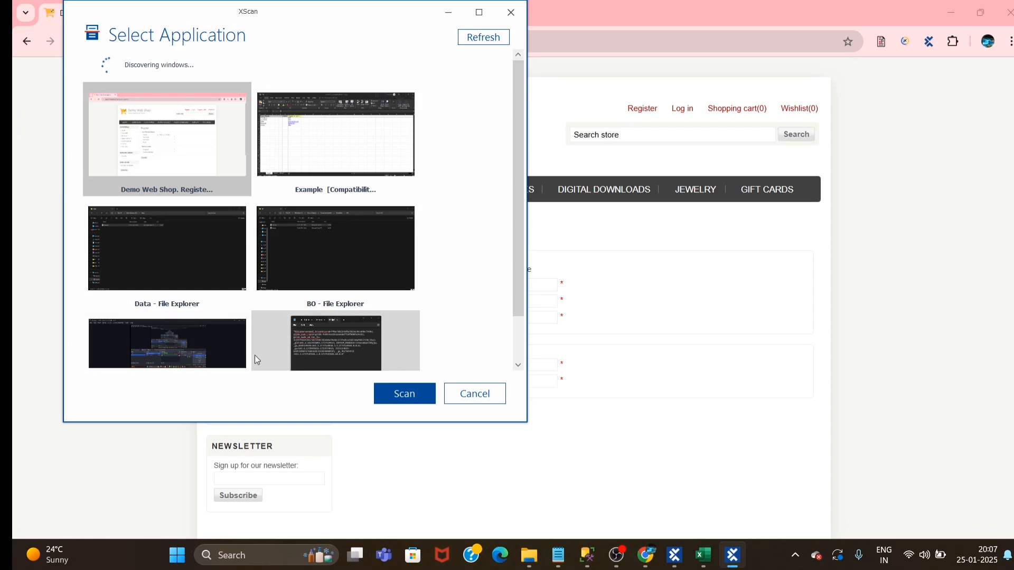
{"action": "double_click", "coordinate": [180, 138]}
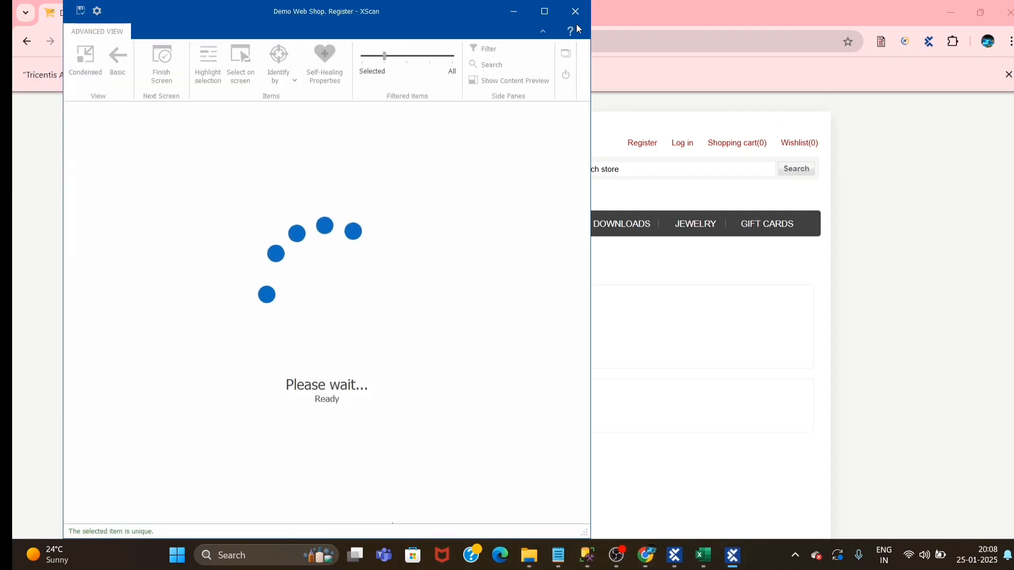
Reload the Demo Web Shop Register page and scan its browser window again in XScan
{"action": "left_click", "coordinate": [641, 142]}
{"action": "left_click", "coordinate": [644, 143]}
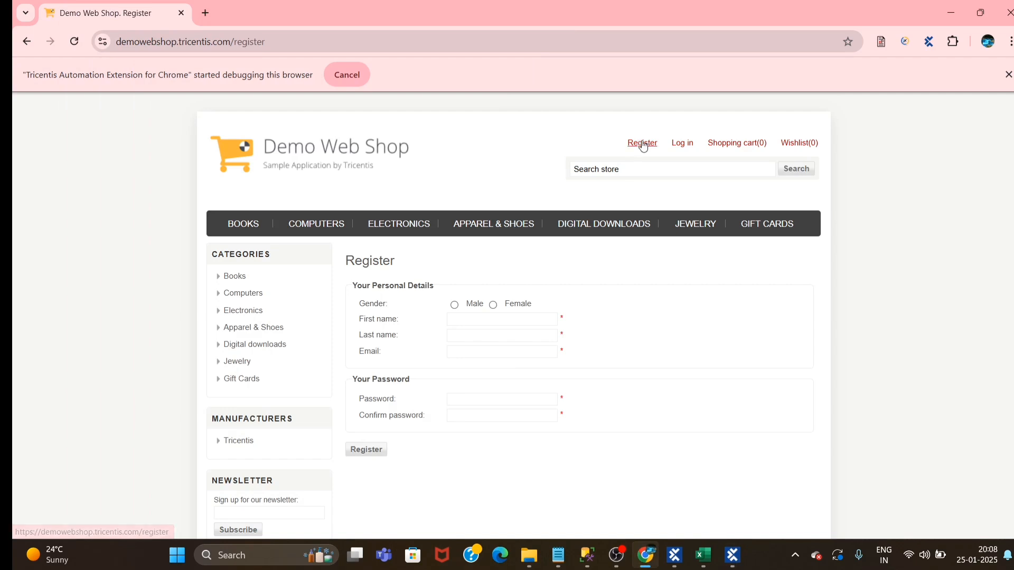
{"action": "left_click", "coordinate": [579, 133]}
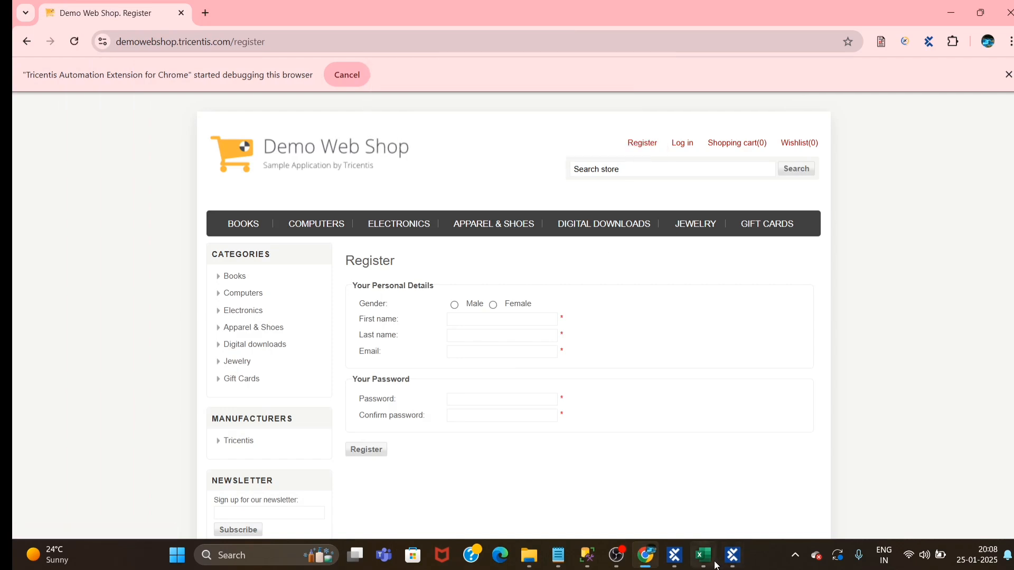
{"action": "left_click", "coordinate": [732, 555]}
{"action": "left_click", "coordinate": [566, 53]}
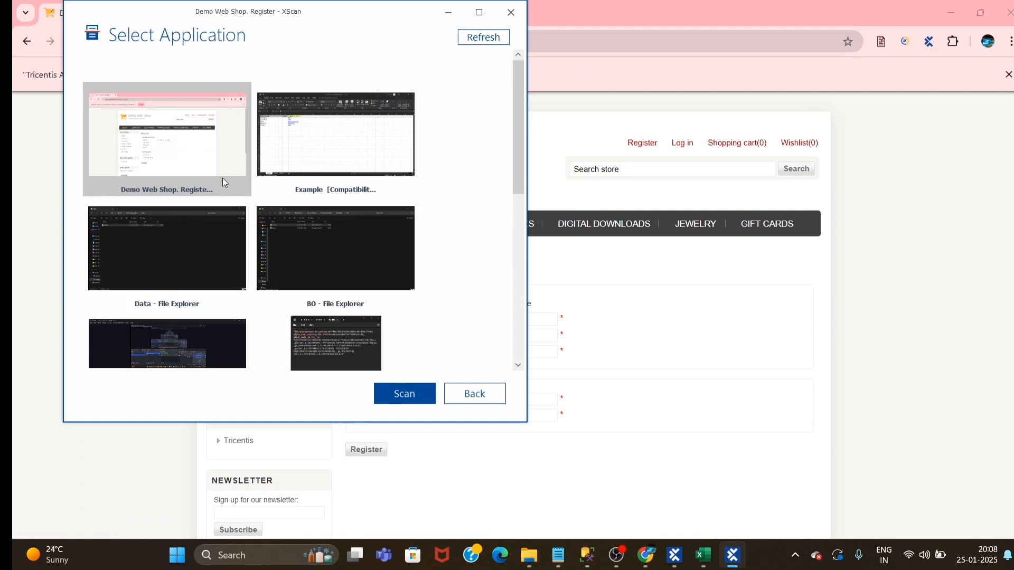
{"action": "left_click_drag", "start_coordinate": [373, 22], "coordinate": [777, 101]}
{"action": "left_click", "coordinate": [890, 119]}
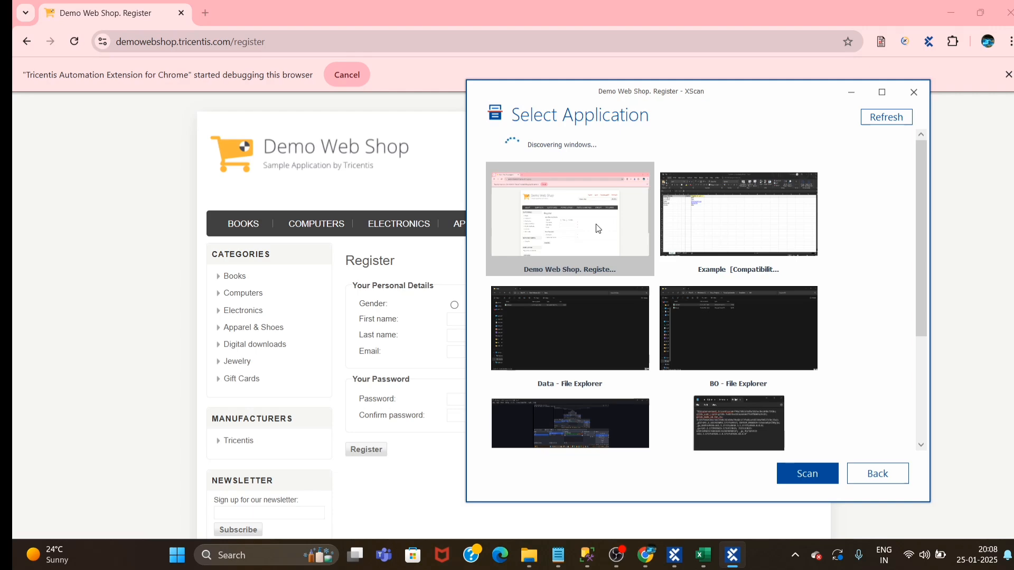
{"action": "left_click", "coordinate": [808, 474]}
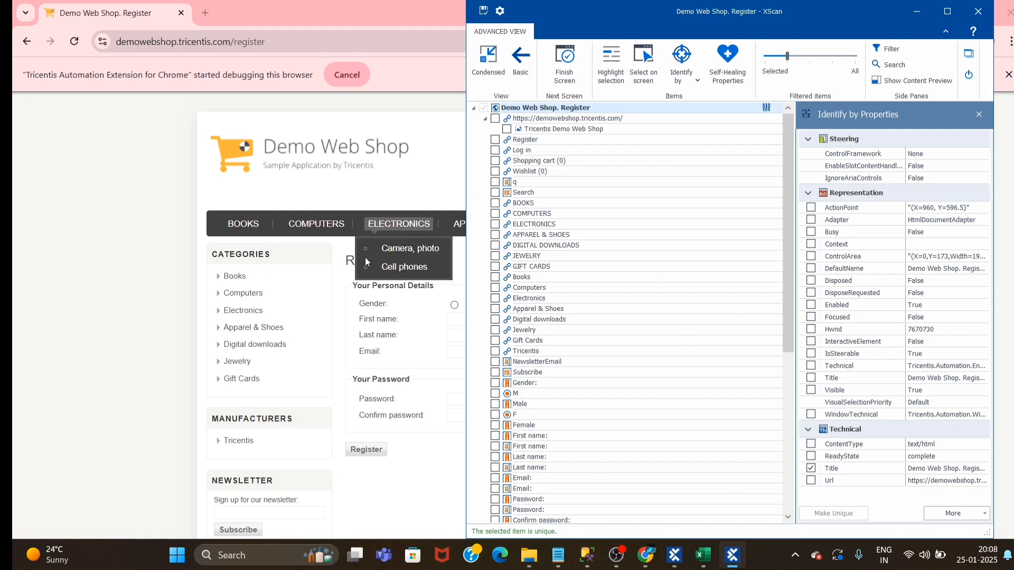
Pick the Male gender radio button on the Register page for the new module and bring up its identification properties
{"action": "left_click_drag", "start_coordinate": [592, 17], "coordinate": [690, 30]}
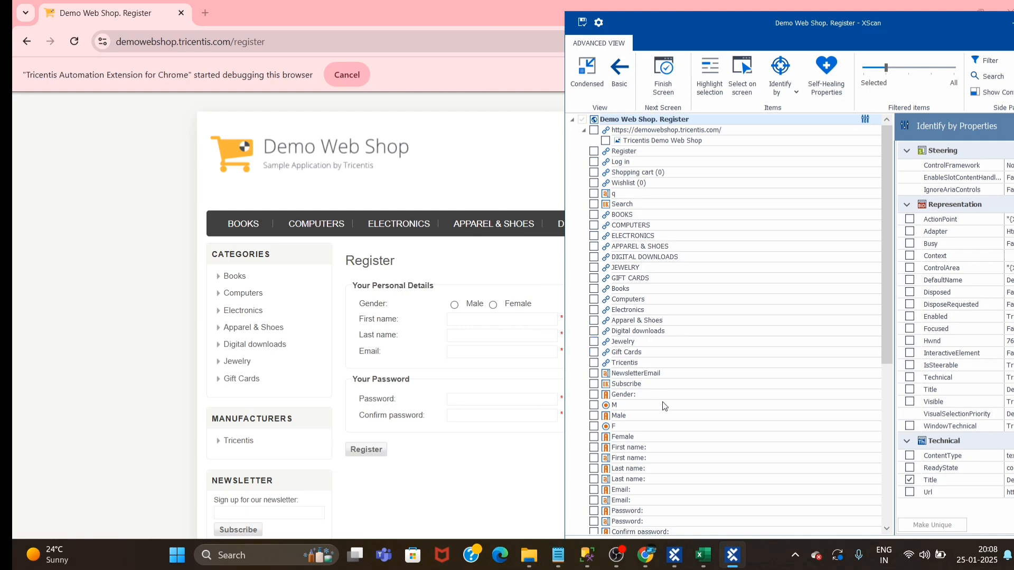
{"action": "left_click_drag", "start_coordinate": [689, 32], "coordinate": [700, 31]}
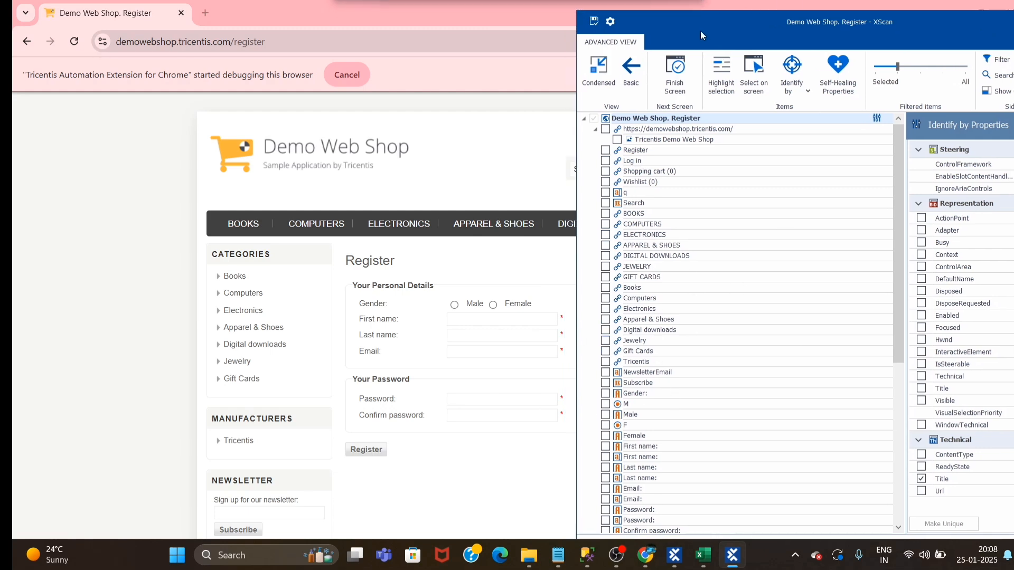
{"action": "left_click", "coordinate": [753, 74]}
{"action": "left_click", "coordinate": [454, 305]}
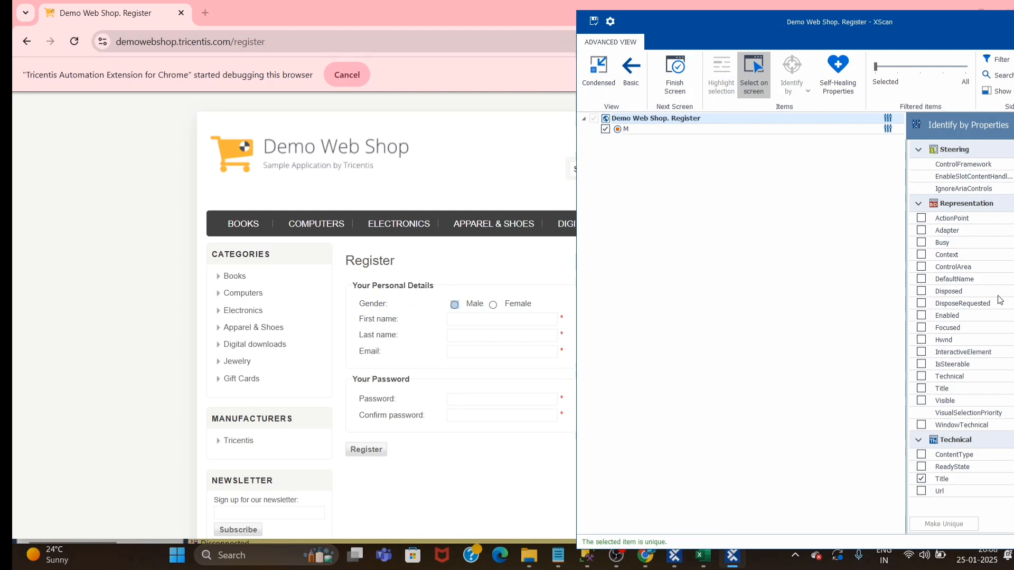
{"action": "left_click", "coordinate": [779, 133]}
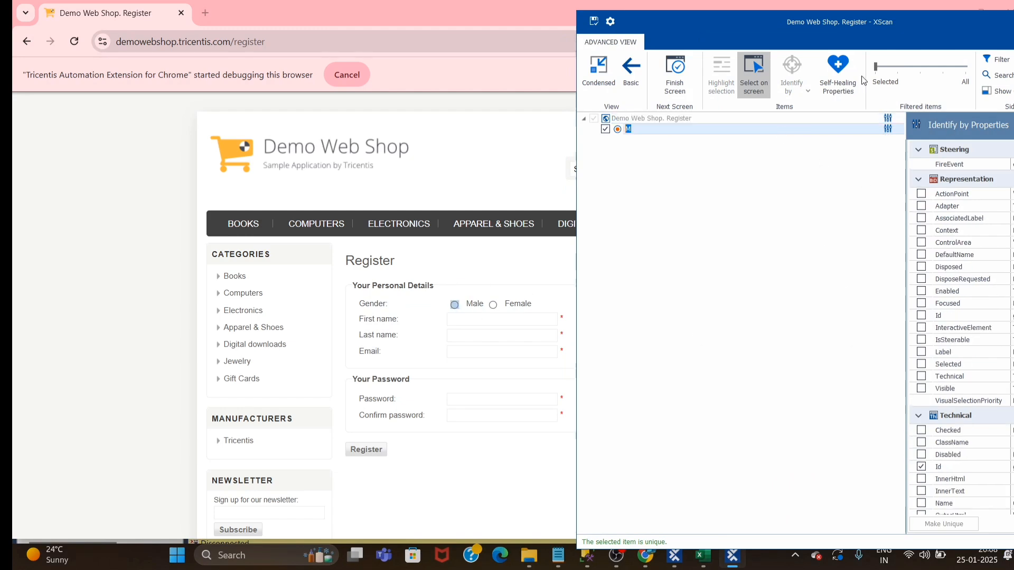
{"action": "left_click_drag", "start_coordinate": [837, 21], "coordinate": [738, 11]}
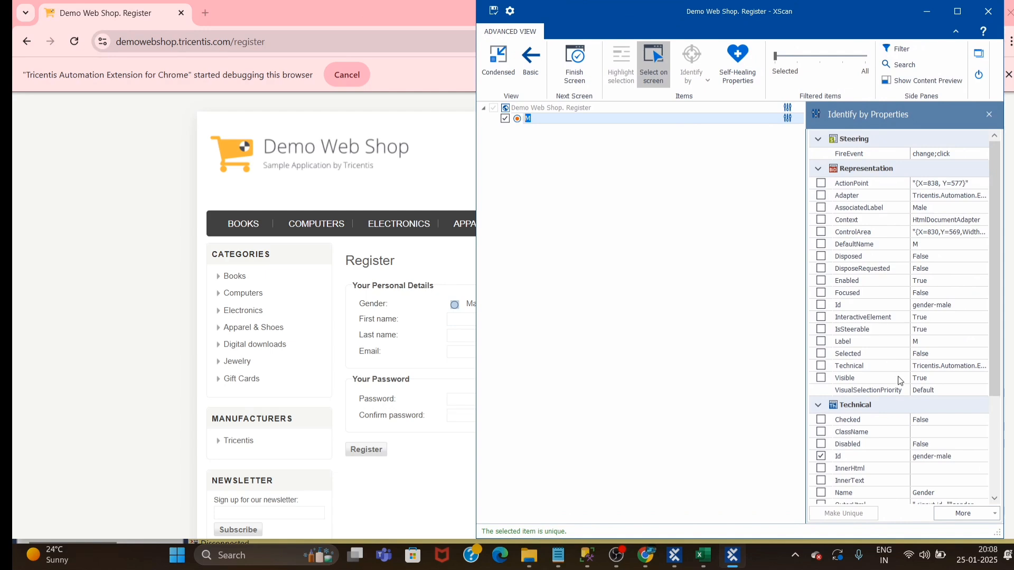
Add the First name, Last name, Email, Password and Confirm password fields plus the Register button to the scanned module's selection
{"action": "scroll", "coordinate": [901, 380], "scroll_direction": "down", "scroll_amount": 2}
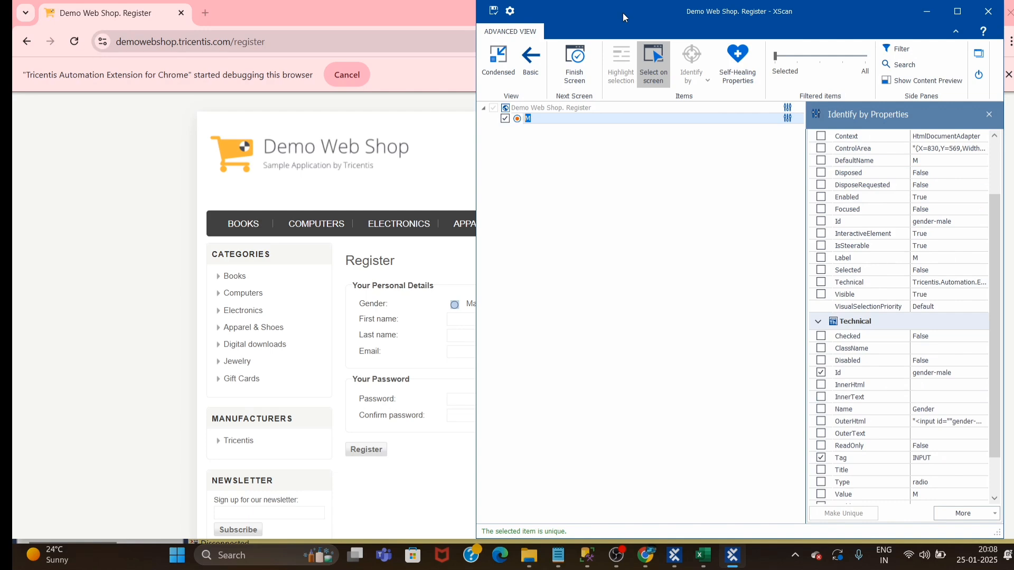
{"action": "left_click_drag", "start_coordinate": [623, 17], "coordinate": [723, 30]}
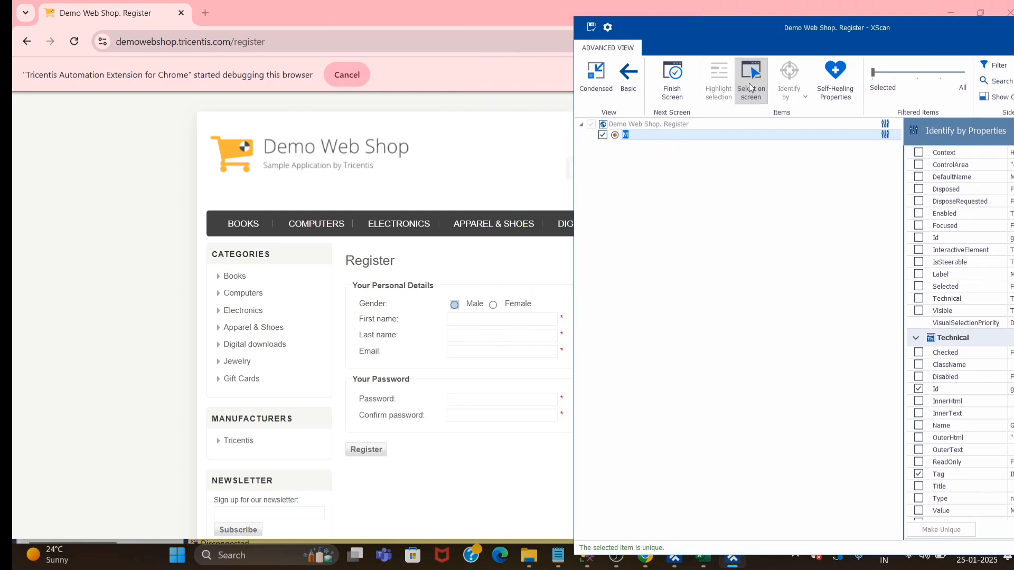
{"action": "left_click", "coordinate": [480, 320]}
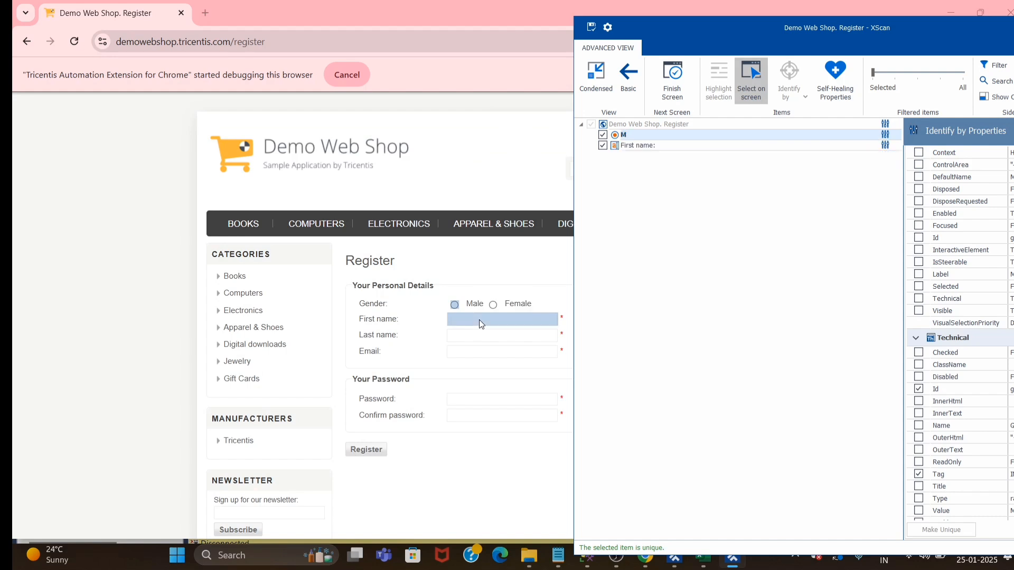
{"action": "left_click", "coordinate": [474, 337]}
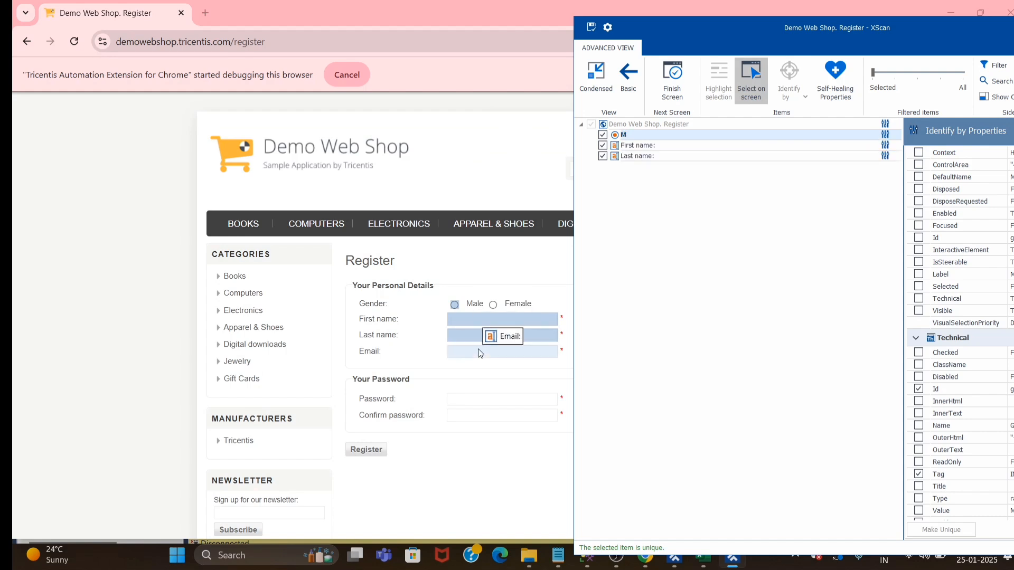
{"action": "left_click", "coordinate": [479, 350]}
{"action": "left_click", "coordinate": [467, 400]}
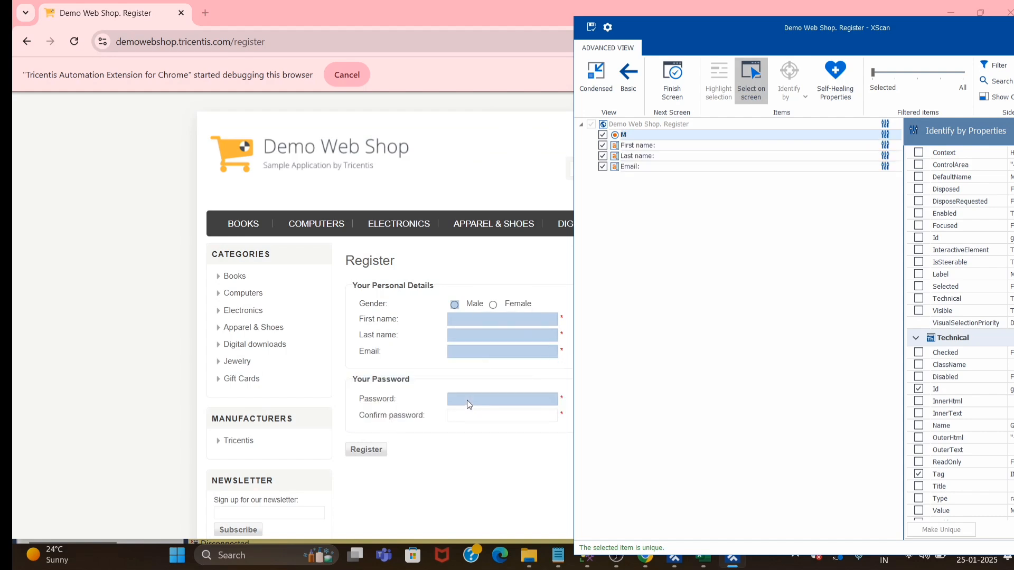
{"action": "left_click", "coordinate": [468, 418]}
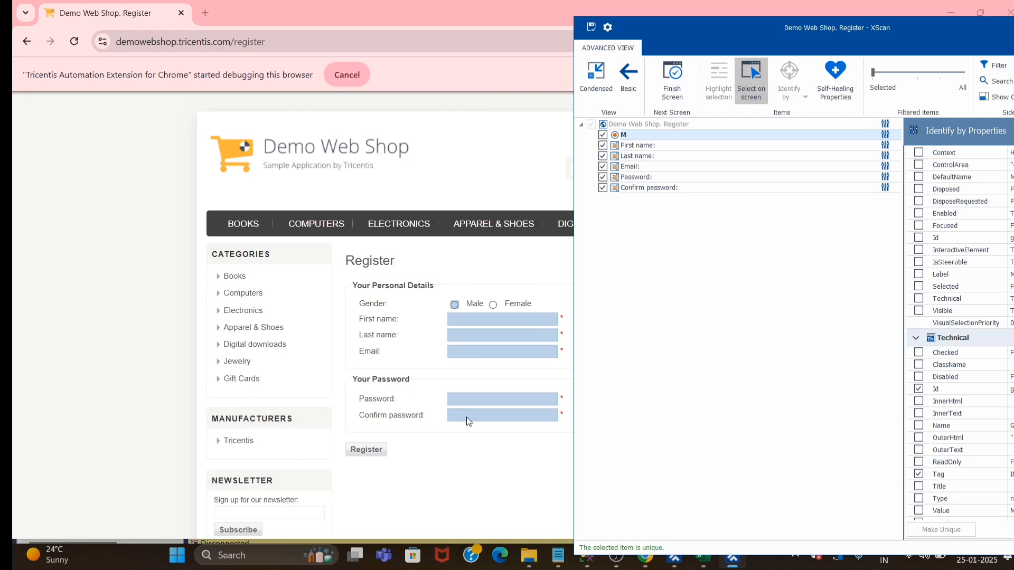
{"action": "left_click", "coordinate": [368, 450]}
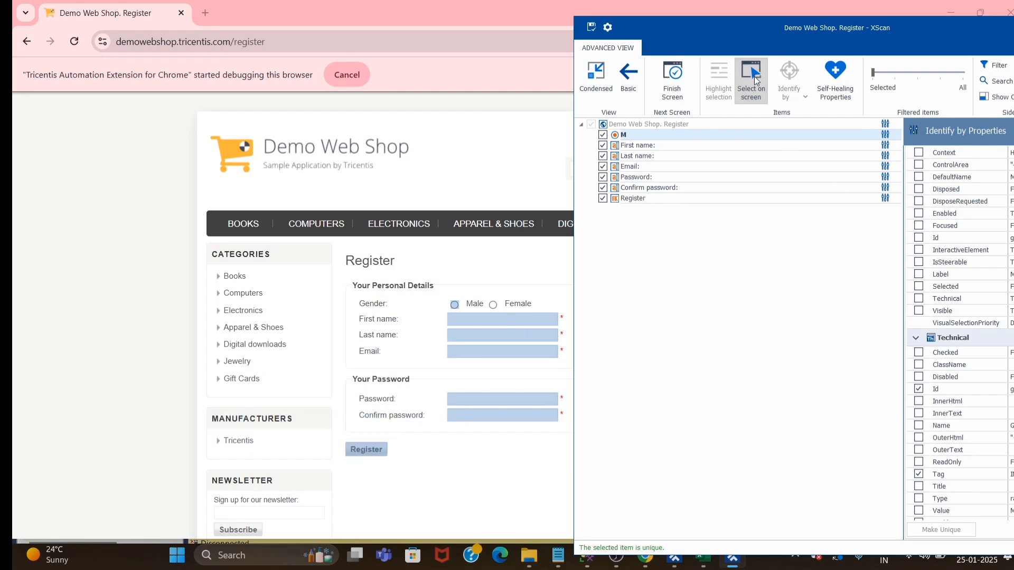
Check the Id property identifying the Male radio button, save the scanned Demo Web Shop Register module and close XScan
{"action": "left_click_drag", "start_coordinate": [791, 33], "coordinate": [505, 32]}
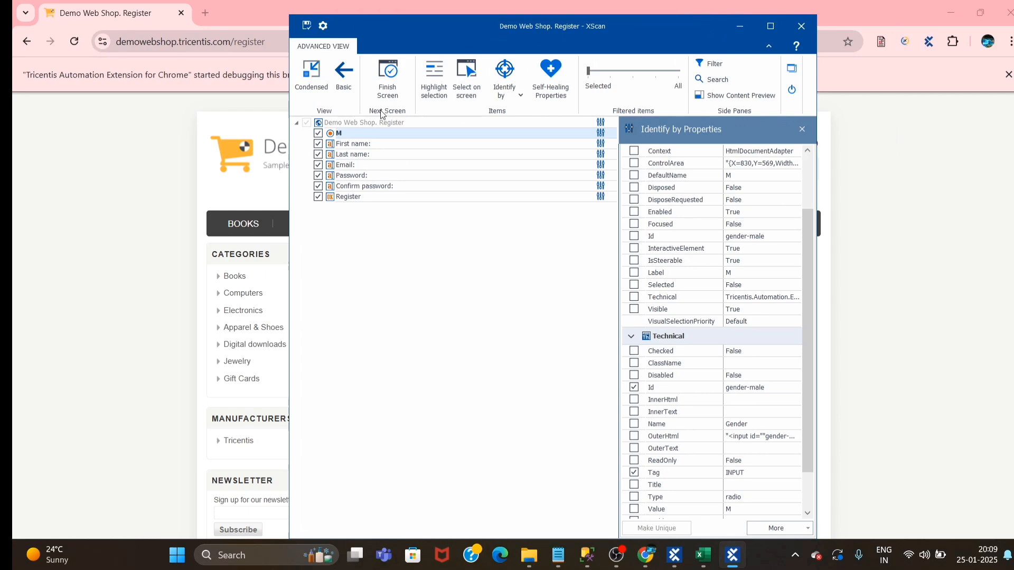
{"action": "left_click", "coordinate": [361, 133]}
{"action": "left_click", "coordinate": [738, 412]}
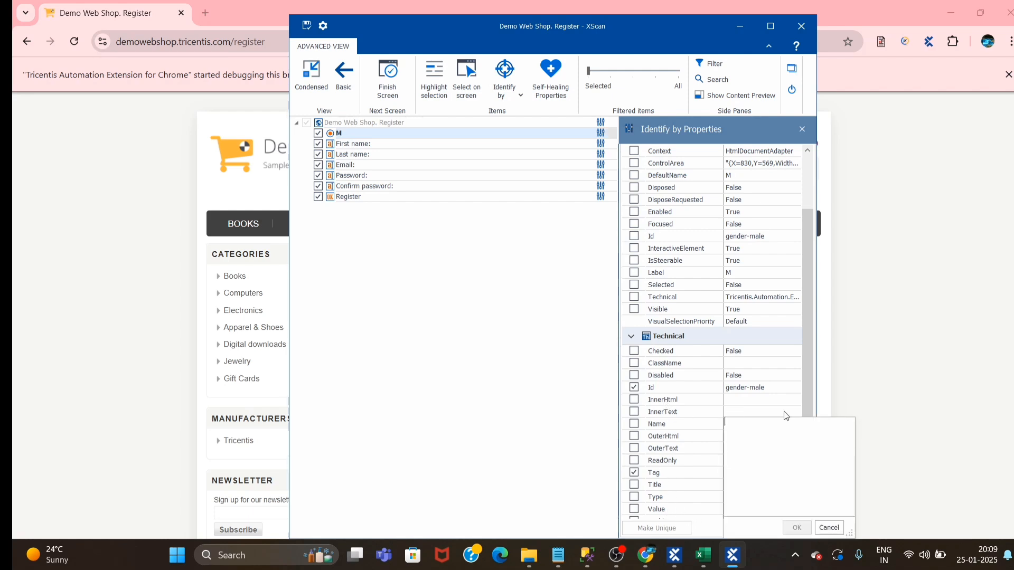
{"action": "left_click", "coordinate": [787, 390]}
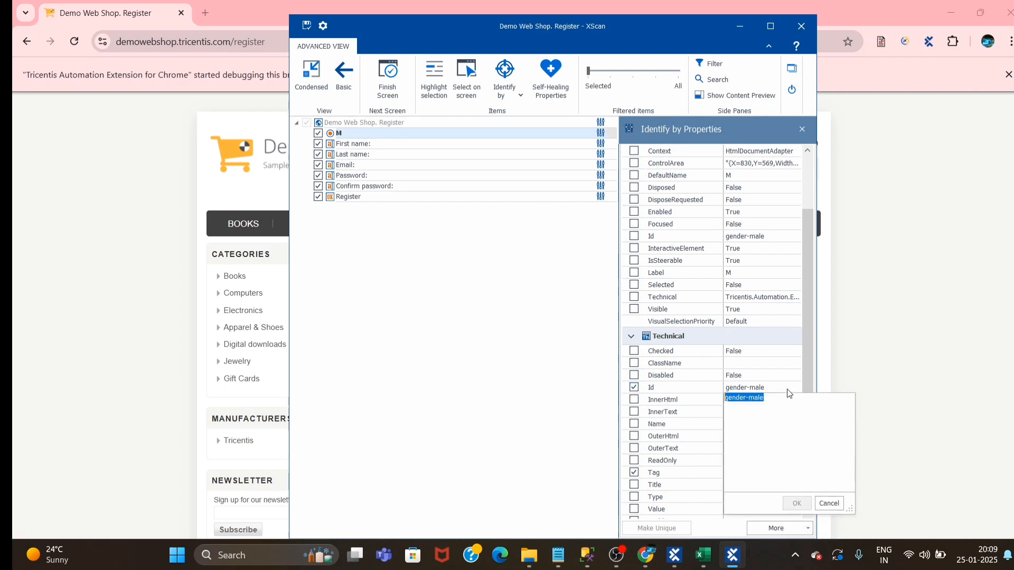
{"action": "left_click", "coordinate": [795, 388]}
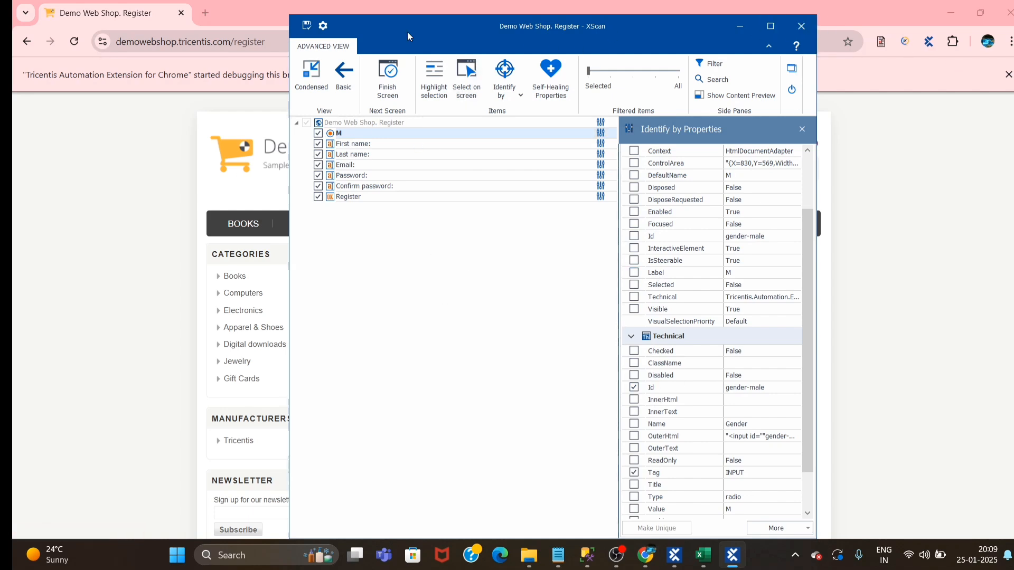
{"action": "left_click", "coordinate": [800, 29]}
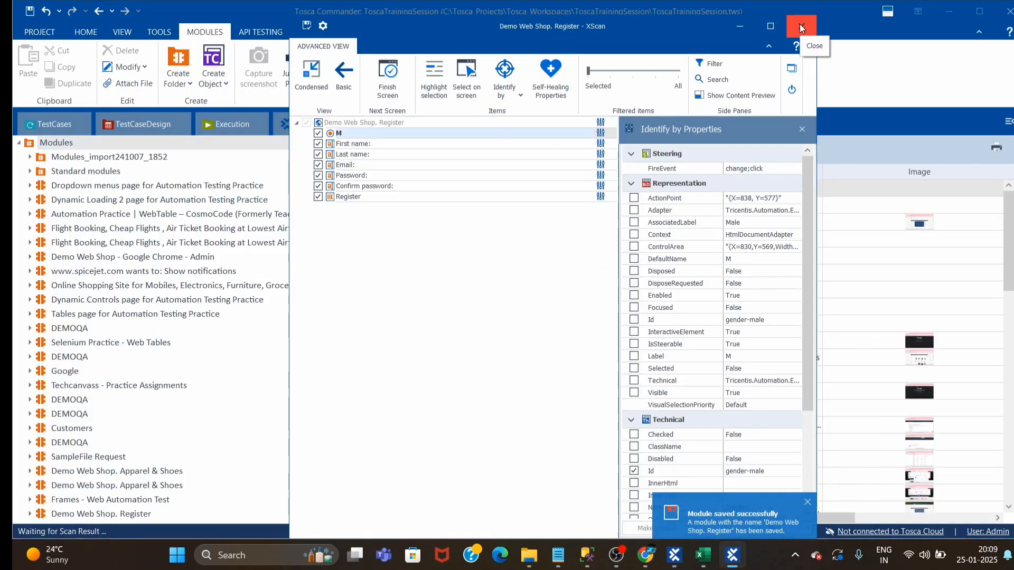
{"action": "left_click", "coordinate": [799, 24]}
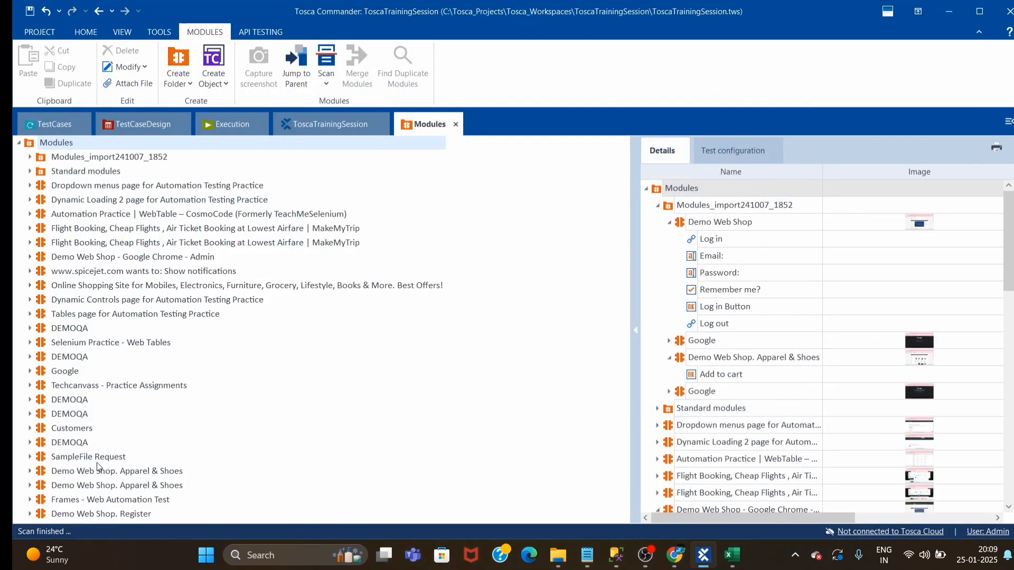
Create a test case from the new Demo Web Shop Register module inside the "Get Test Data rom Excel" folder
{"action": "left_click", "coordinate": [45, 516]}
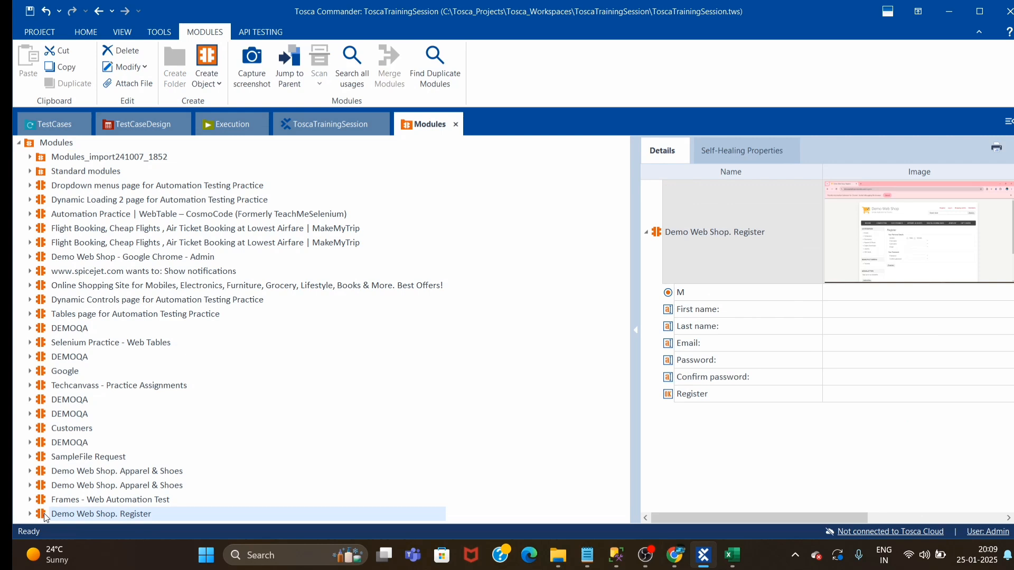
{"action": "left_click_drag", "start_coordinate": [45, 516], "coordinate": [106, 471]}
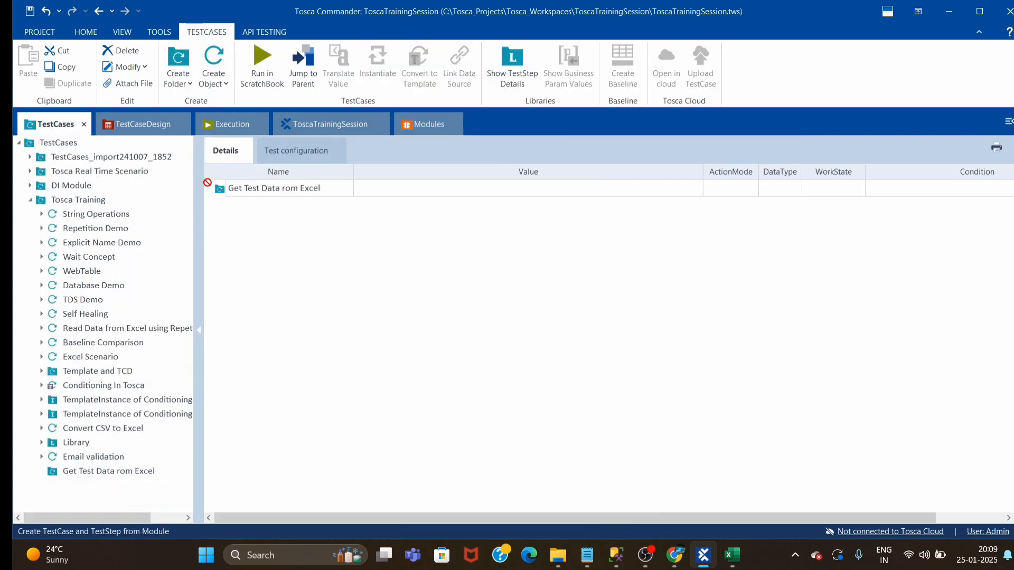
{"action": "left_click_drag", "start_coordinate": [207, 182], "coordinate": [232, 189]}
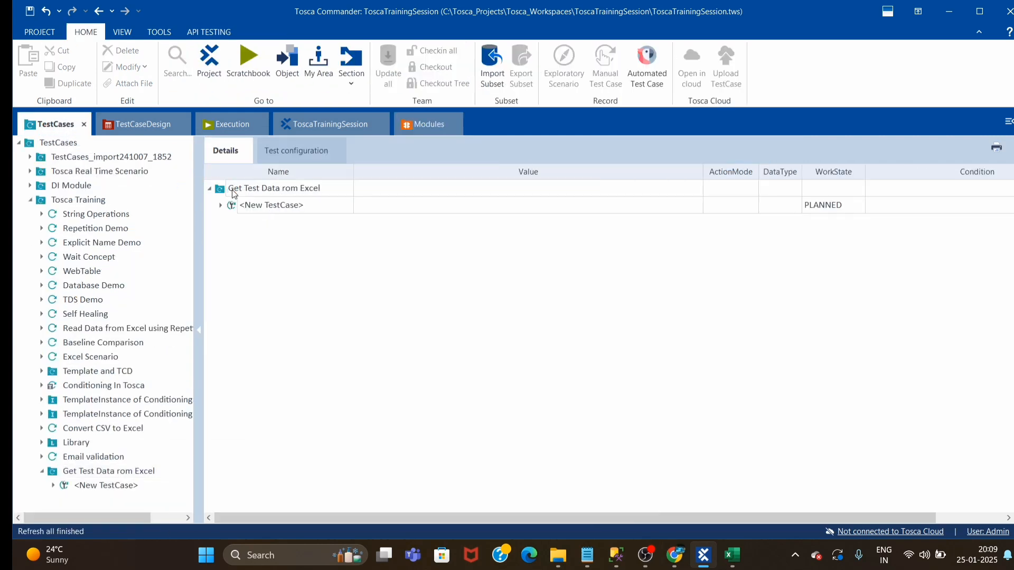
Rename the new test case as "Get Test Data rom Excel", reusing its parent folder's name
{"action": "left_click", "coordinate": [279, 207]}
{"action": "left_click", "coordinate": [337, 186]}
{"action": "left_click", "coordinate": [332, 186]}
{"action": "key", "text": "ctrl+c"}
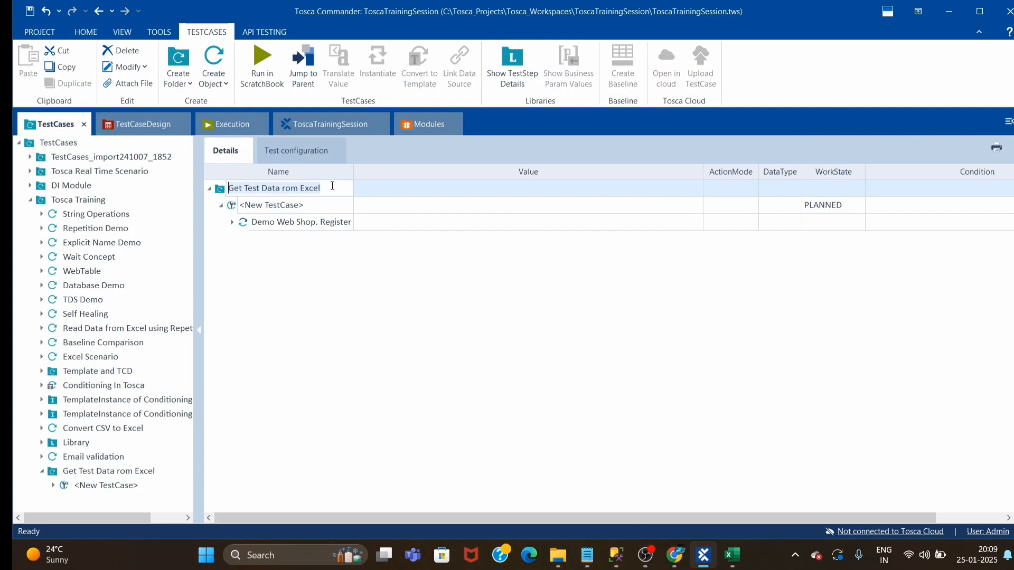
{"action": "left_click", "coordinate": [299, 207]}
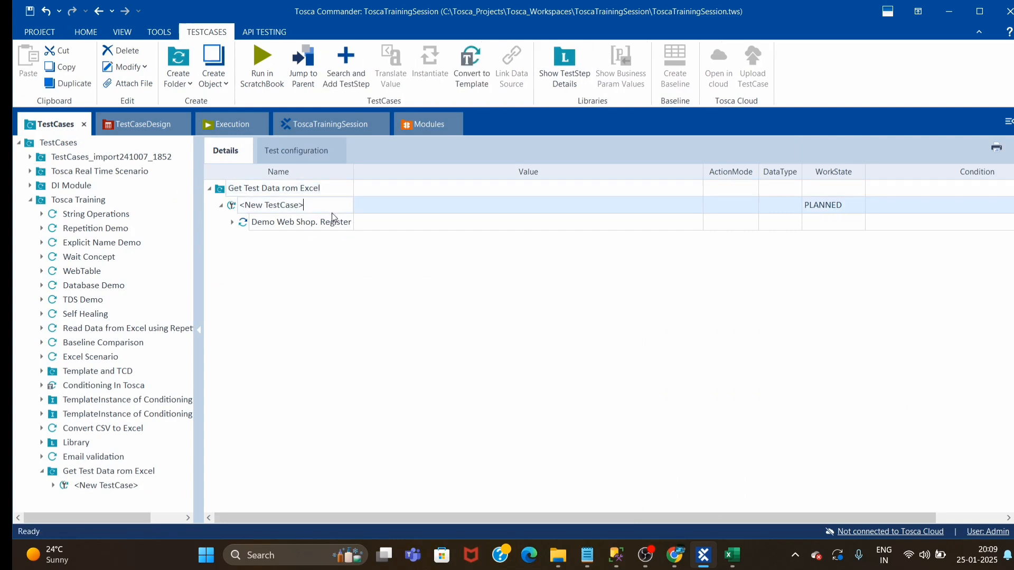
{"action": "key", "text": "ctrl+a"}
{"action": "key", "text": "ctrl+v"}
{"action": "left_click", "coordinate": [346, 294]}
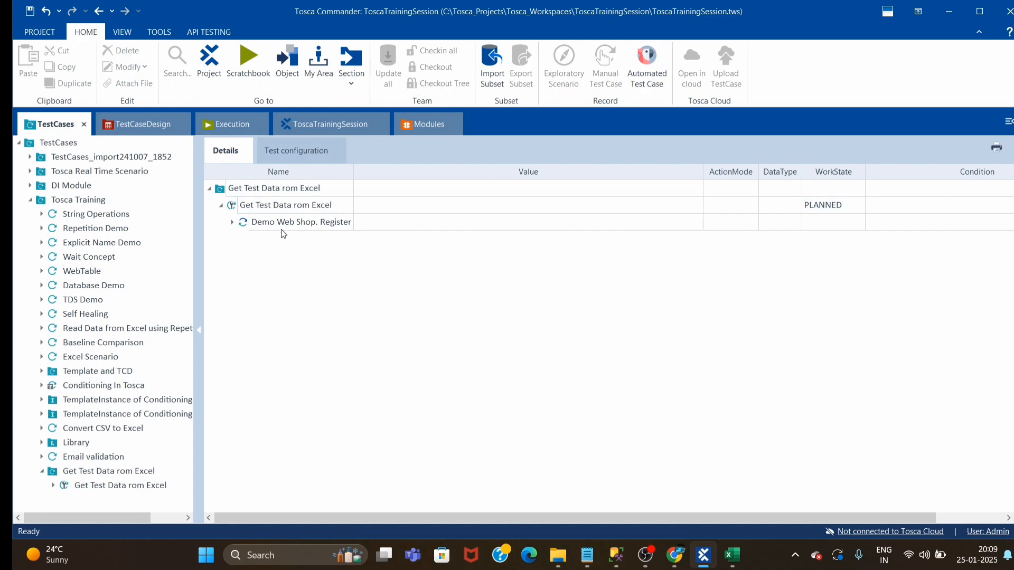
Look over the Register test step's fields and convert the "Get Test Data rom Excel" test case to a template
{"action": "left_click", "coordinate": [233, 223]}
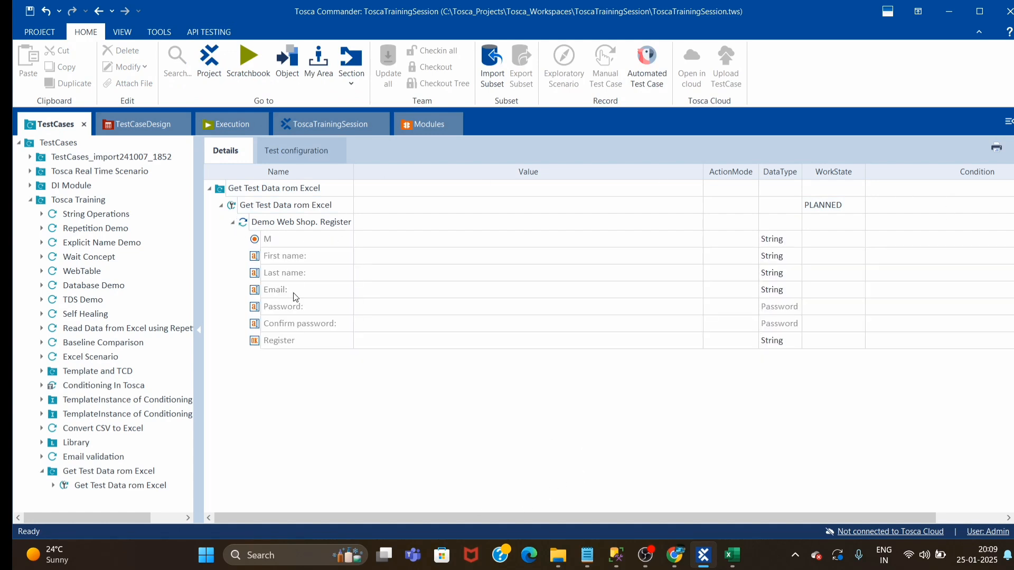
{"action": "left_click", "coordinate": [231, 222]}
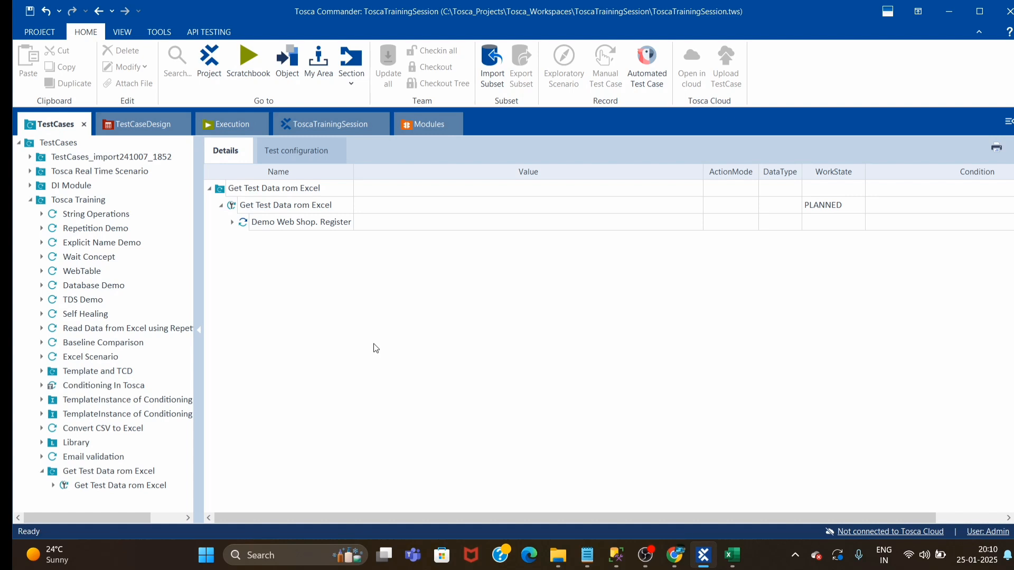
{"action": "left_click", "coordinate": [258, 205]}
{"action": "right_click", "coordinate": [236, 210]}
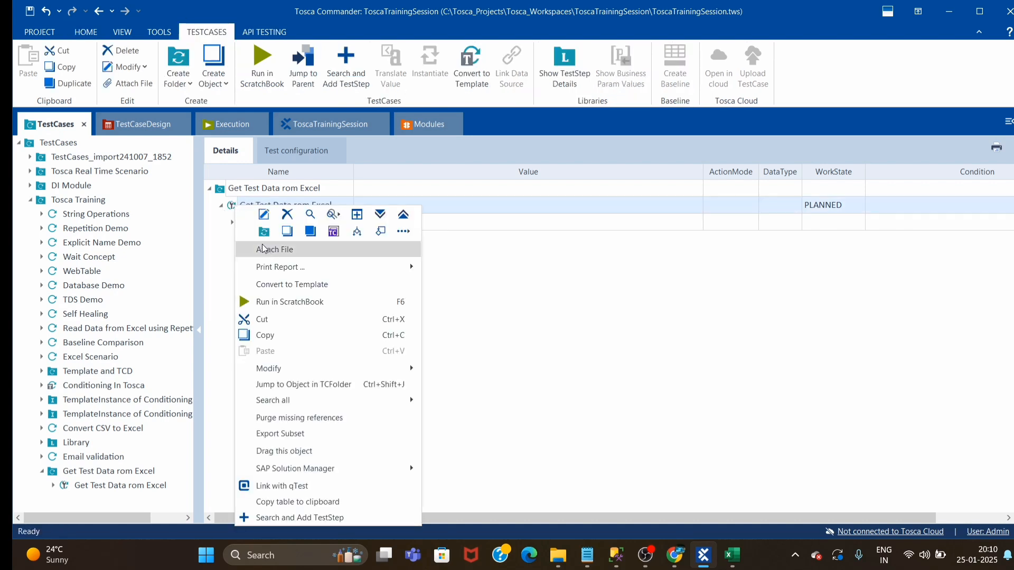
{"action": "left_click", "coordinate": [303, 285]}
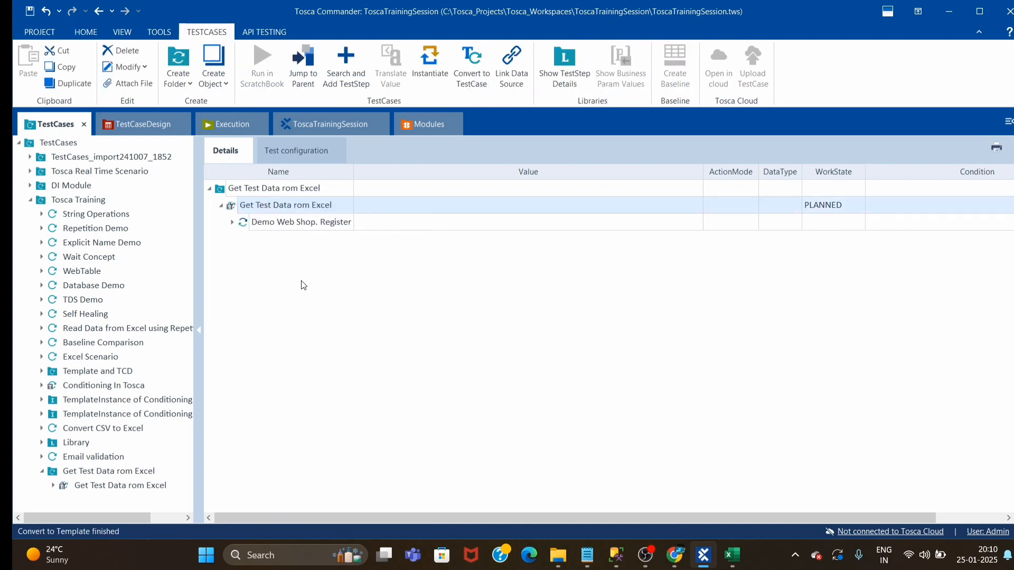
Set the Register button's value to Click in the template's Demo Web Shop Register test step
{"action": "left_click", "coordinate": [232, 222]}
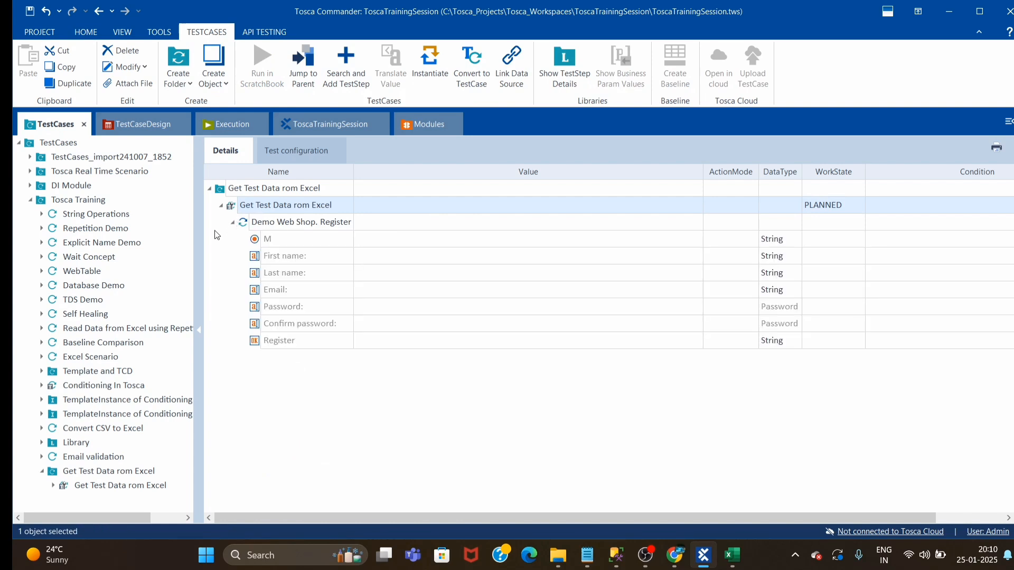
{"action": "left_click", "coordinate": [446, 417]}
{"action": "left_click", "coordinate": [591, 347]}
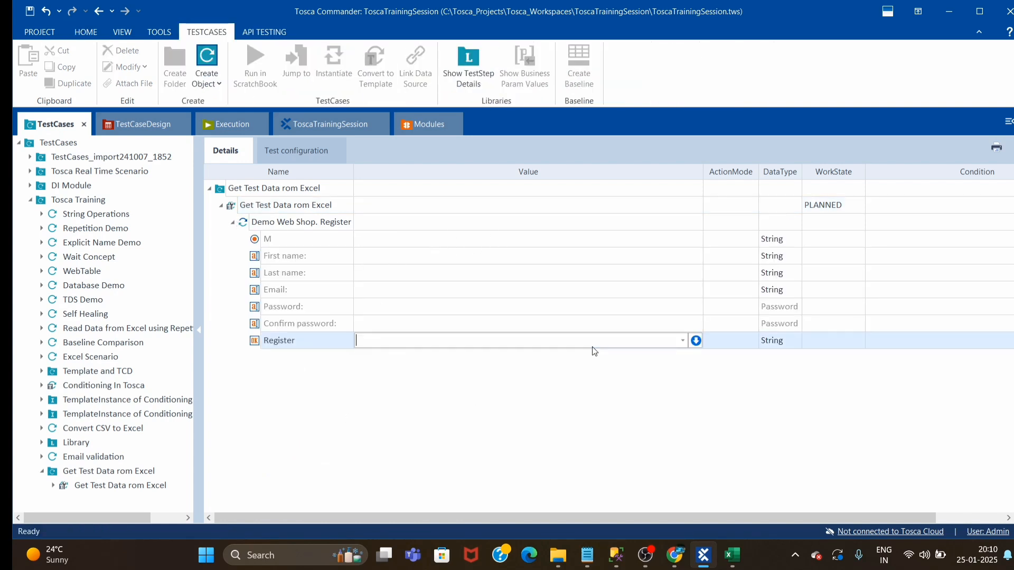
{"action": "left_click", "coordinate": [683, 340]}
{"action": "left_click", "coordinate": [368, 357]}
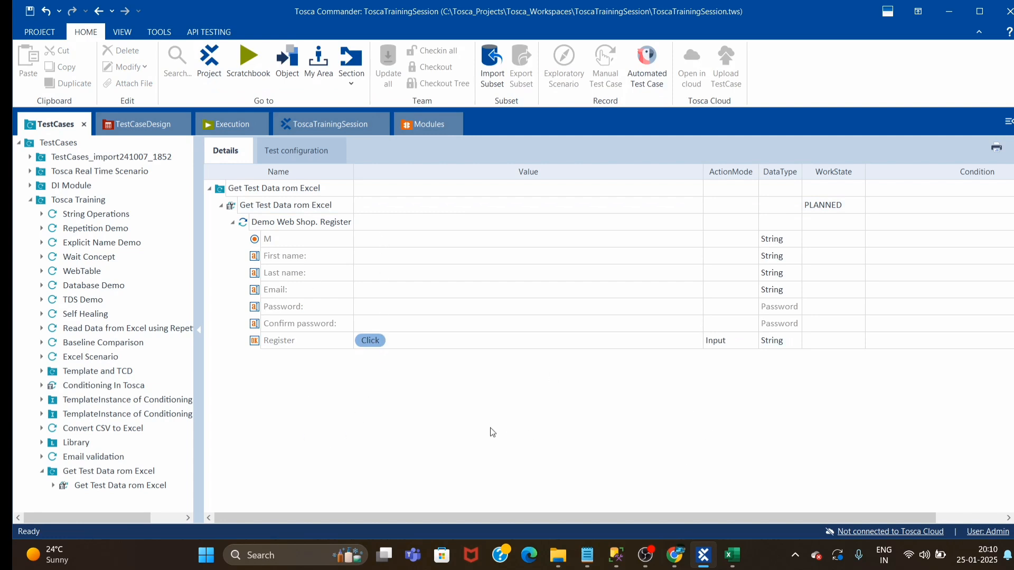
Link the template's SchemaPath property to worksheet Sheet1 of D:\Data\Example.xls using the Excel DataSource Wizard
{"action": "left_click", "coordinate": [241, 210]}
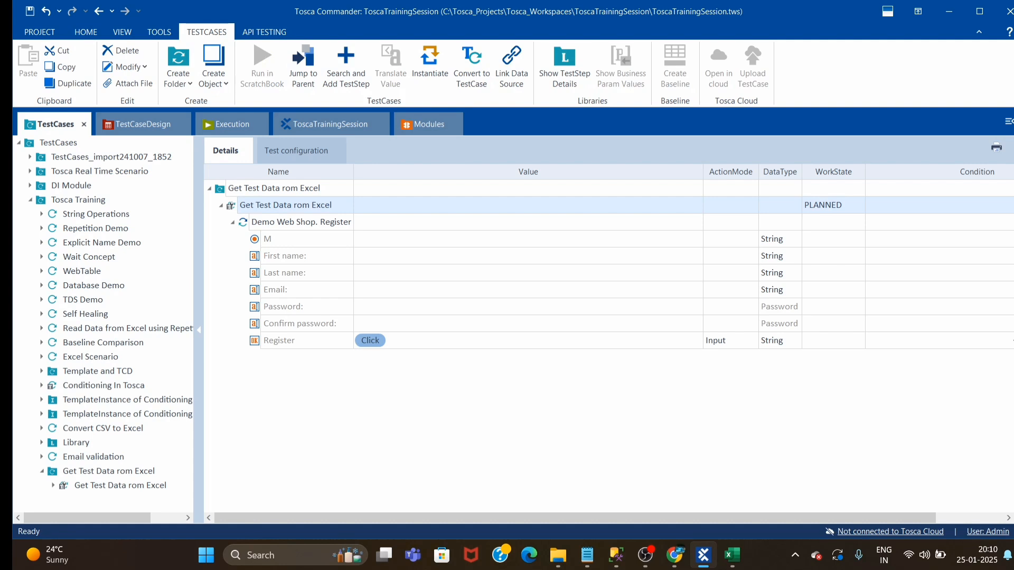
{"action": "left_click", "coordinate": [1013, 332]}
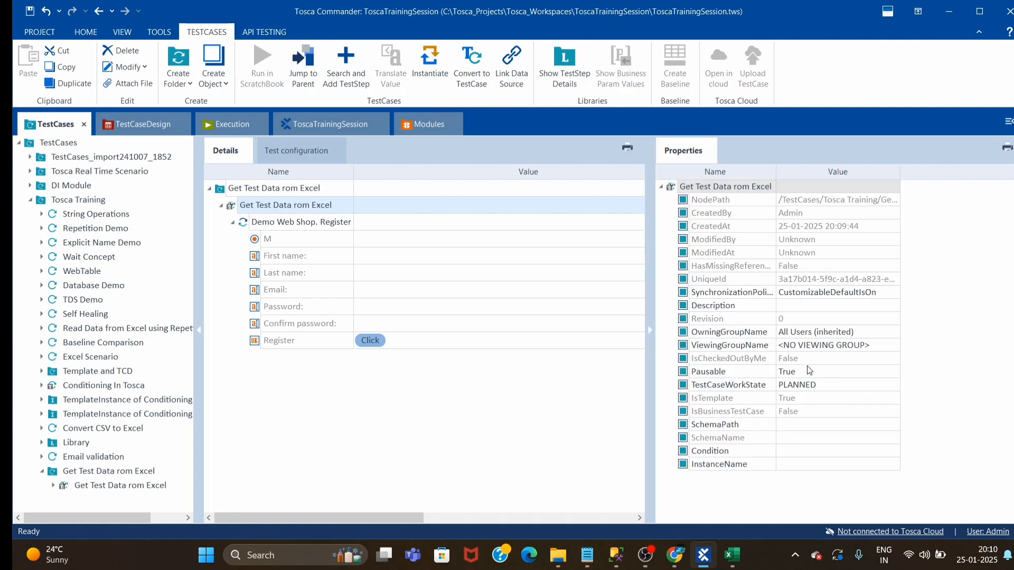
{"action": "left_click", "coordinate": [814, 428]}
{"action": "left_click", "coordinate": [892, 424]}
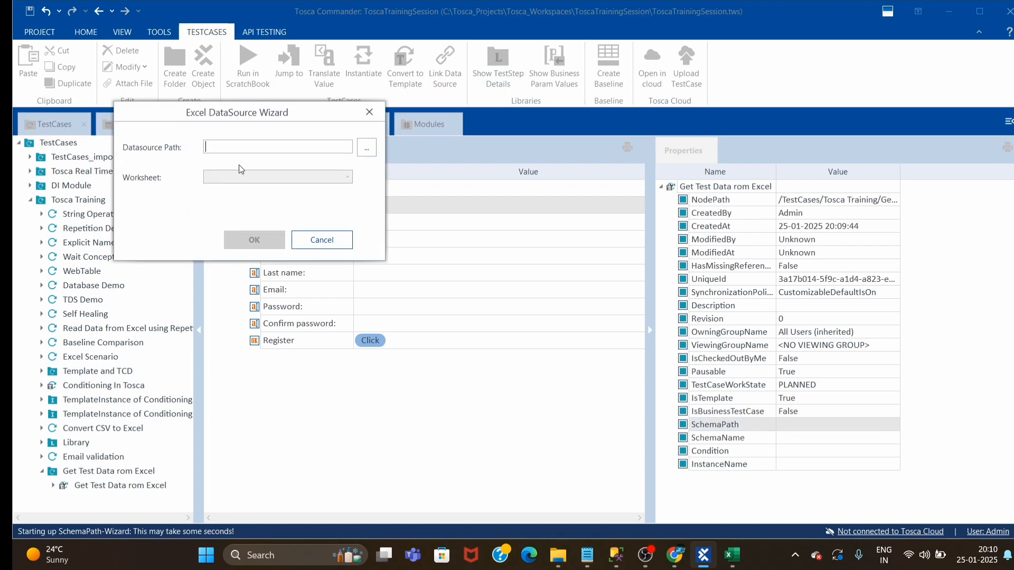
{"action": "left_click", "coordinate": [365, 149]}
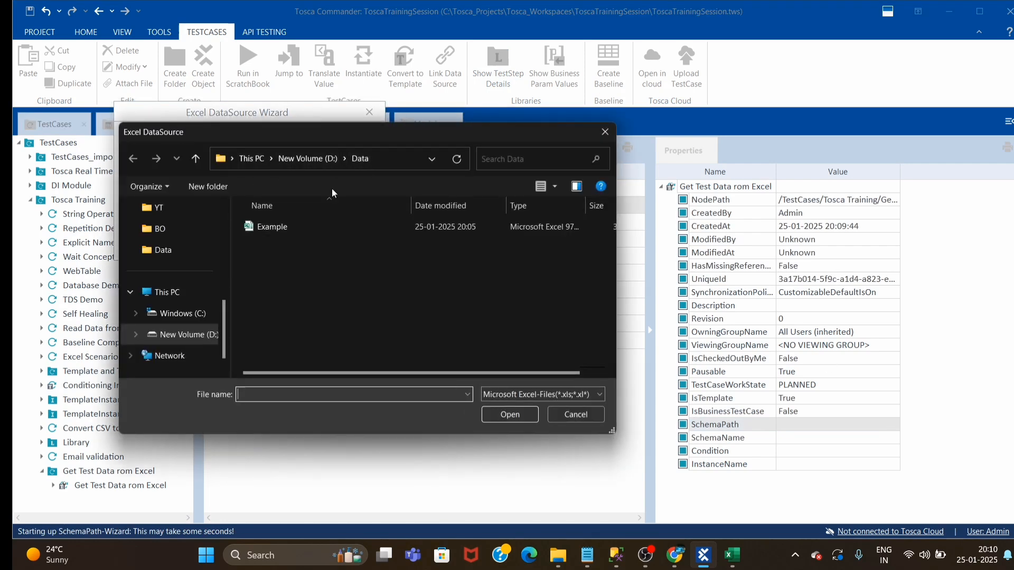
{"action": "left_click", "coordinate": [264, 226]}
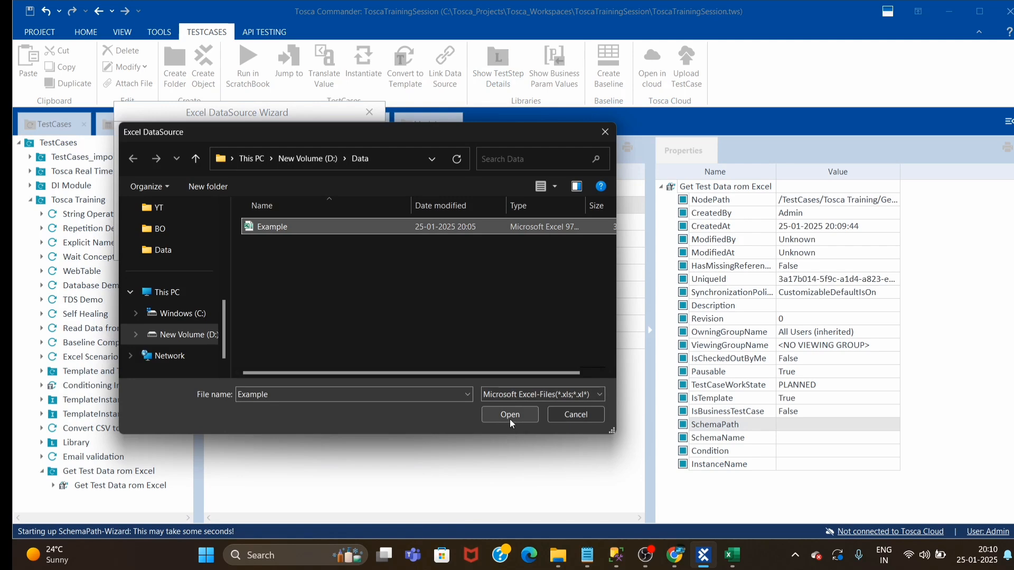
{"action": "left_click", "coordinate": [509, 419]}
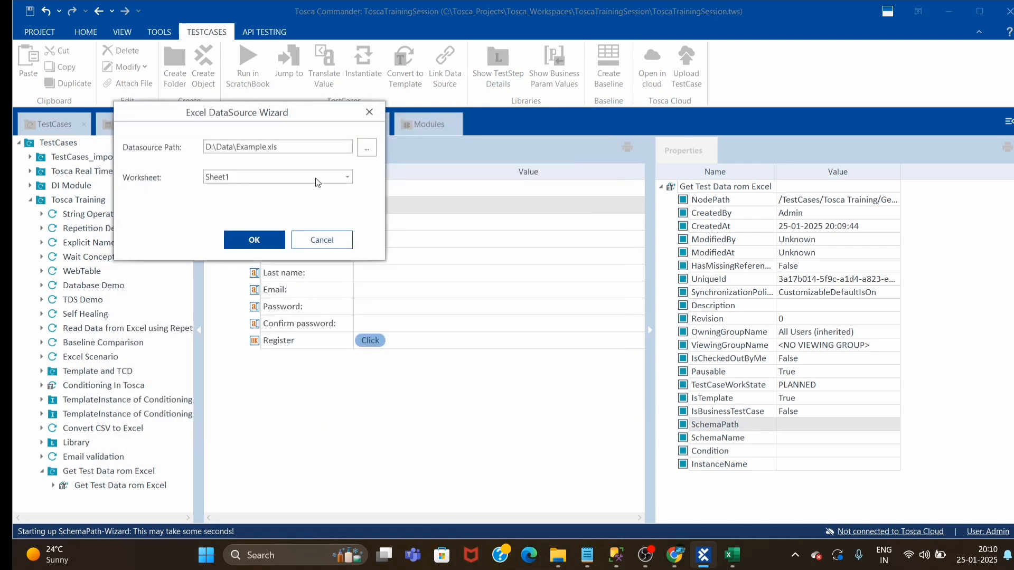
{"action": "left_click", "coordinate": [349, 178]}
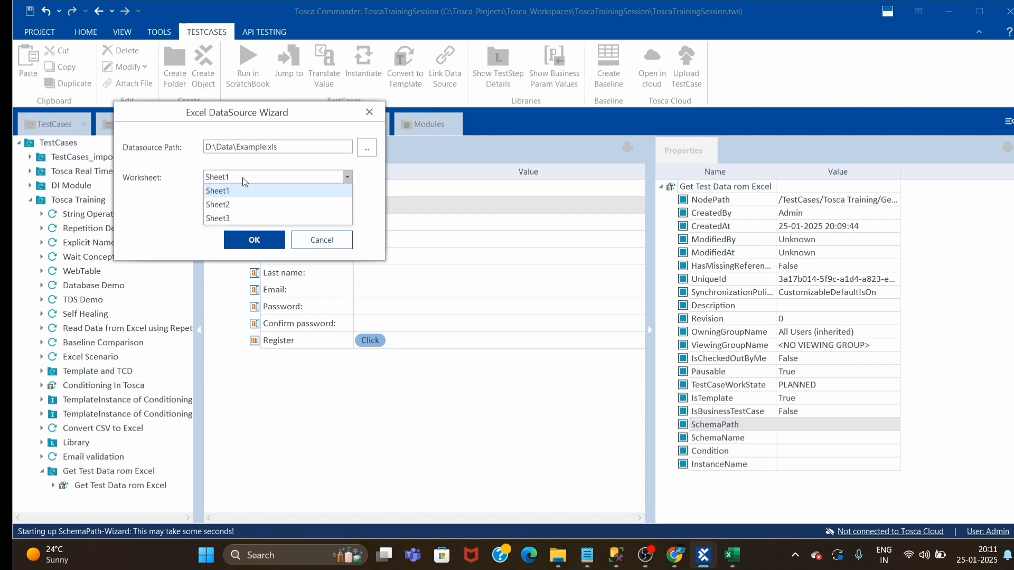
{"action": "left_click", "coordinate": [232, 191]}
{"action": "left_click", "coordinate": [257, 240]}
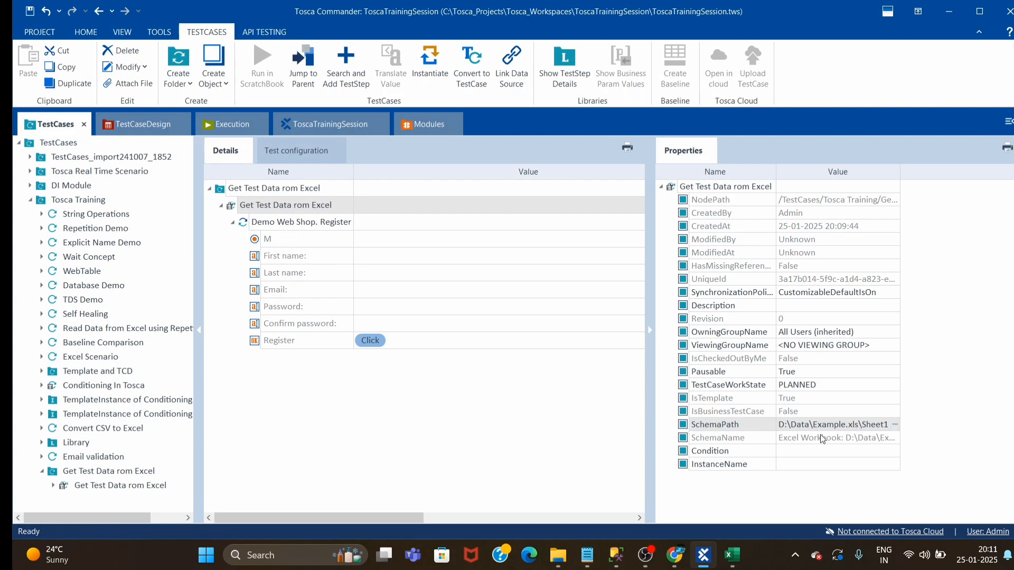
{"action": "left_click", "coordinate": [385, 433]}
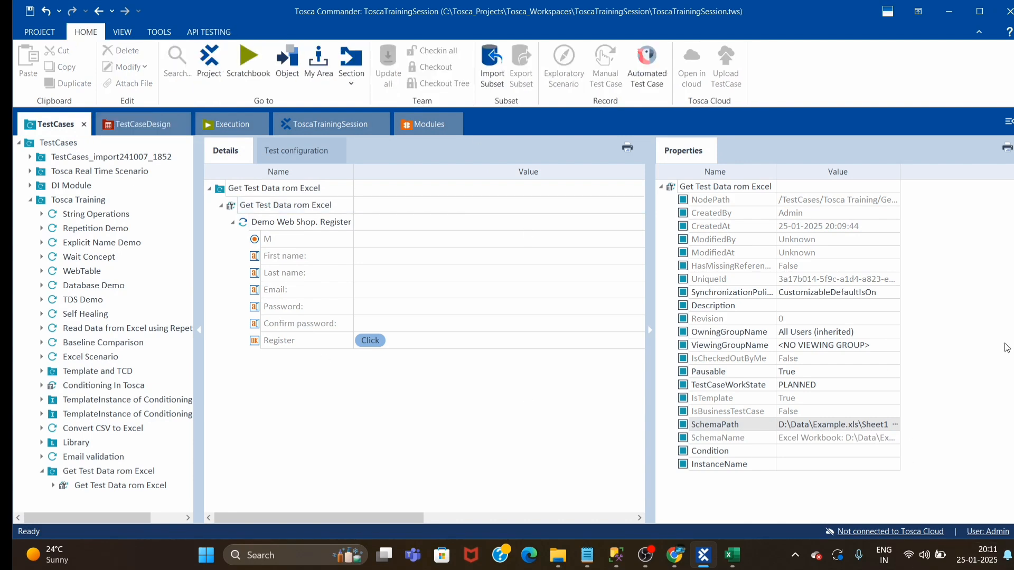
Set the M radio button's value to {Click} in the template's Demo Web Shop Register test step
{"action": "left_click", "coordinate": [395, 239]}
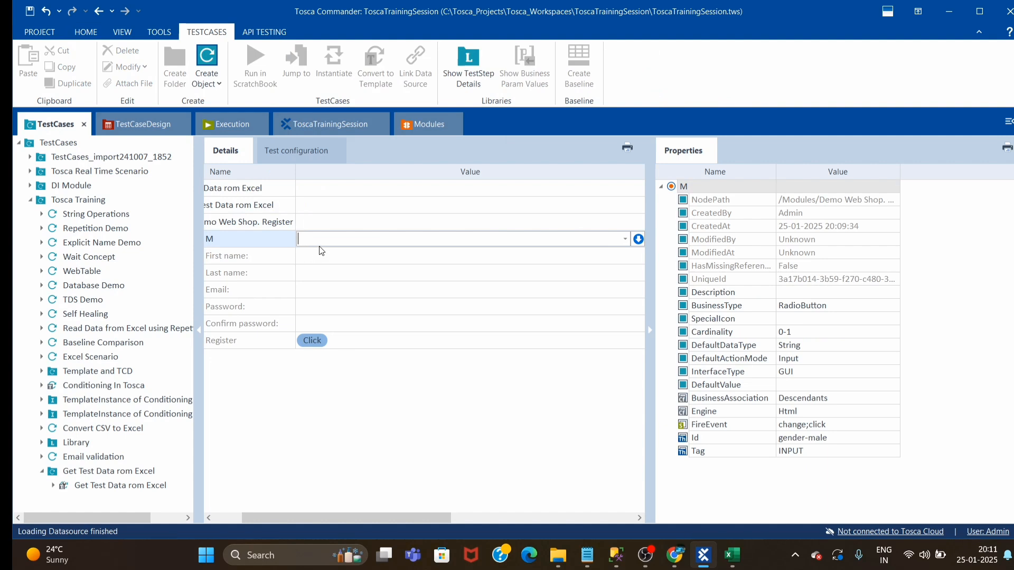
{"action": "left_click", "coordinate": [626, 239]}
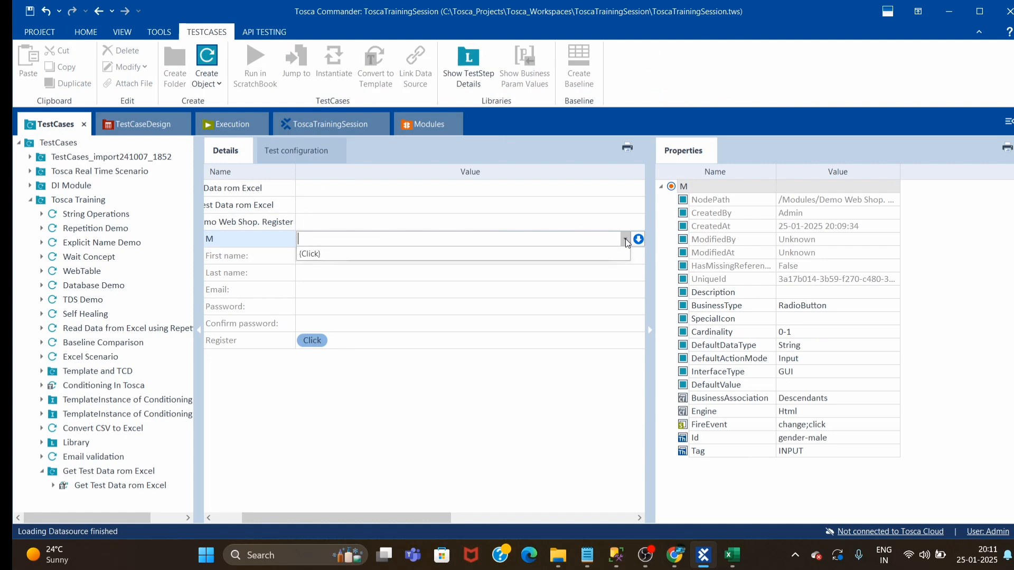
{"action": "left_click", "coordinate": [307, 261]}
Collapse the Properties pane so the Register test step's value, ActionMode and DataType columns have more room
{"action": "left_click", "coordinate": [364, 258]}
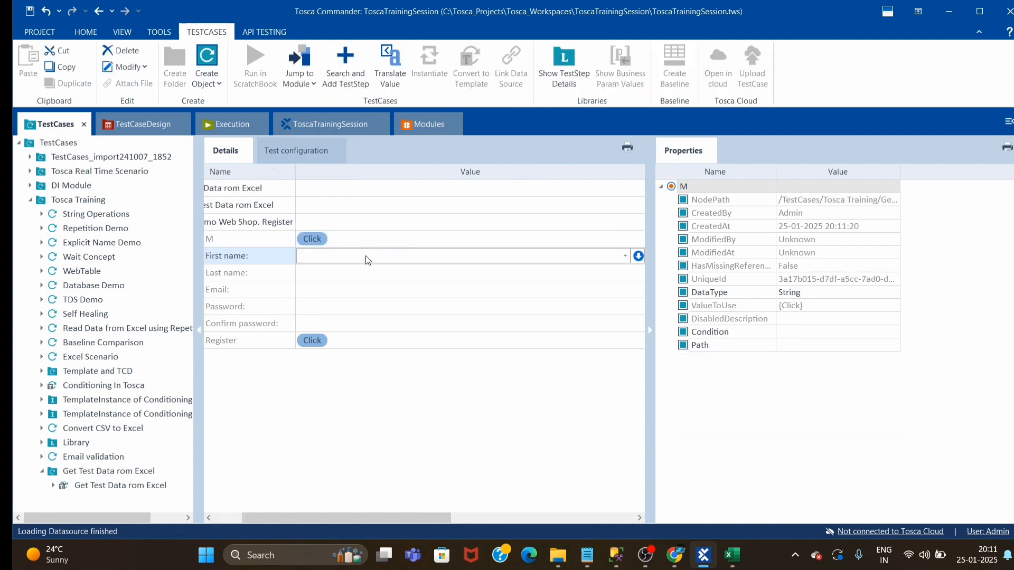
{"action": "left_click_drag", "start_coordinate": [324, 518], "coordinate": [294, 518]}
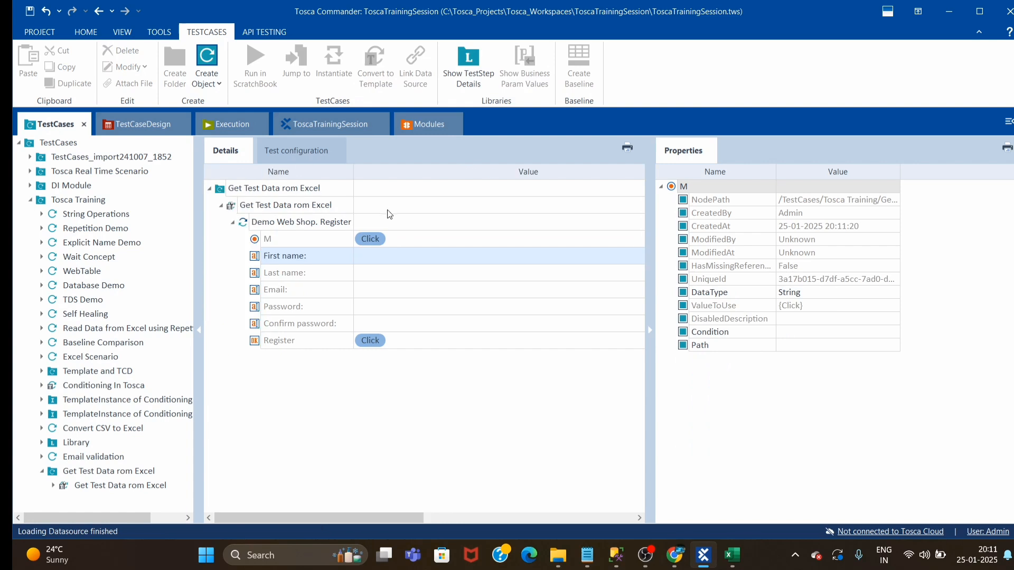
{"action": "left_click", "coordinate": [387, 256]}
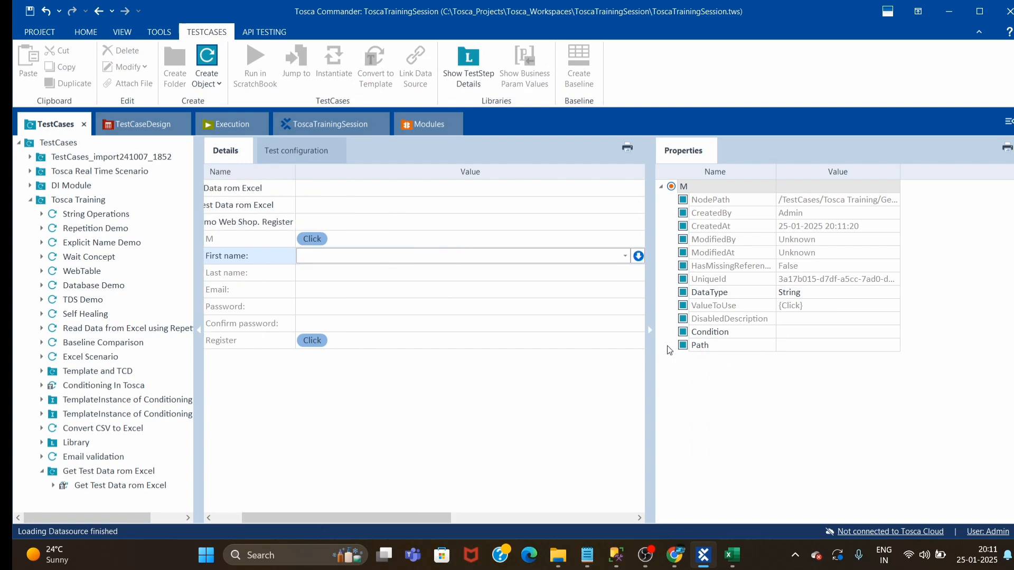
{"action": "left_click", "coordinate": [641, 329]}
{"action": "left_click", "coordinate": [649, 330]}
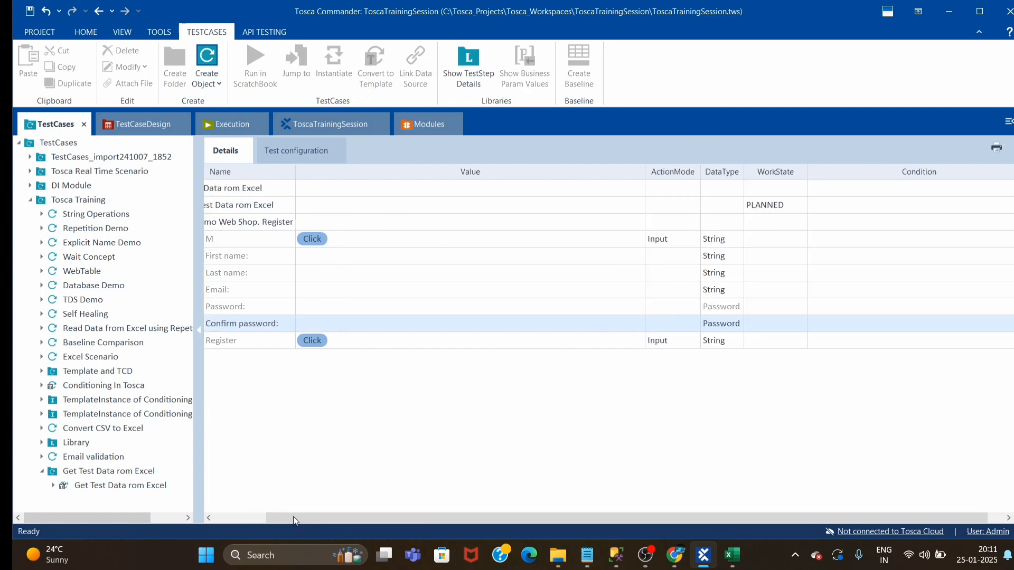
{"action": "left_click_drag", "start_coordinate": [293, 517], "coordinate": [233, 515]}
Set the First name field's value to the Excel reference {XL[First Name]}
{"action": "left_click", "coordinate": [491, 256]}
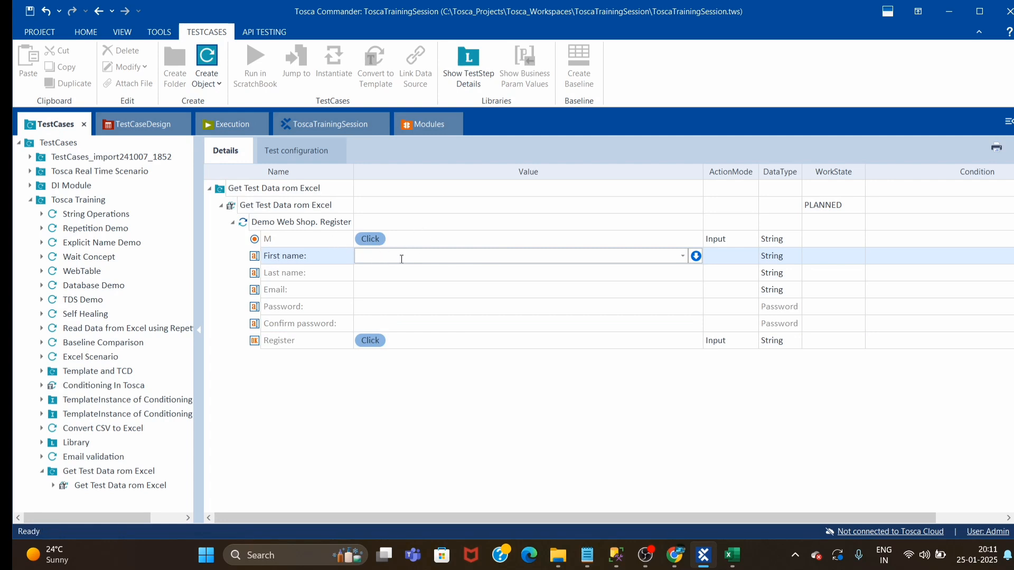
{"action": "type", "text": "{Click}"}
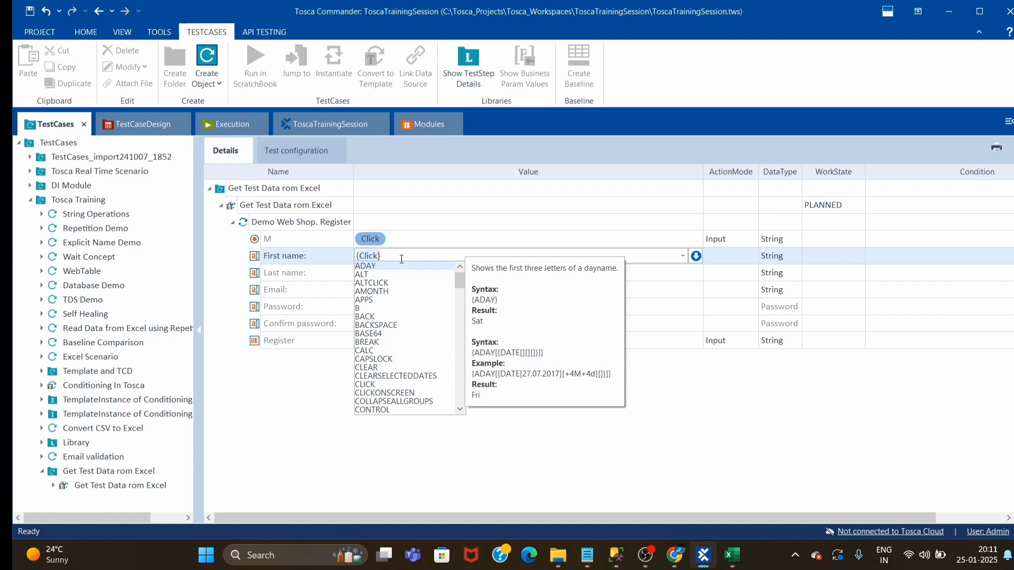
{"action": "key", "text": "BackSpace"}
{"action": "key", "text": "BackSpace"}
{"action": "key", "text": "BackSpace"}
{"action": "key", "text": "BackSpace"}
{"action": "key", "text": "BackSpace"}
{"action": "key", "text": "BackSpace"}
{"action": "type", "text": "XL"}
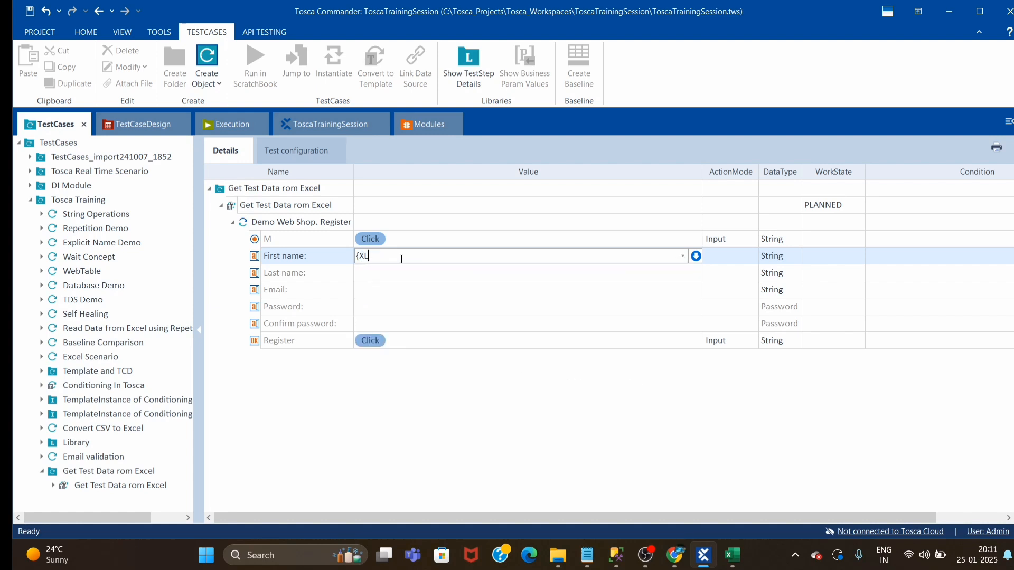
{"action": "type", "text": "["}
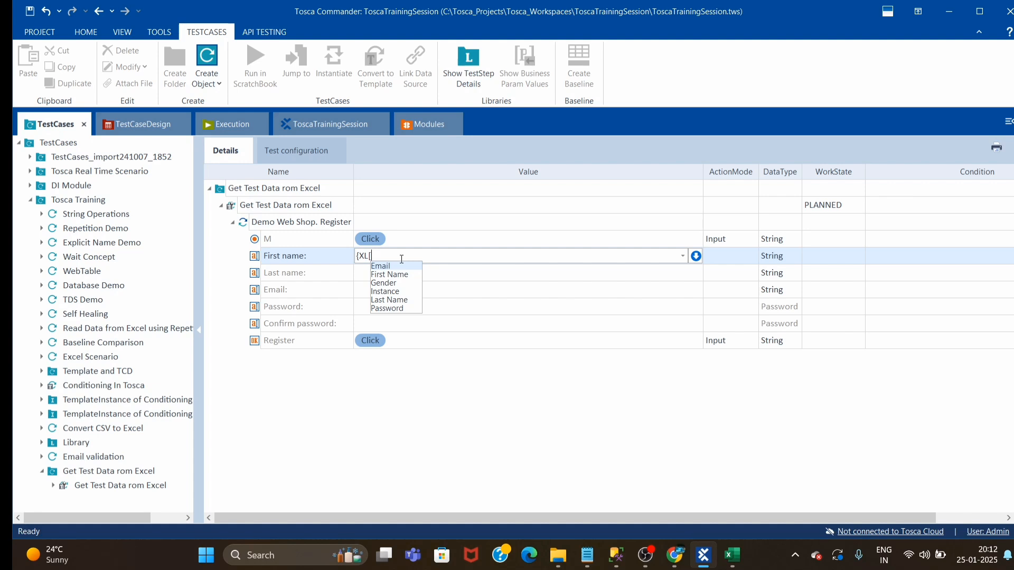
{"action": "key", "text": "Down"}
{"action": "key", "text": "Up"}
{"action": "key", "text": "Down"}
{"action": "key", "text": "Return"}
{"action": "type", "text": "}"}
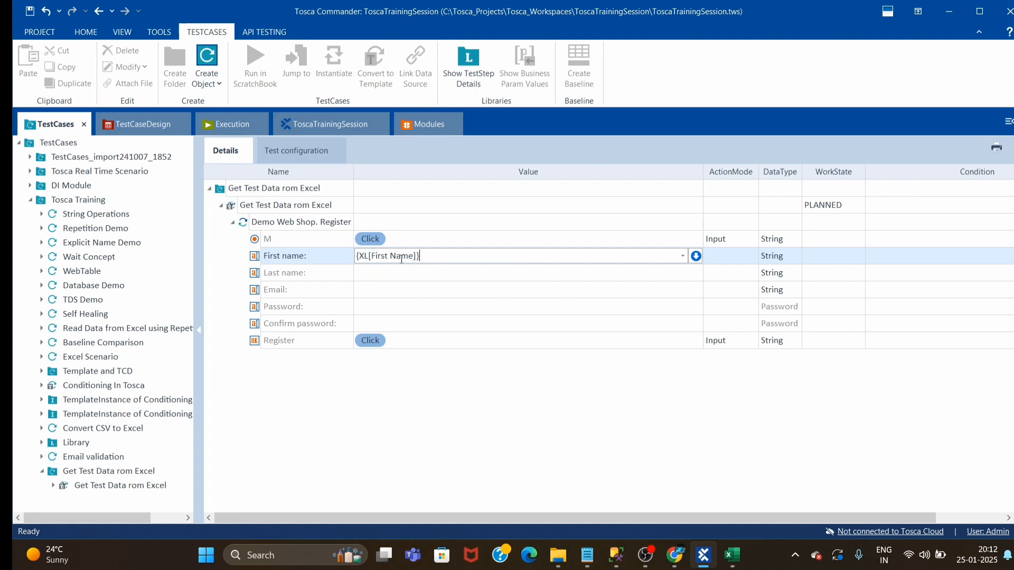
Set the Last name field's value to the Excel reference {XL[Last Name]}
{"action": "left_click", "coordinate": [387, 273]}
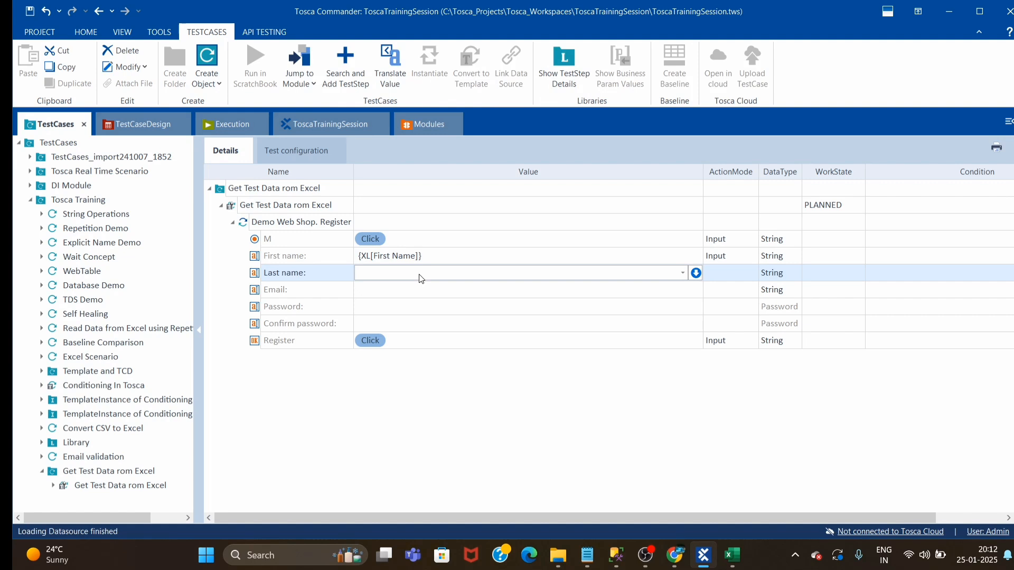
{"action": "left_click", "coordinate": [420, 274]}
{"action": "type", "text": "{XL["}
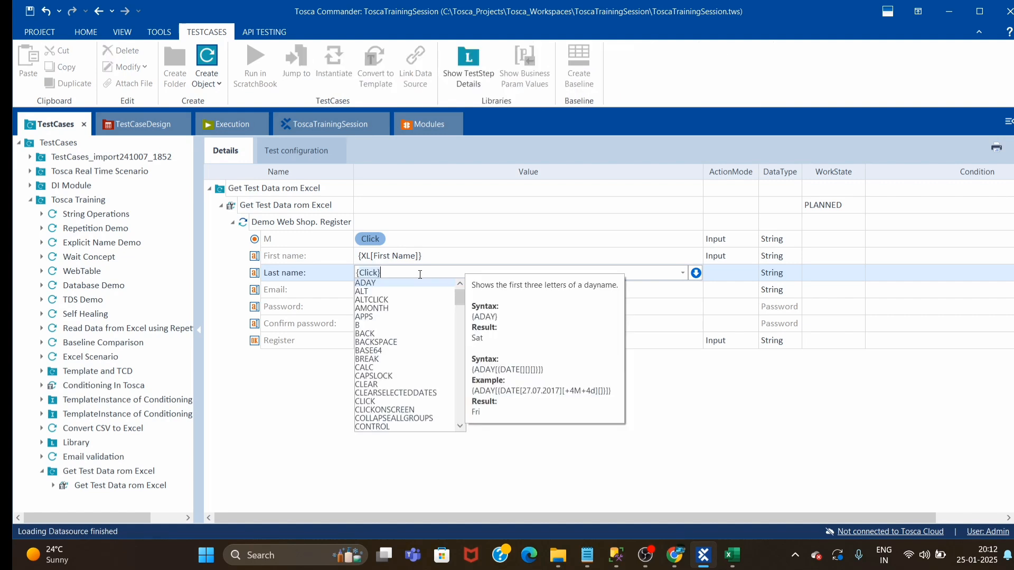
{"action": "key", "text": "Down"}
{"action": "key", "text": "Down"}
{"action": "key", "text": "Down"}
{"action": "key", "text": "Down"}
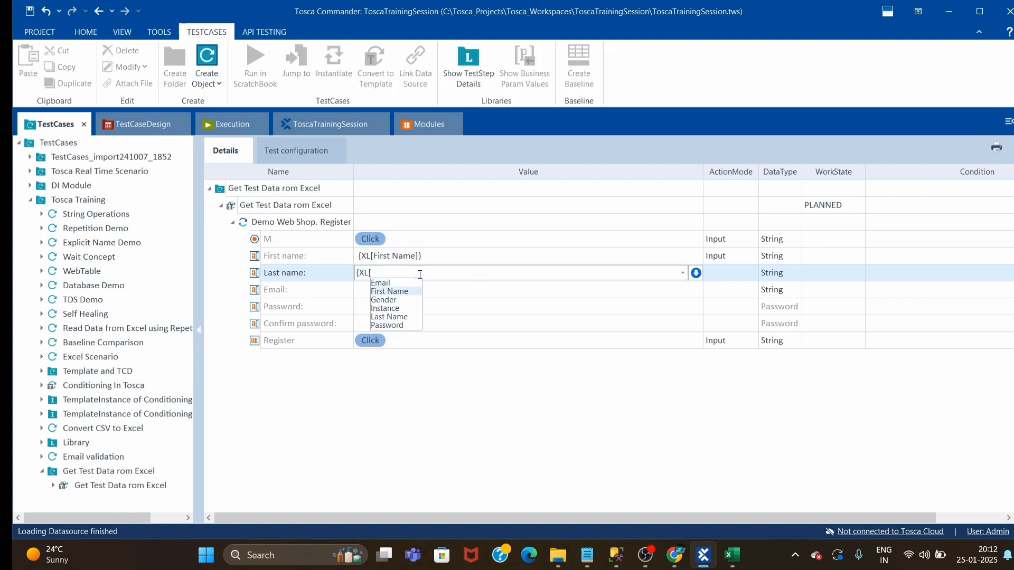
{"action": "key", "text": "Return"}
{"action": "type", "text": "]}"}
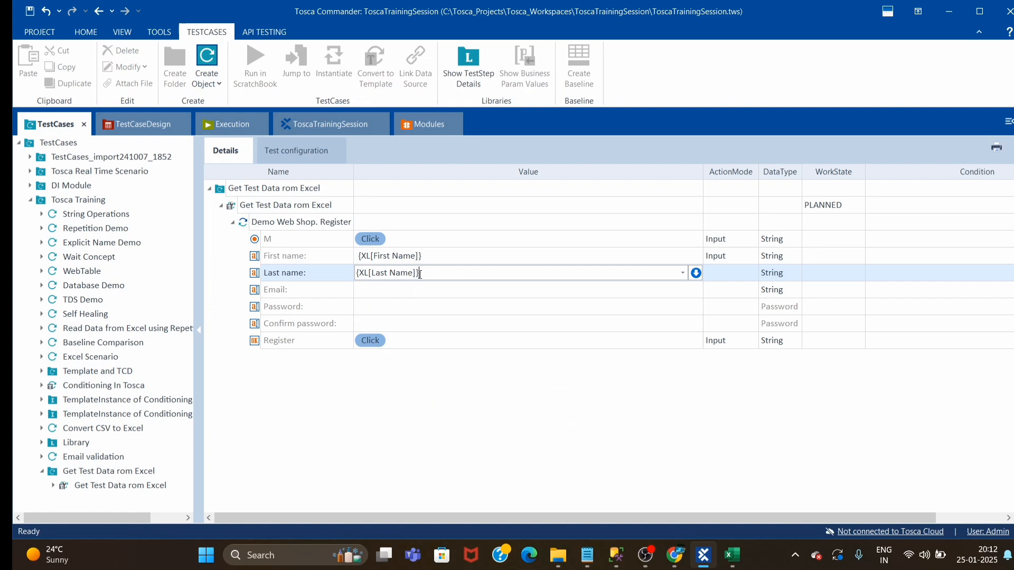
Set the Email field's value to the Excel reference {XL[Email]}
{"action": "left_click", "coordinate": [382, 290]}
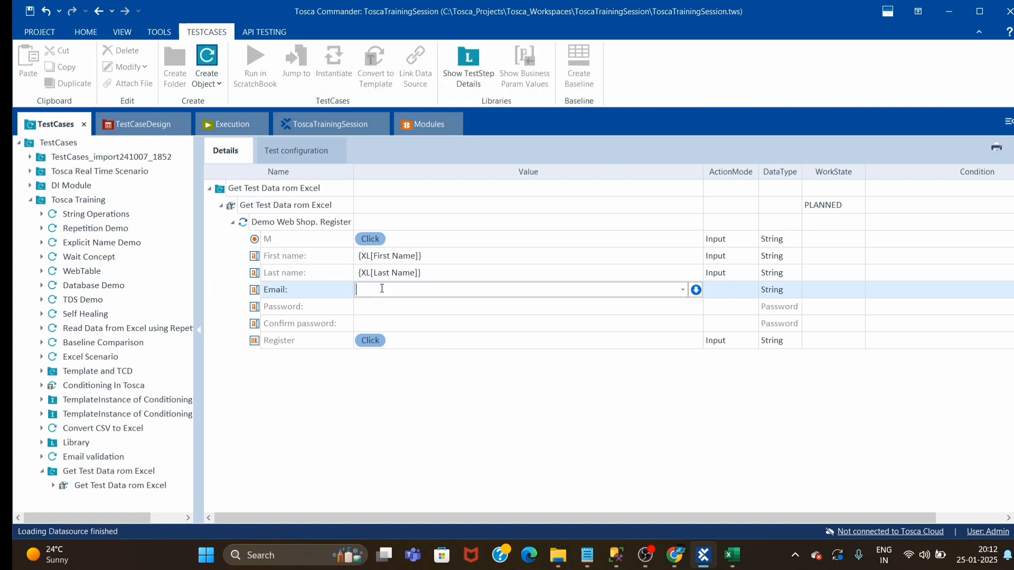
{"action": "type", "text": "{XL["}
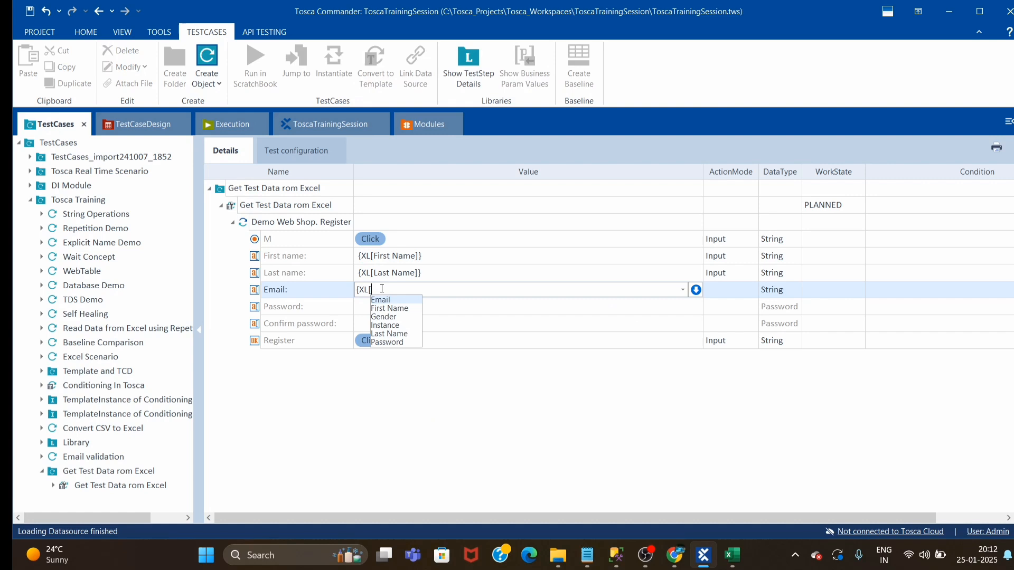
{"action": "key", "text": "Return"}
{"action": "type", "text": "}"}
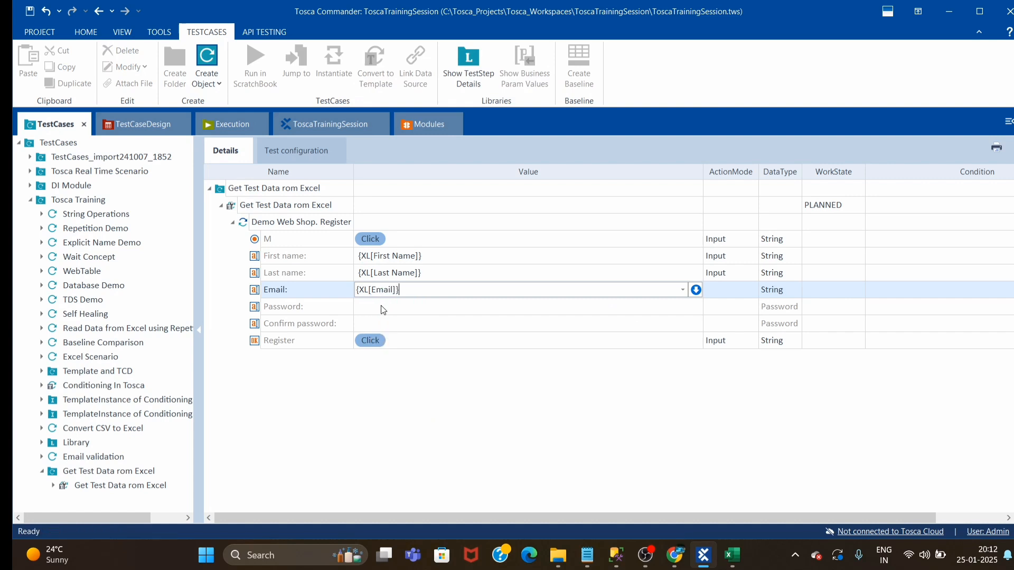
Set the Password field's value to the Excel reference {XL[Password]}
{"action": "left_click", "coordinate": [771, 303]}
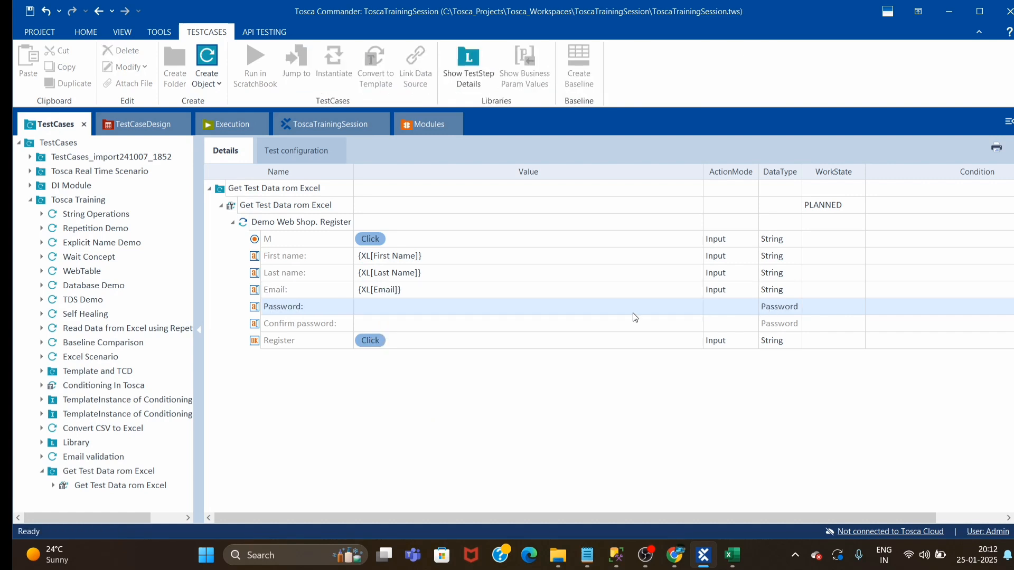
{"action": "left_click", "coordinate": [673, 308]}
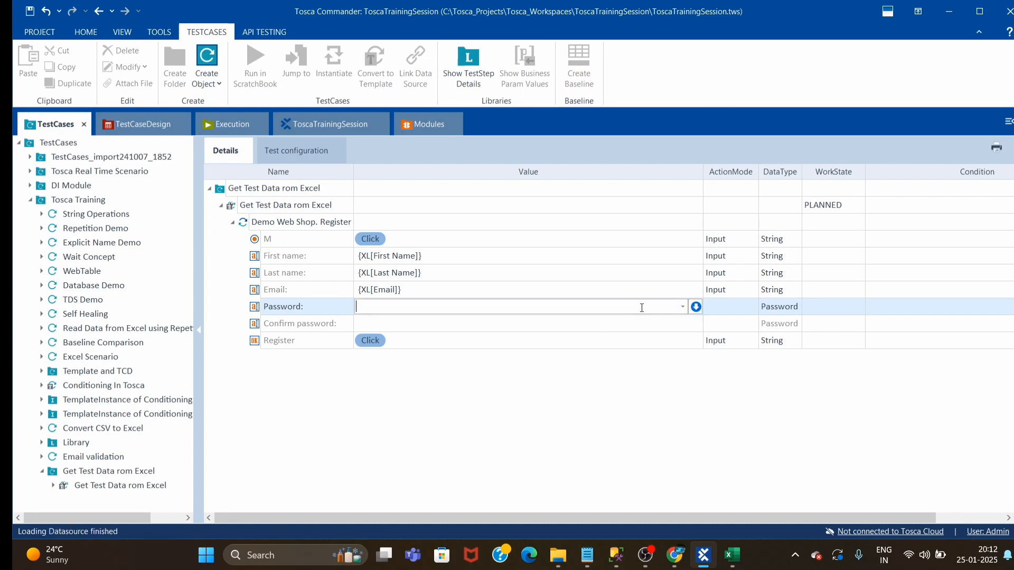
{"action": "type", "text": "{XL["}
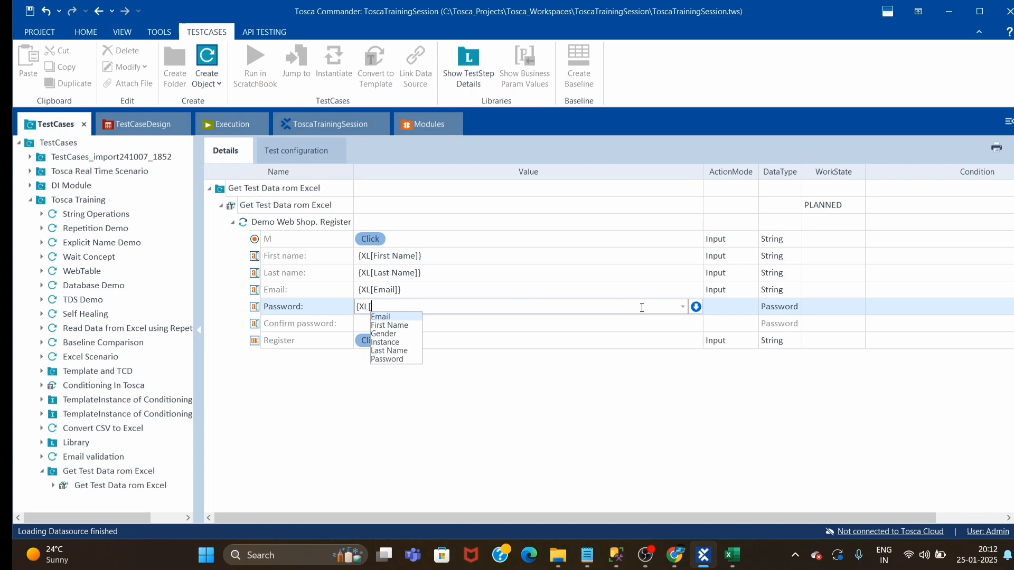
{"action": "key", "text": "Down"}
{"action": "key", "text": "Down"}
{"action": "key", "text": "Down"}
{"action": "key", "text": "Down"}
{"action": "key", "text": "Down"}
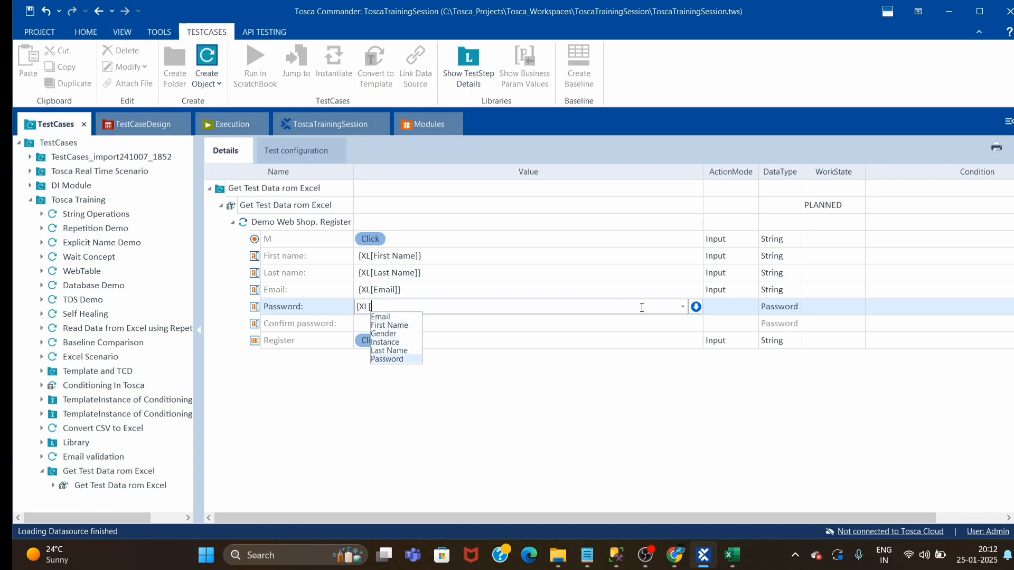
{"action": "key", "text": "Return"}
{"action": "type", "text": "}"}
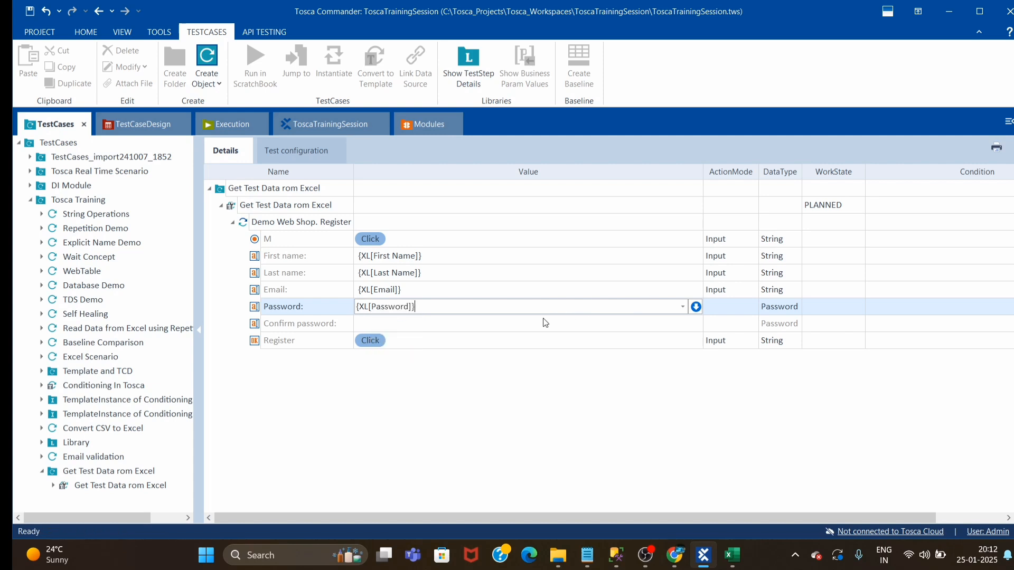
Set the Confirm password field's value to the same Excel reference, {XL[Password]}
{"action": "left_click", "coordinate": [519, 321]}
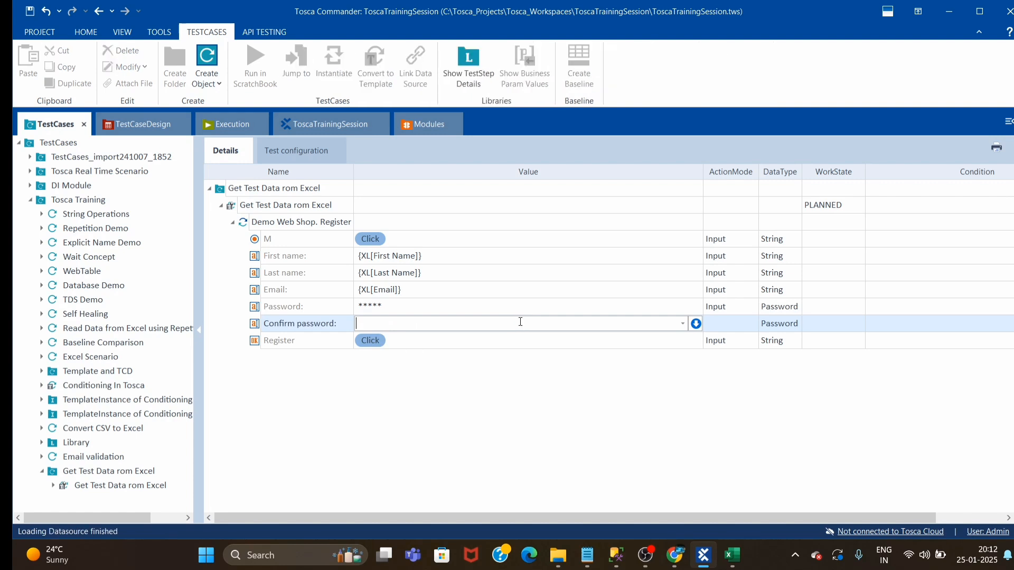
{"action": "type", "text": "{"}
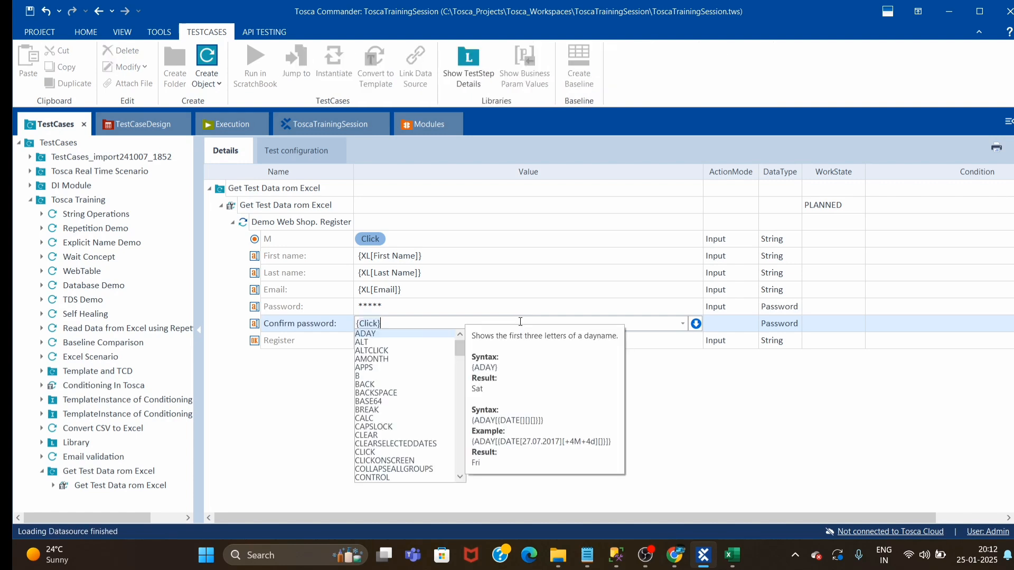
{"action": "type", "text": "XL["}
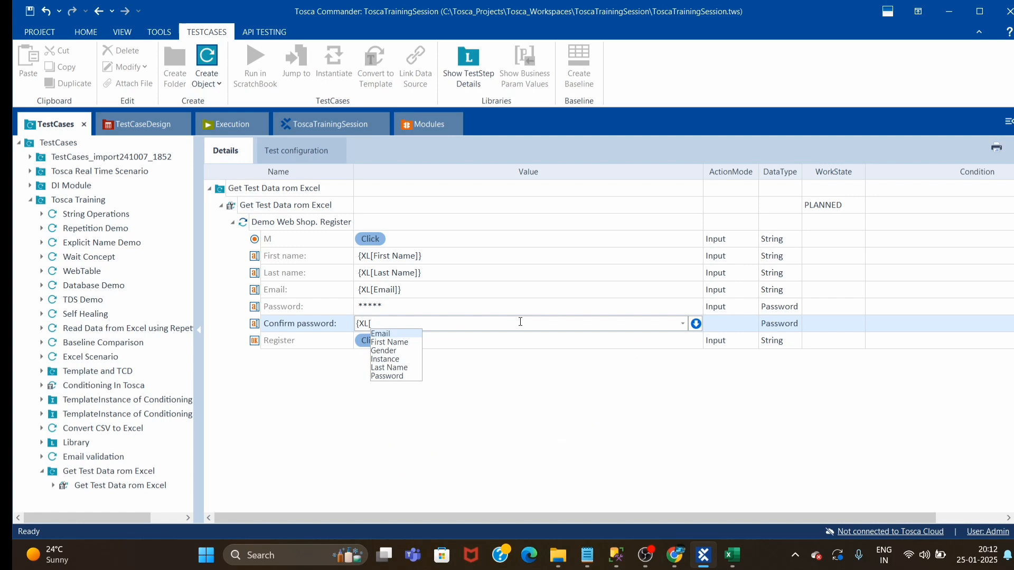
{"action": "key", "text": "Down"}
{"action": "key", "text": "Down"}
{"action": "key", "text": "Down"}
{"action": "key", "text": "Down"}
{"action": "key", "text": "Down"}
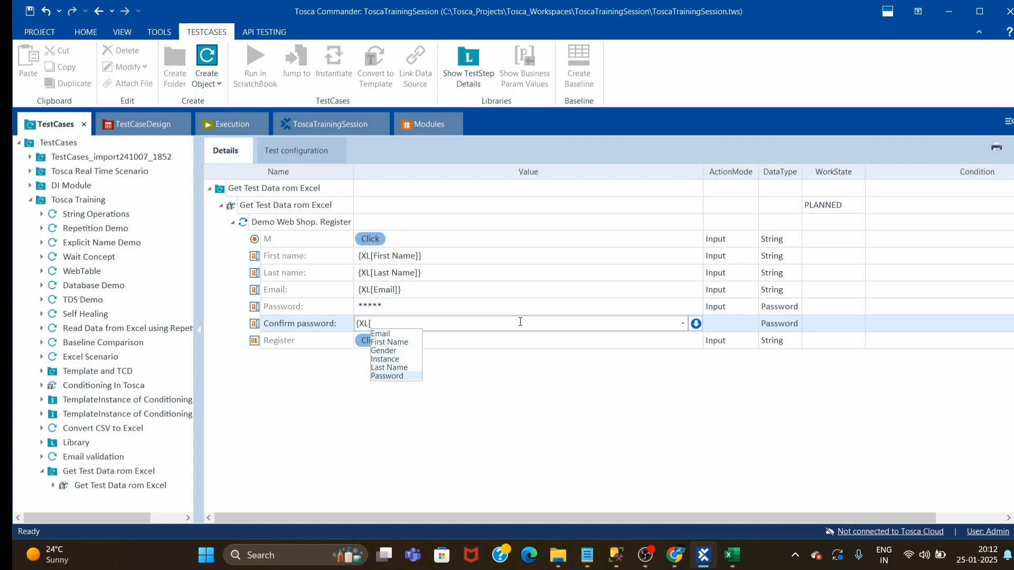
{"action": "key", "text": "Return"}
{"action": "type", "text": "}"}
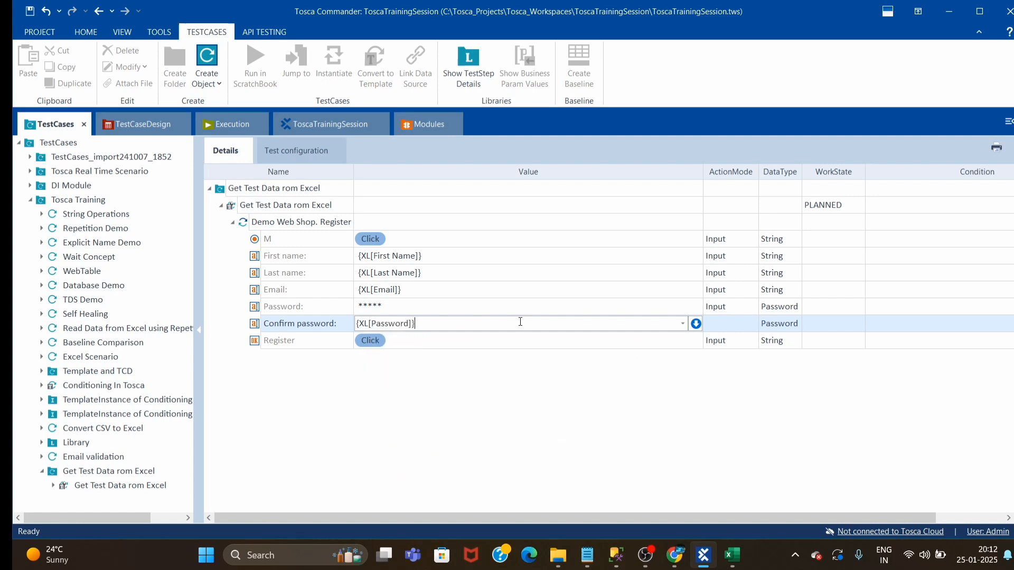
{"action": "left_click", "coordinate": [500, 383]}
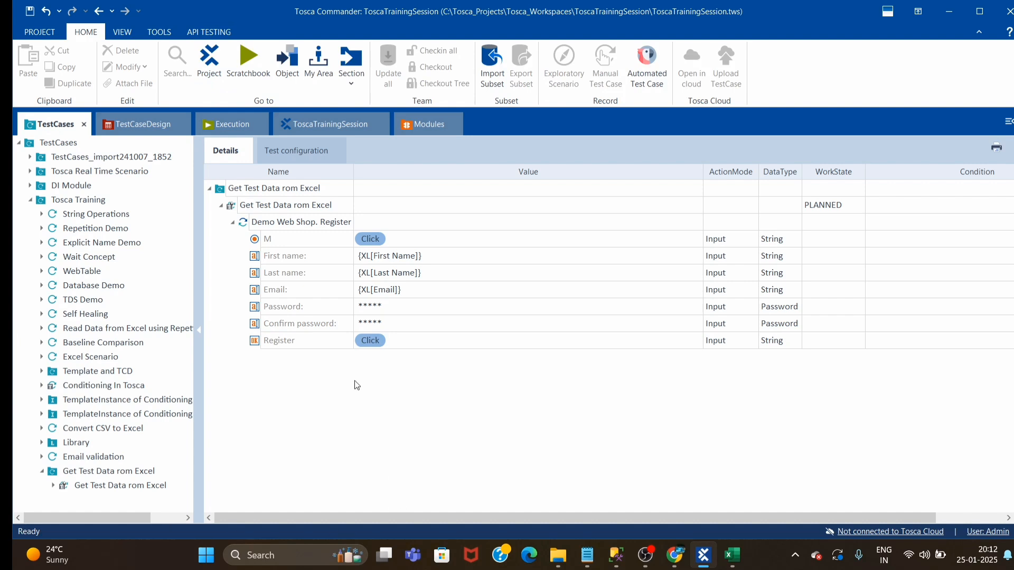
Create a TemplateInstance of the "Get Test Data rom Excel" template from worksheet Sheet1 of D:\Data\Example.xls
{"action": "left_click", "coordinate": [231, 223]}
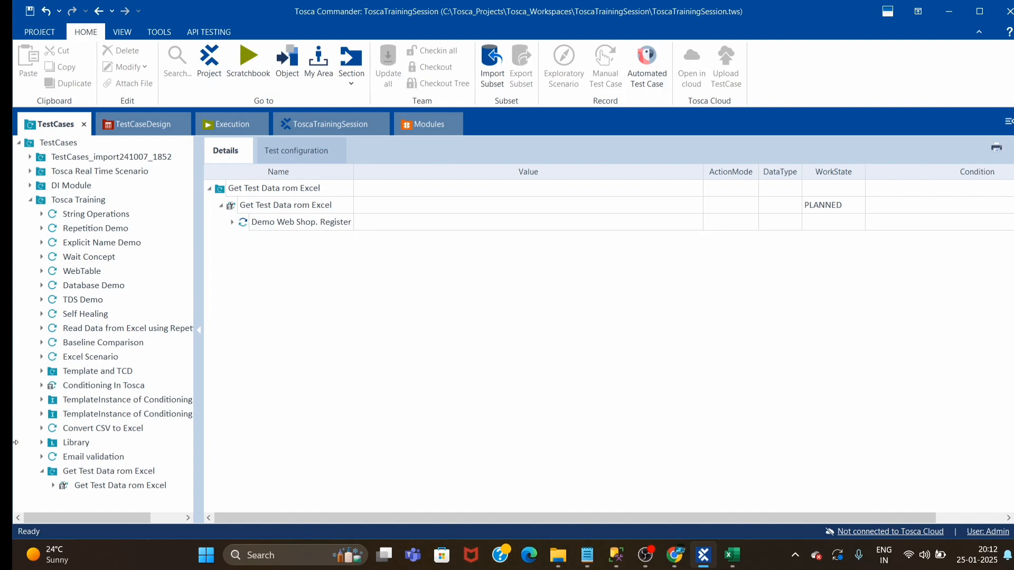
{"action": "left_click", "coordinate": [132, 487]}
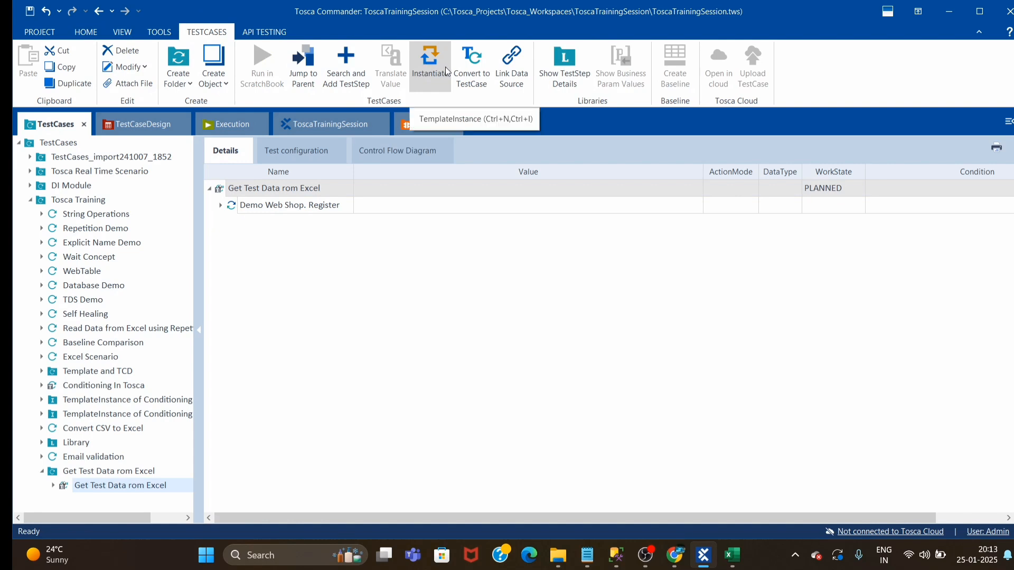
{"action": "right_click", "coordinate": [224, 188]}
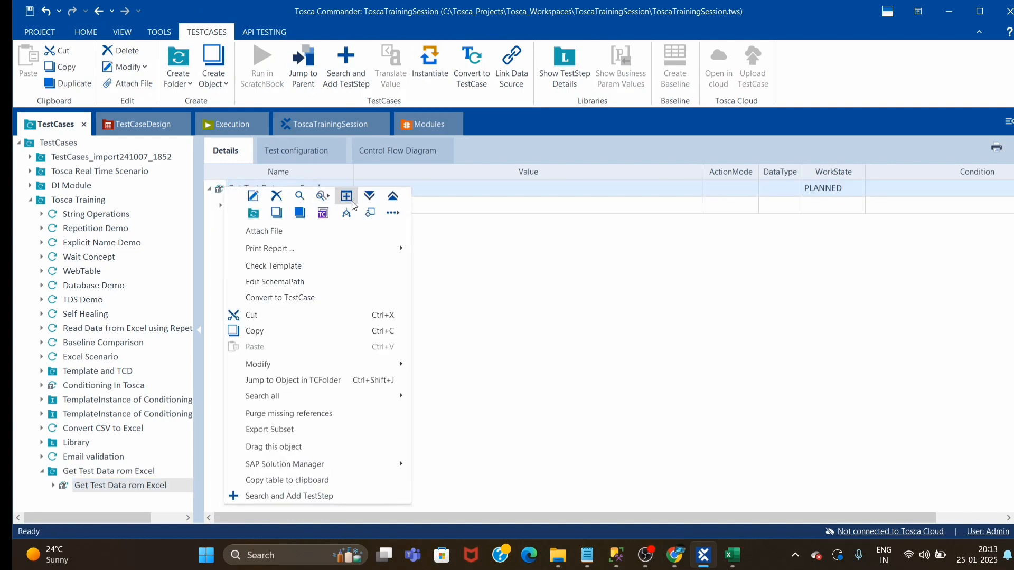
{"action": "left_click", "coordinate": [399, 217]}
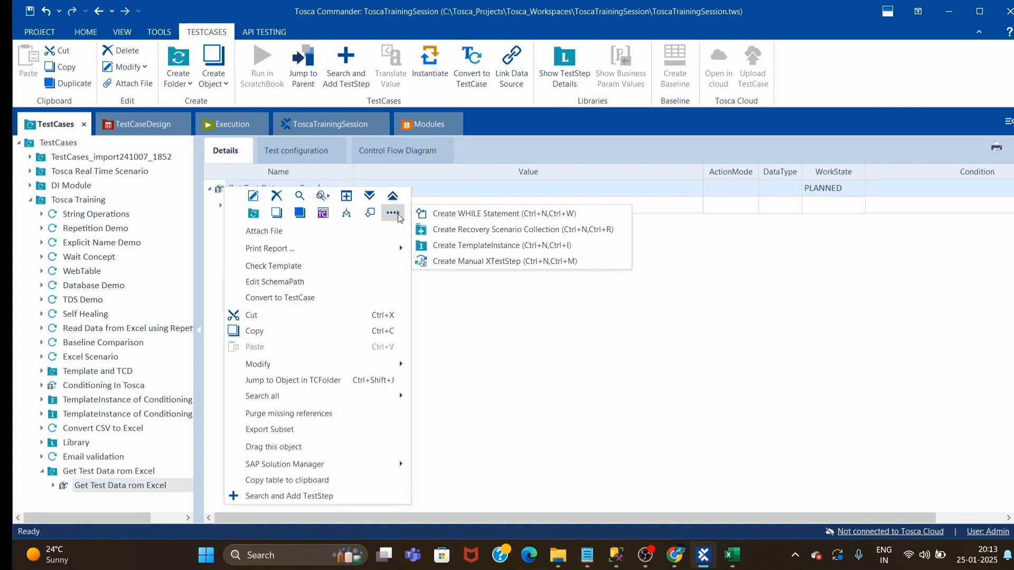
{"action": "left_click", "coordinate": [463, 246]}
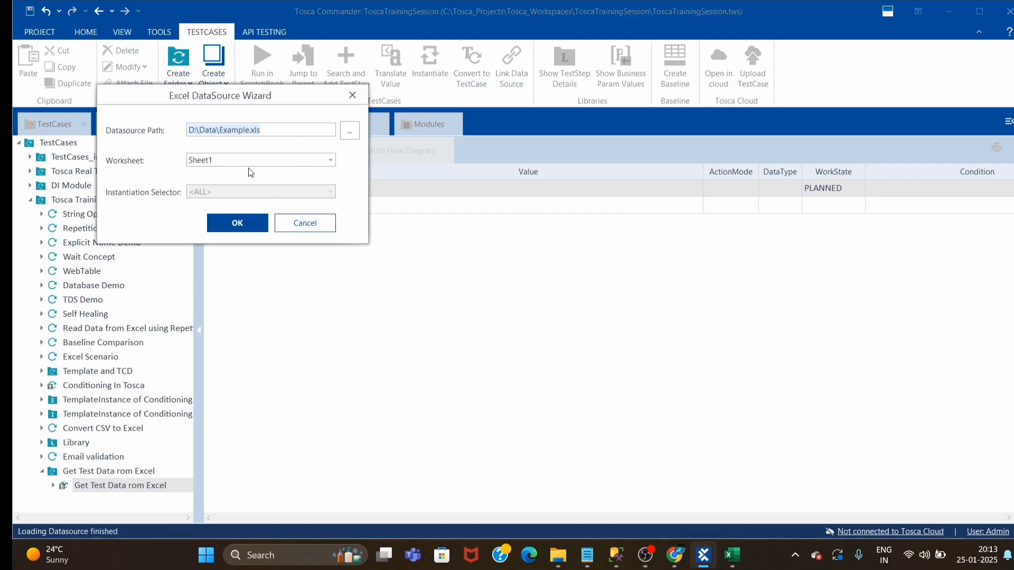
{"action": "left_click", "coordinate": [231, 224]}
{"action": "left_click", "coordinate": [476, 322]}
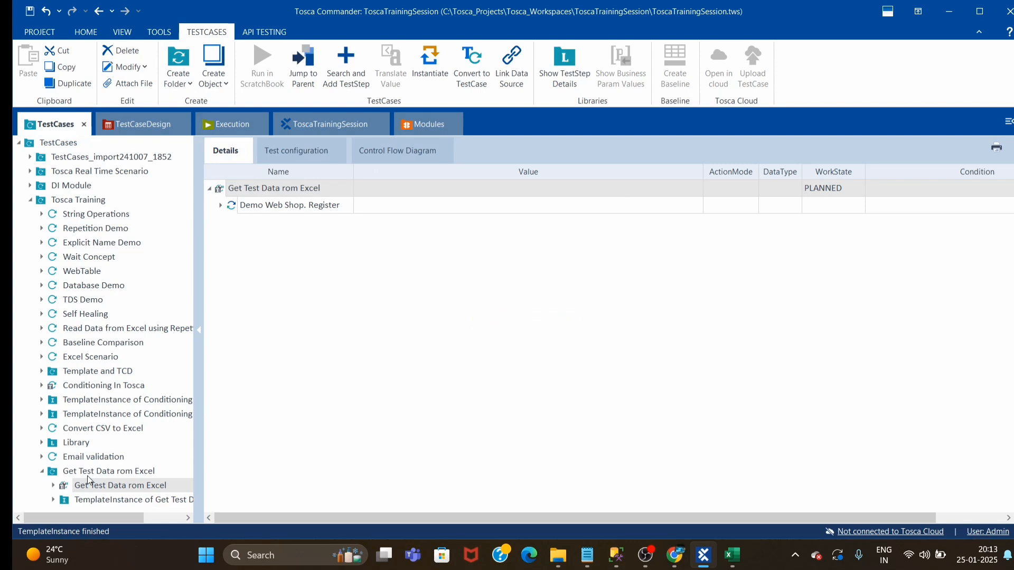
Expand the new TemplateInstance, open Register for user 1, and compare its name with the instance heading in the Excel sheet
{"action": "left_click", "coordinate": [54, 500]}
{"action": "left_click_drag", "start_coordinate": [198, 382], "coordinate": [254, 383]}
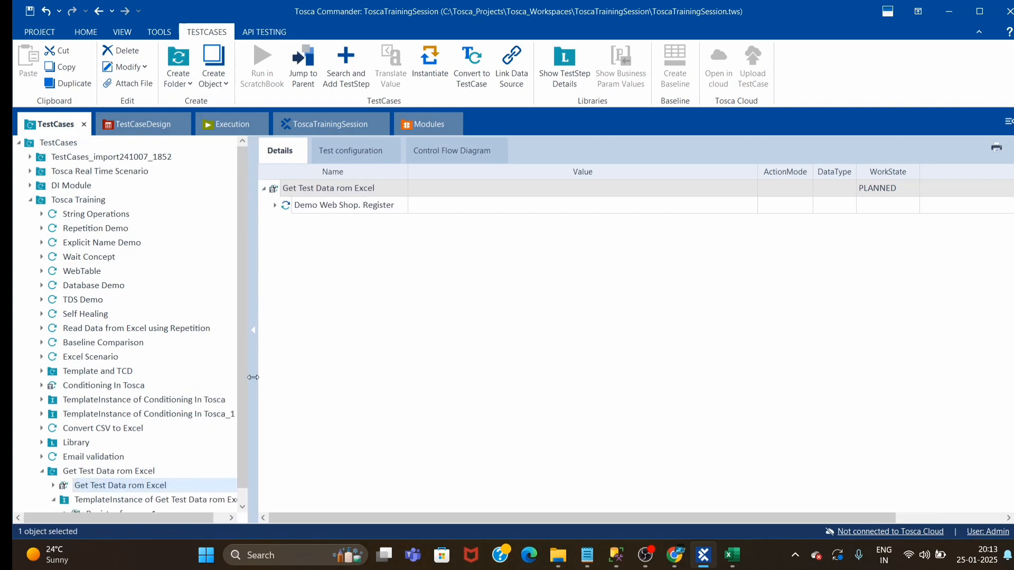
{"action": "scroll", "coordinate": [113, 491], "scroll_direction": "down", "scroll_amount": 1}
{"action": "left_click", "coordinate": [105, 500]}
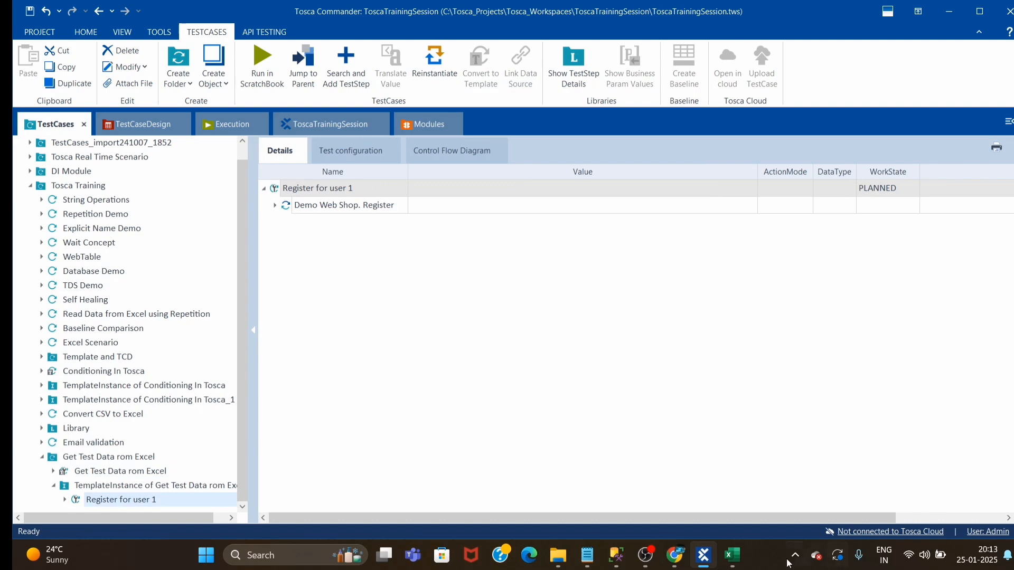
{"action": "left_click", "coordinate": [732, 555]}
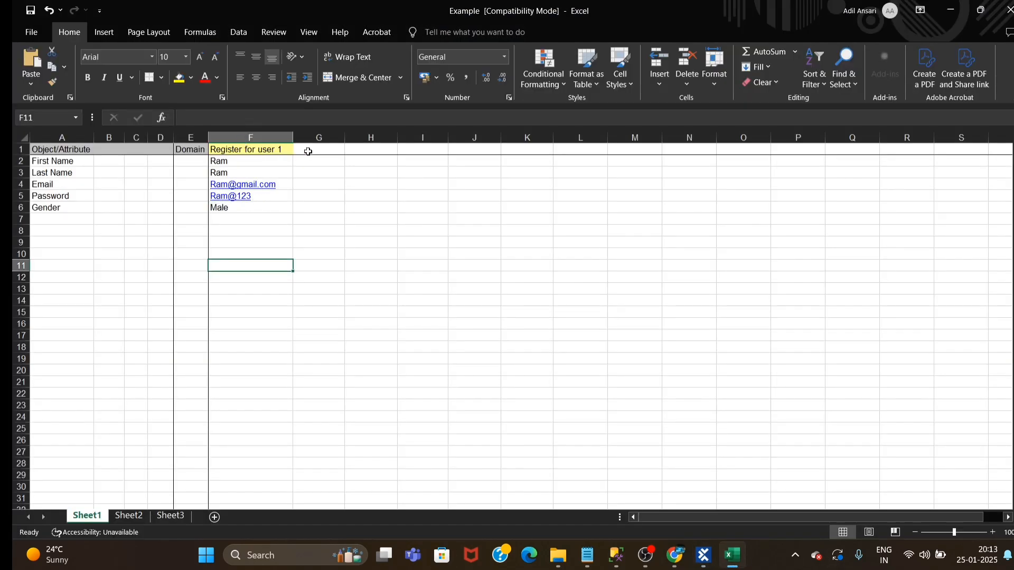
{"action": "key", "text": "alt+Tab"}
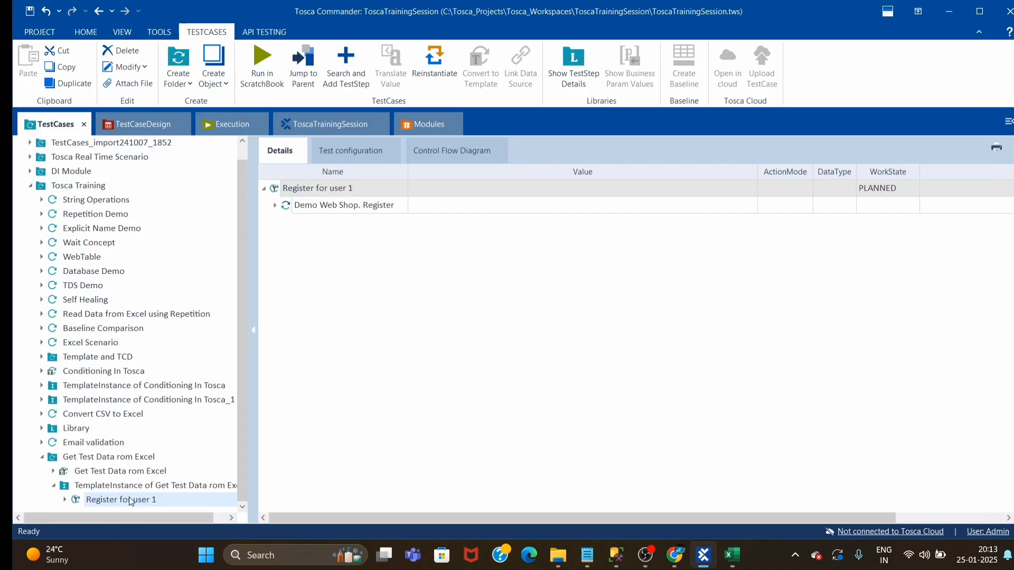
Expand the Demo Web Shop. Register step of Register for user 1 and compare its values with the Excel data
{"action": "left_click", "coordinate": [275, 205]}
{"action": "left_click", "coordinate": [275, 206]}
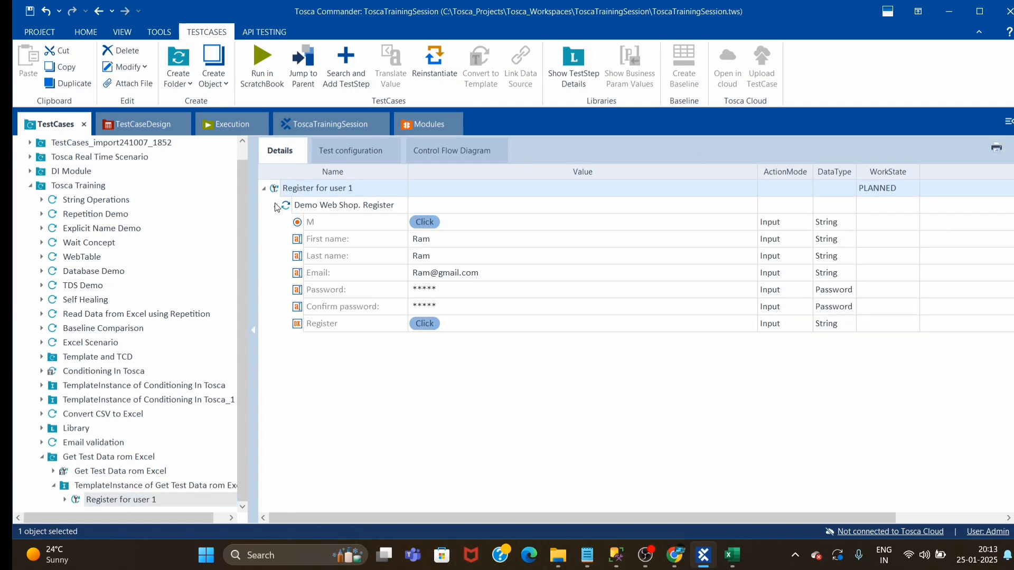
{"action": "left_click", "coordinate": [733, 555]}
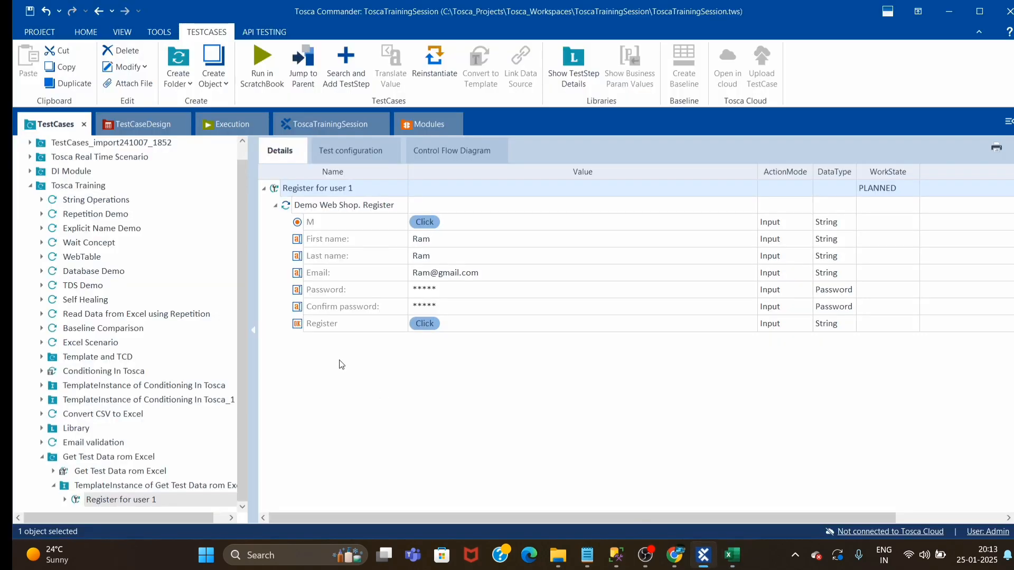
{"action": "left_click", "coordinate": [704, 555]}
{"action": "left_click", "coordinate": [488, 429]}
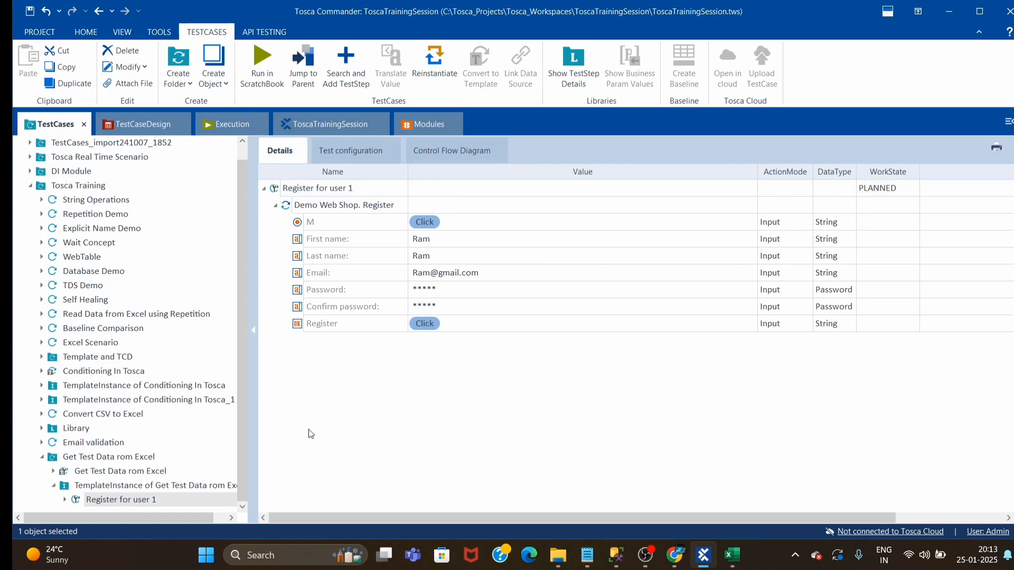
Switch to the Example workbook in Excel and copy the instance heading from cell F1 into G1
{"action": "left_click", "coordinate": [733, 554]}
{"action": "left_click", "coordinate": [473, 360]}
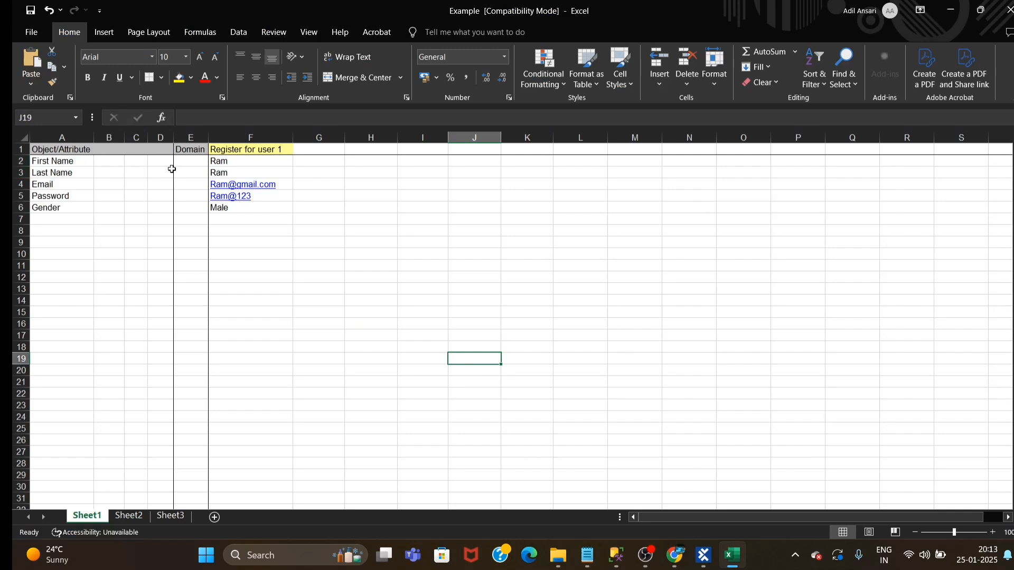
{"action": "left_click", "coordinate": [319, 152]}
{"action": "left_click", "coordinate": [263, 152]}
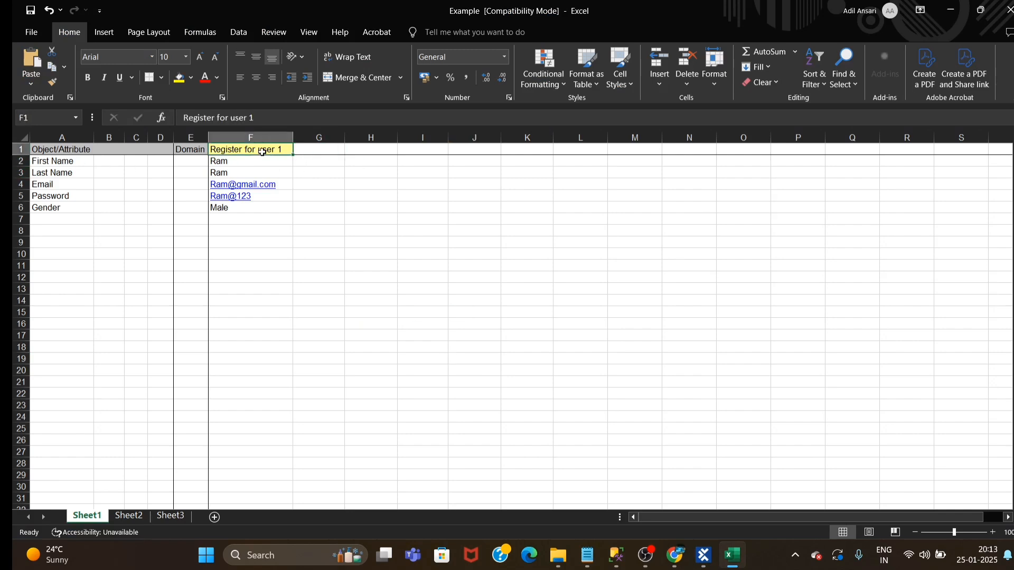
{"action": "key", "text": "ctrl+c"}
{"action": "left_click", "coordinate": [316, 149]}
{"action": "key", "text": "ctrl+v"}
{"action": "left_click", "coordinate": [323, 208]}
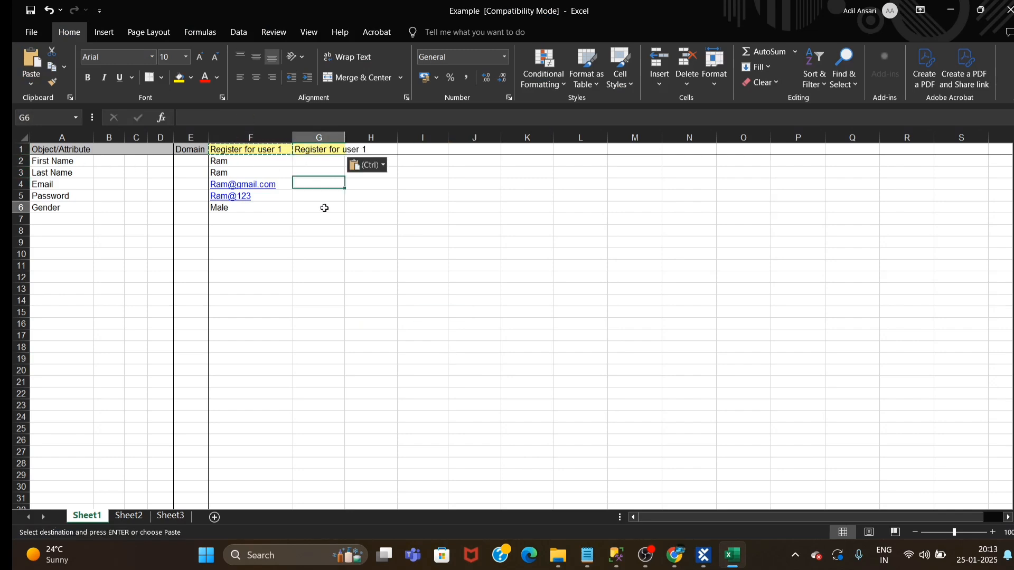
Enter the second user's first name in G2 and last name in G3
{"action": "left_click", "coordinate": [324, 162]}
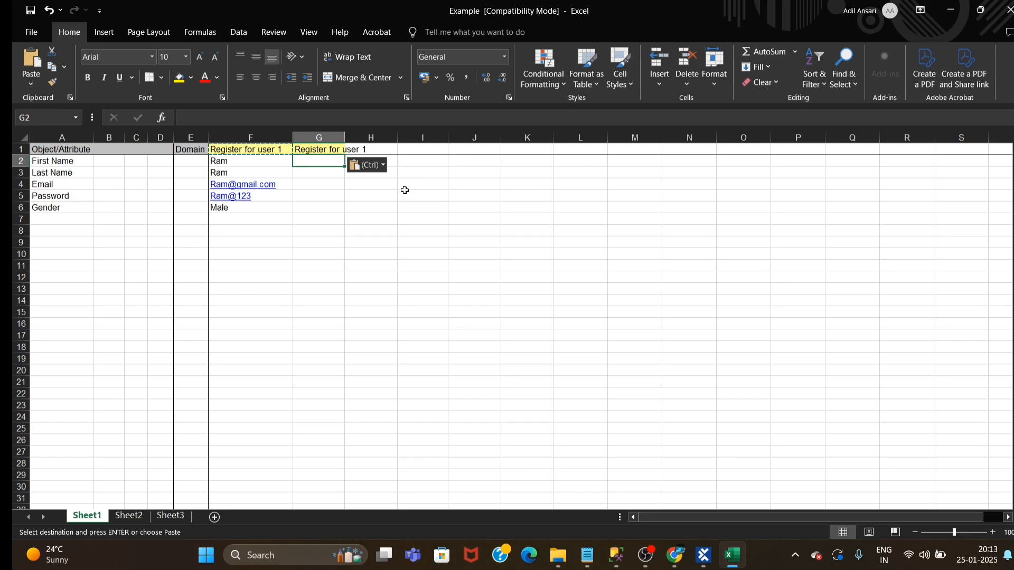
{"action": "type", "text": "raj"}
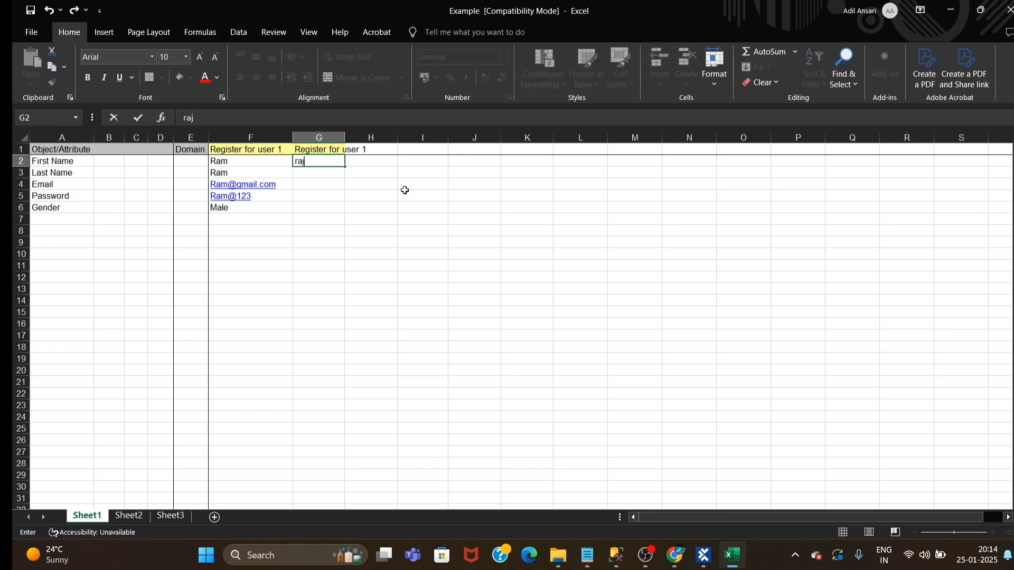
{"action": "left_click", "coordinate": [325, 241]}
{"action": "left_click", "coordinate": [306, 174]}
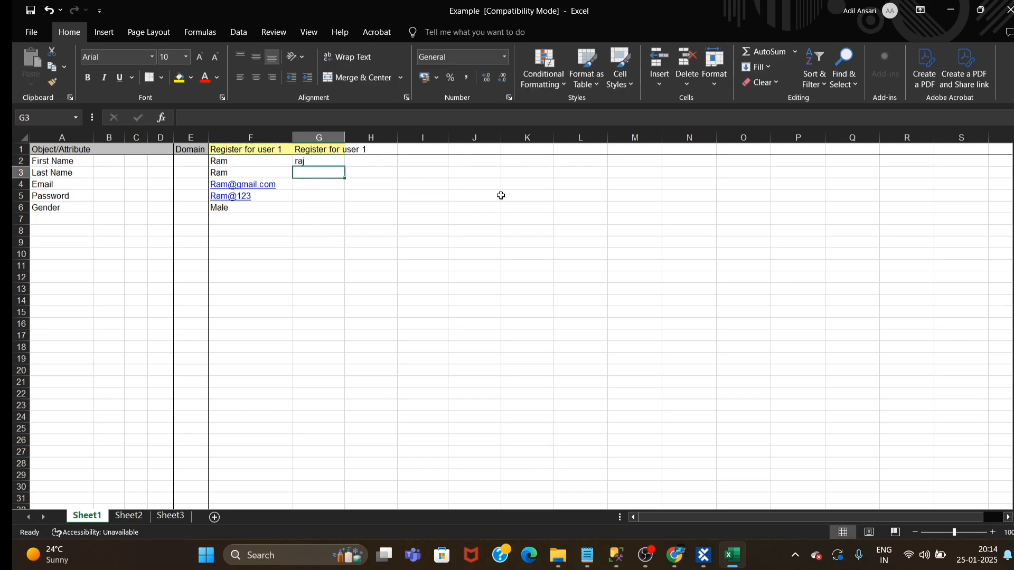
Enter the second user's email address and move it from the Last Name row into Email cell G4
{"action": "type", "text": "raj"}
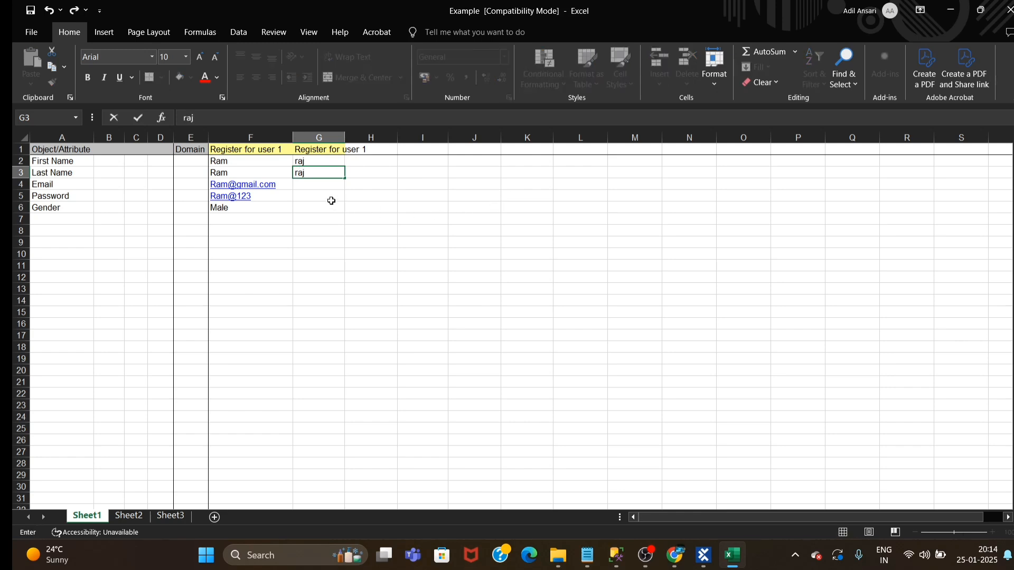
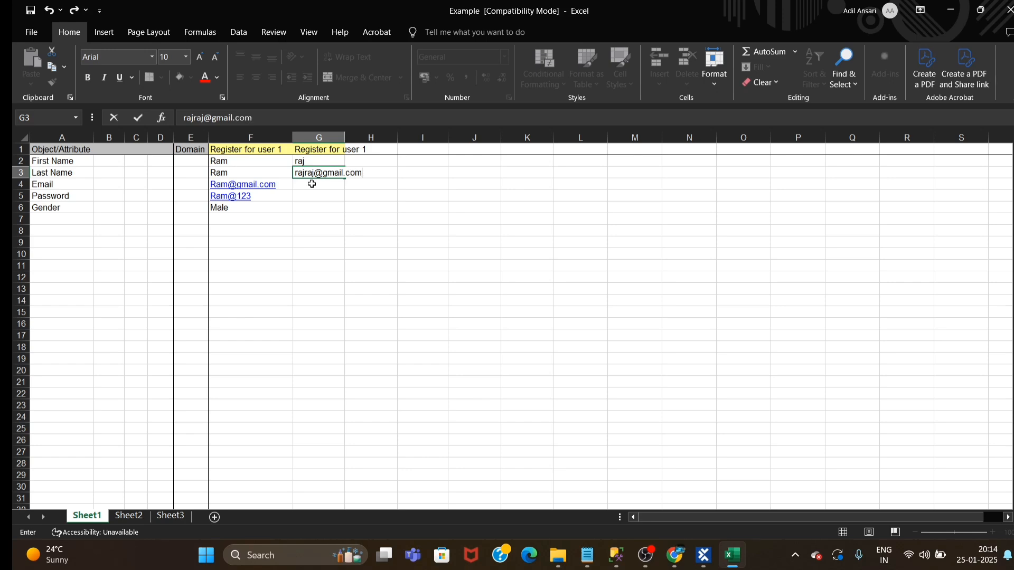
{"action": "key", "text": "Tab"}
{"action": "left_click", "coordinate": [311, 184]}
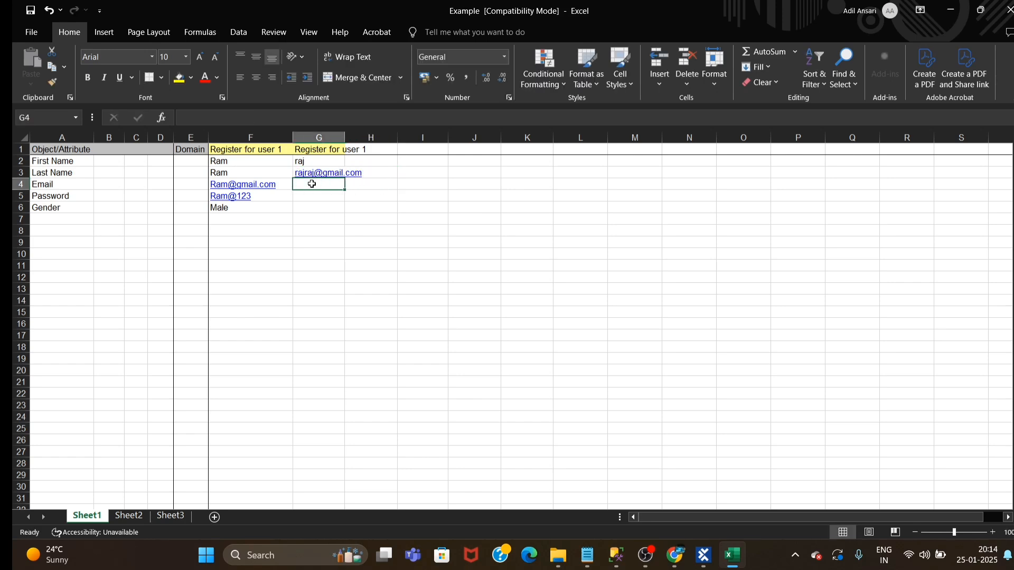
{"action": "key", "text": "Up"}
{"action": "key", "text": "ctrl+x"}
{"action": "key", "text": "Down"}
{"action": "key", "text": "ctrl+v"}
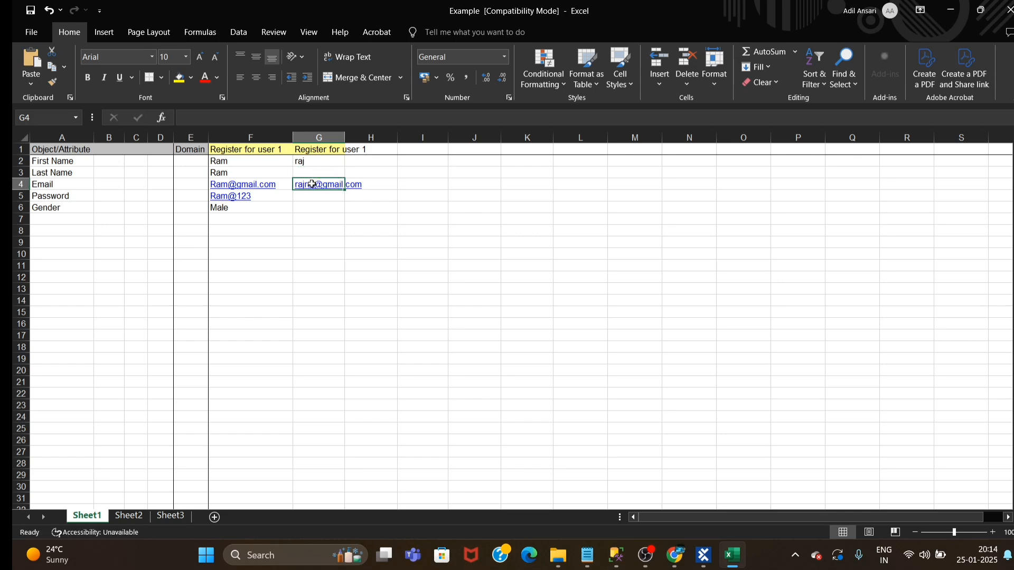
Re-enter the second user's last name in cell G3
{"action": "key", "text": "Up"}
{"action": "type", "text": "raj"}
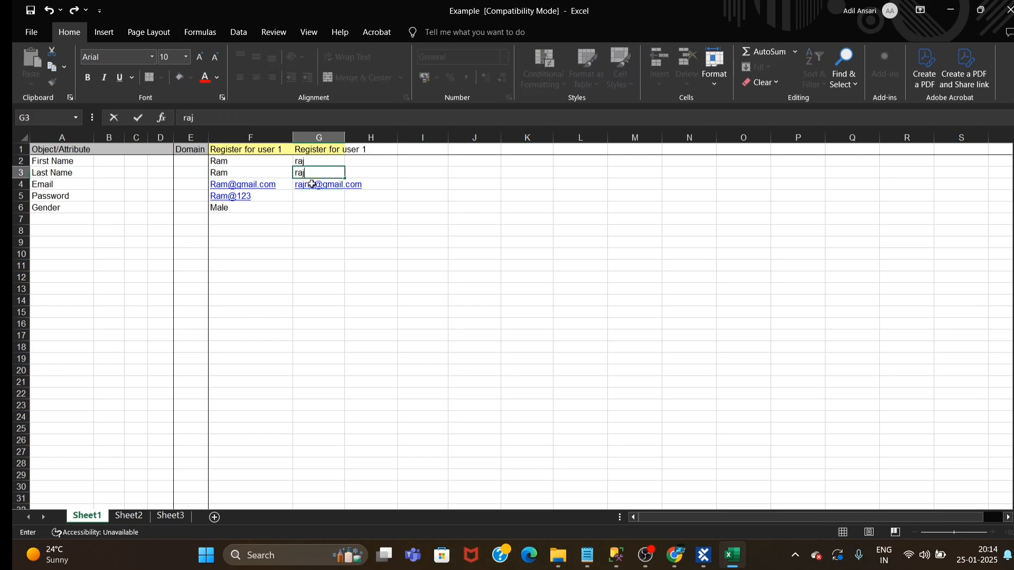
{"action": "key", "text": "Return"}
{"action": "key", "text": "Return"}
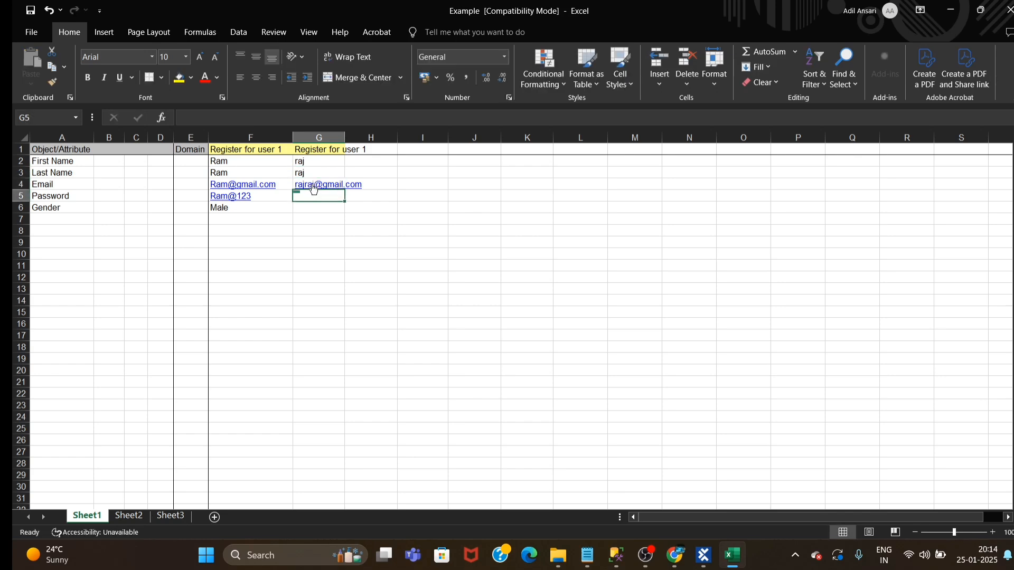
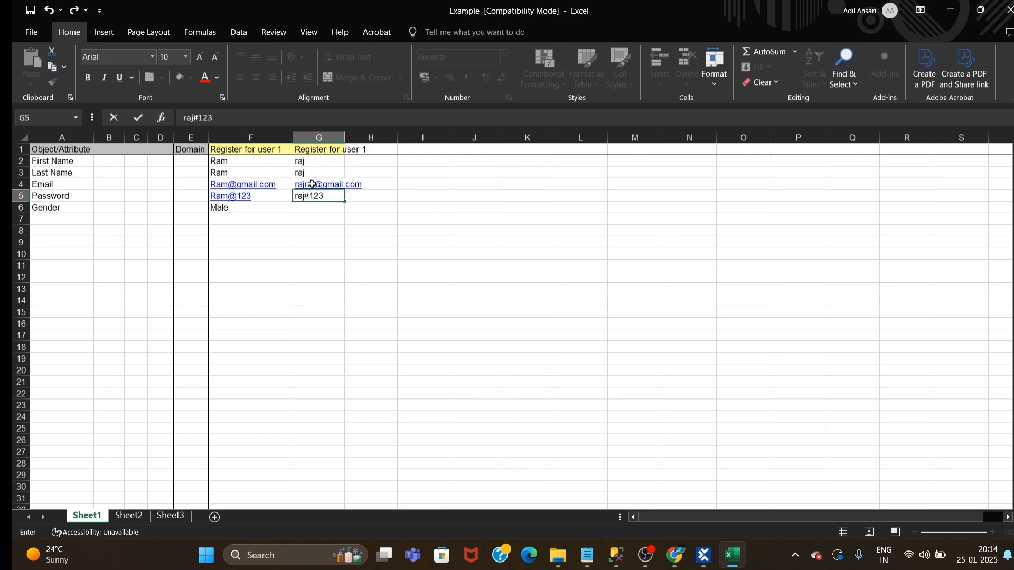
Enter the second user's password in G5 and set the gender in G6 to Male
{"action": "key", "text": "Return"}
{"action": "type", "text": "M"}
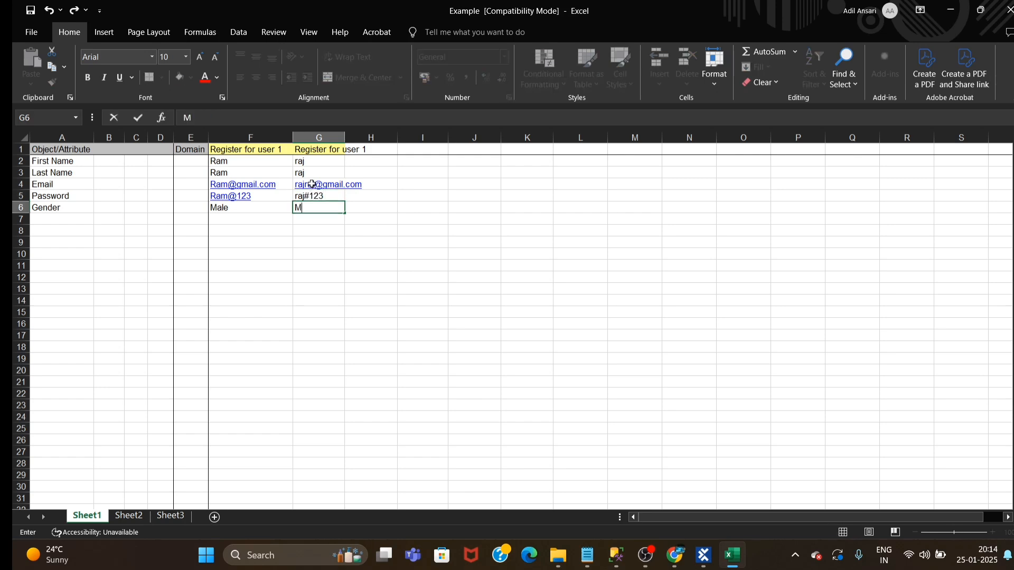
{"action": "type", "text": "ale"}
{"action": "left_click", "coordinate": [497, 313]}
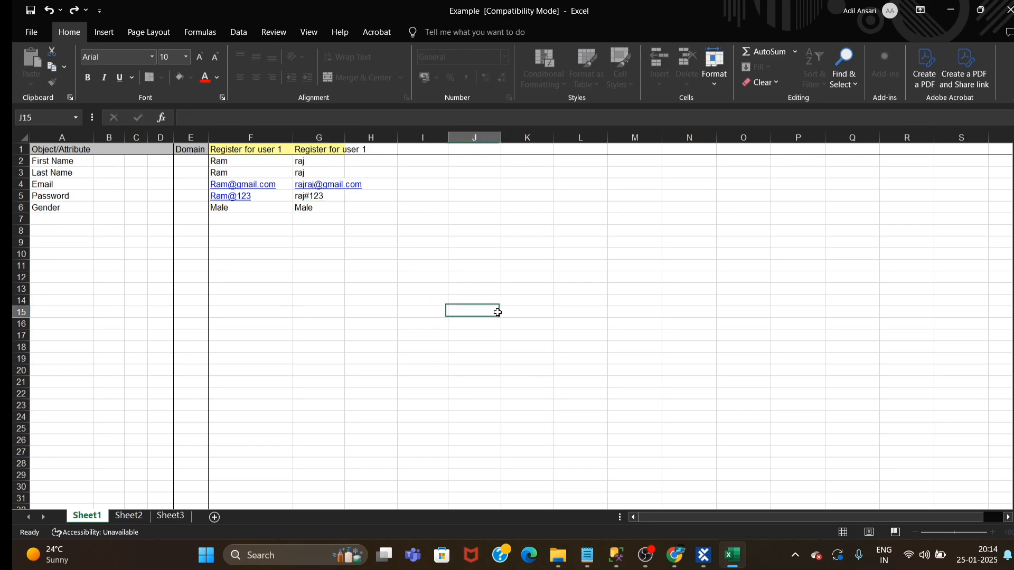
Close the Example workbook and reinstantiate the TemplateInstance of the Excel data template in Tosca
{"action": "left_click", "coordinate": [603, 276]}
{"action": "left_click", "coordinate": [1008, 10]}
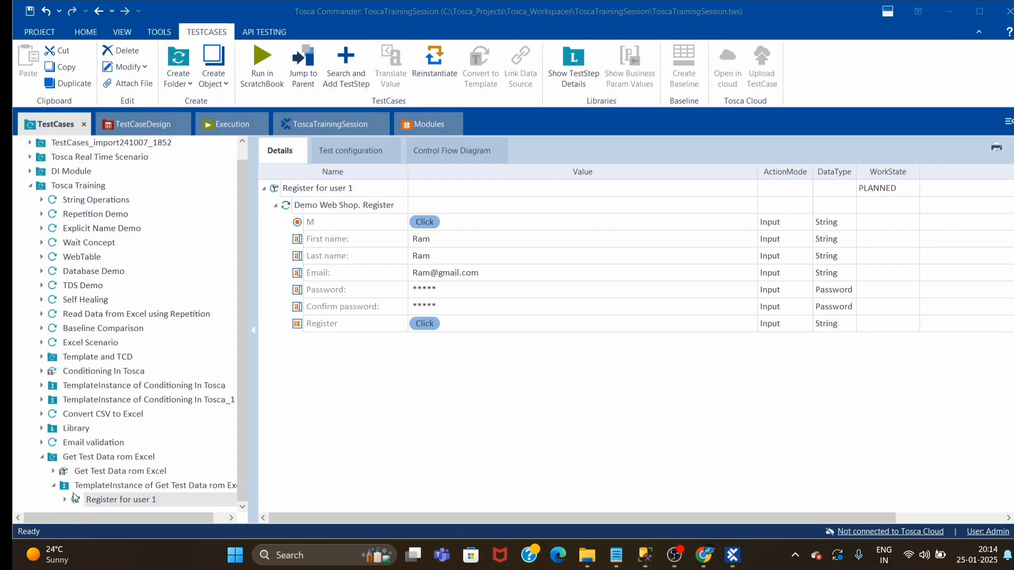
{"action": "left_click", "coordinate": [490, 466]}
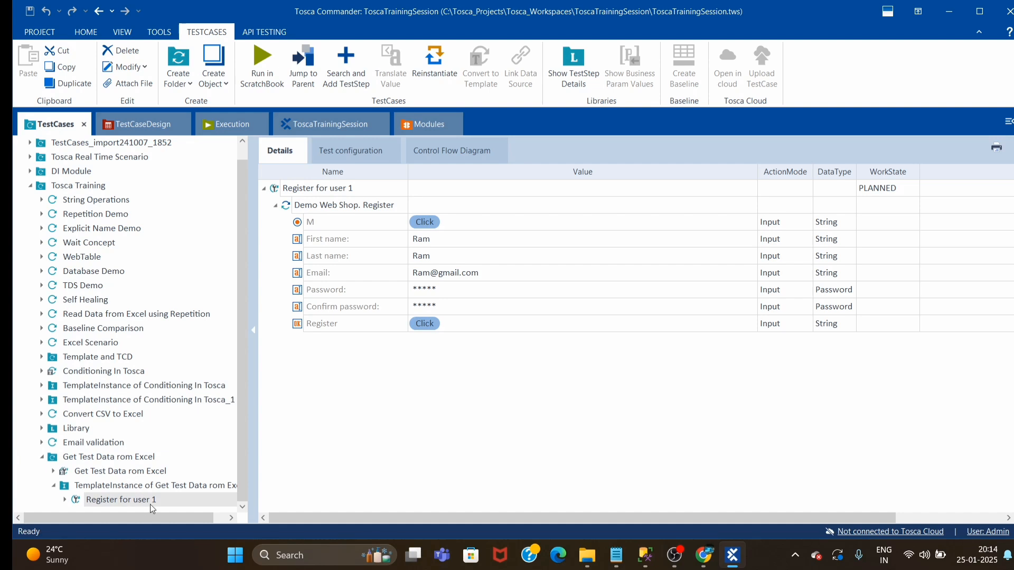
{"action": "right_click", "coordinate": [122, 486]}
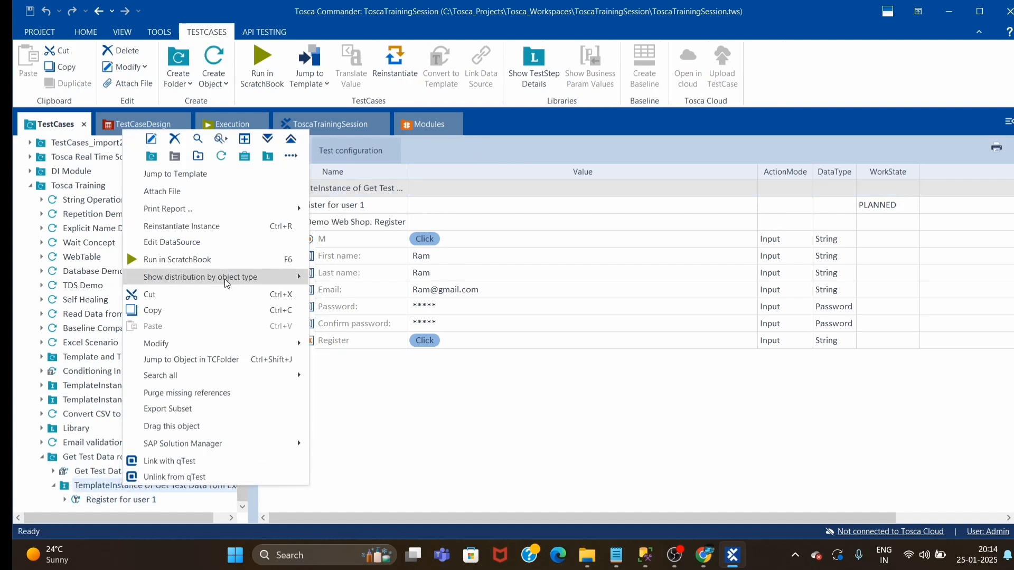
{"action": "left_click", "coordinate": [184, 227]}
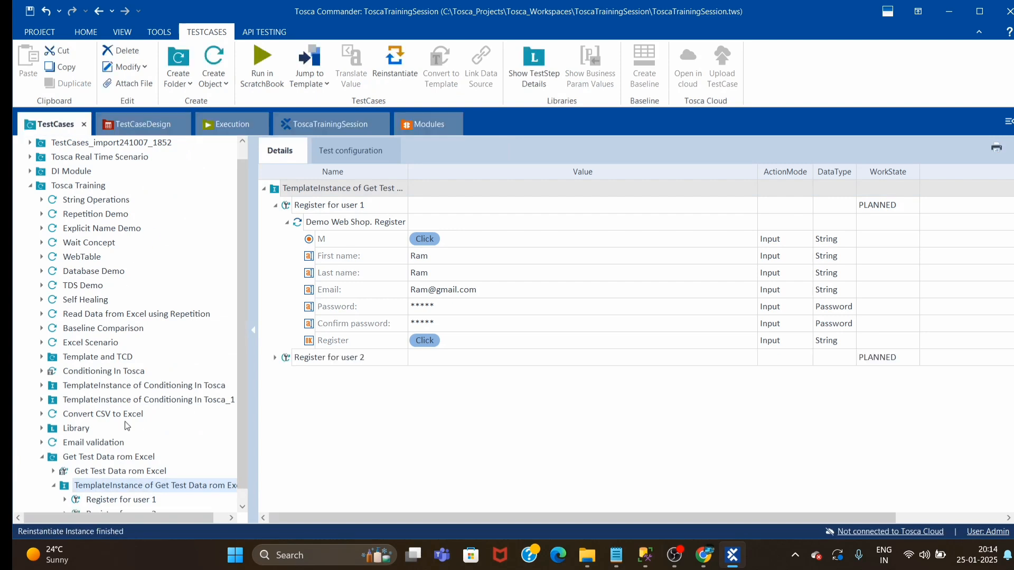
Inspect the step values of Register for user 2, and view the Conditioning in tosca sheet in TestCaseDesign for comparison
{"action": "left_click", "coordinate": [96, 504]}
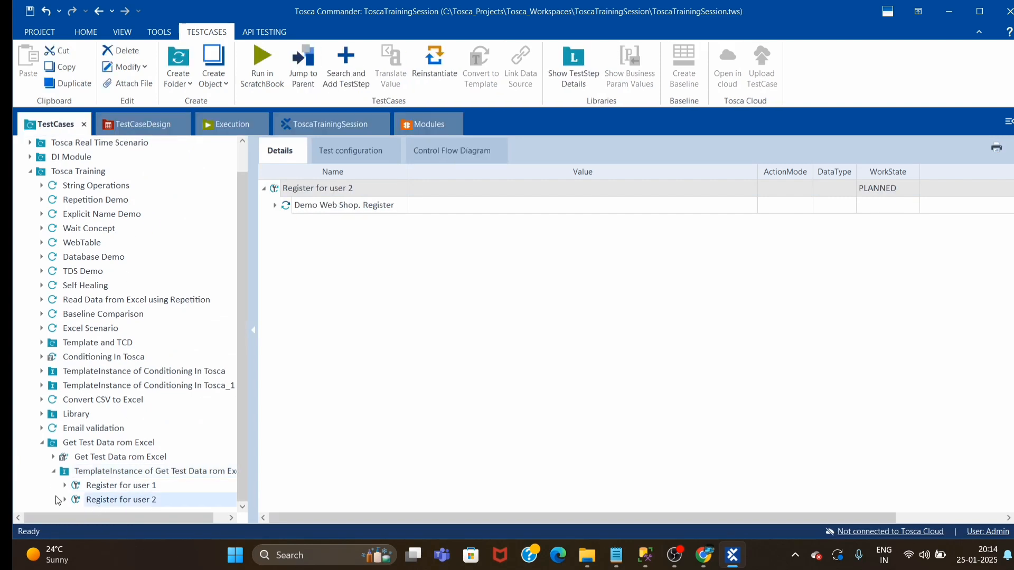
{"action": "left_click", "coordinate": [274, 205]}
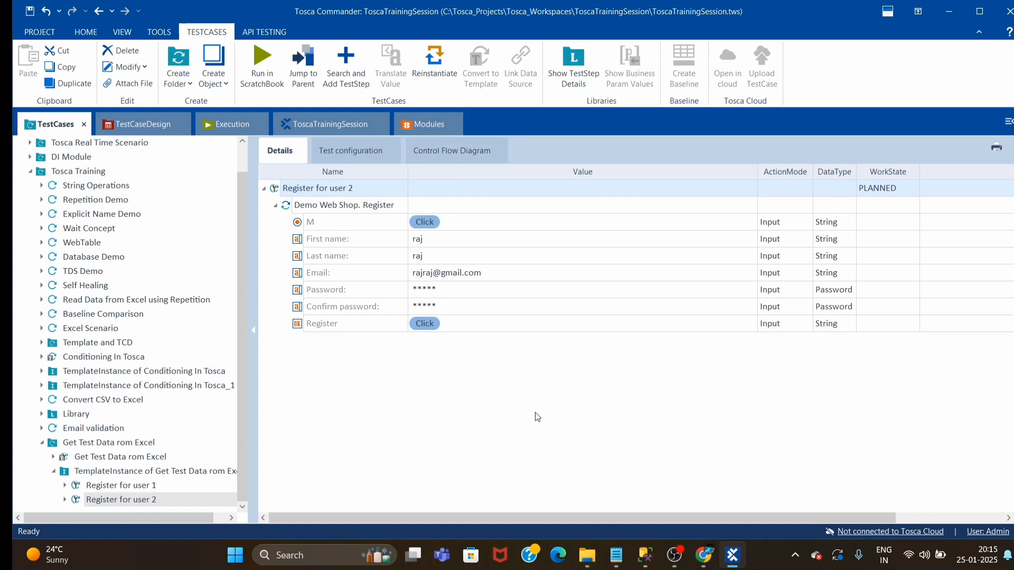
{"action": "left_click", "coordinate": [147, 133]}
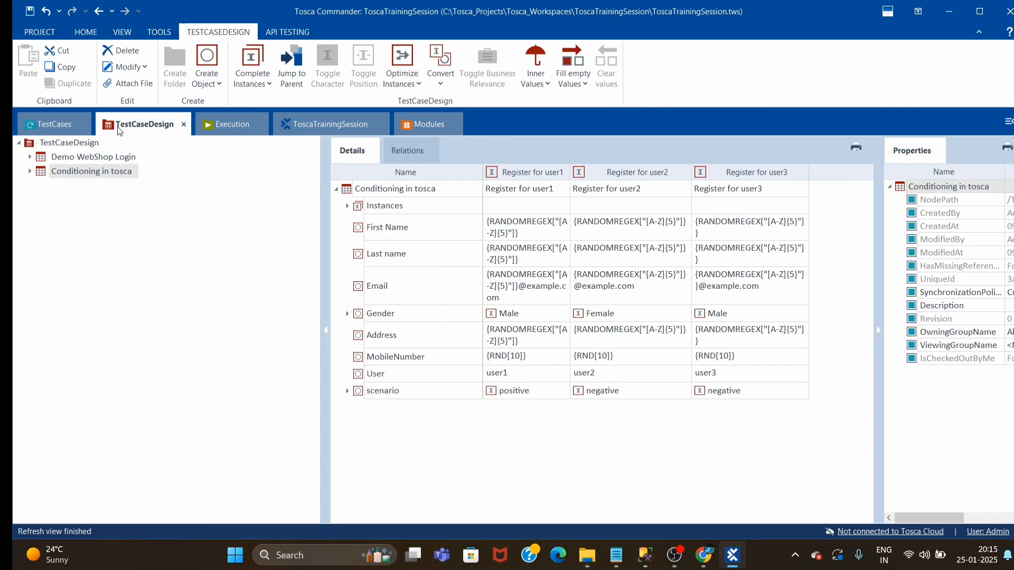
{"action": "left_click", "coordinate": [50, 127]}
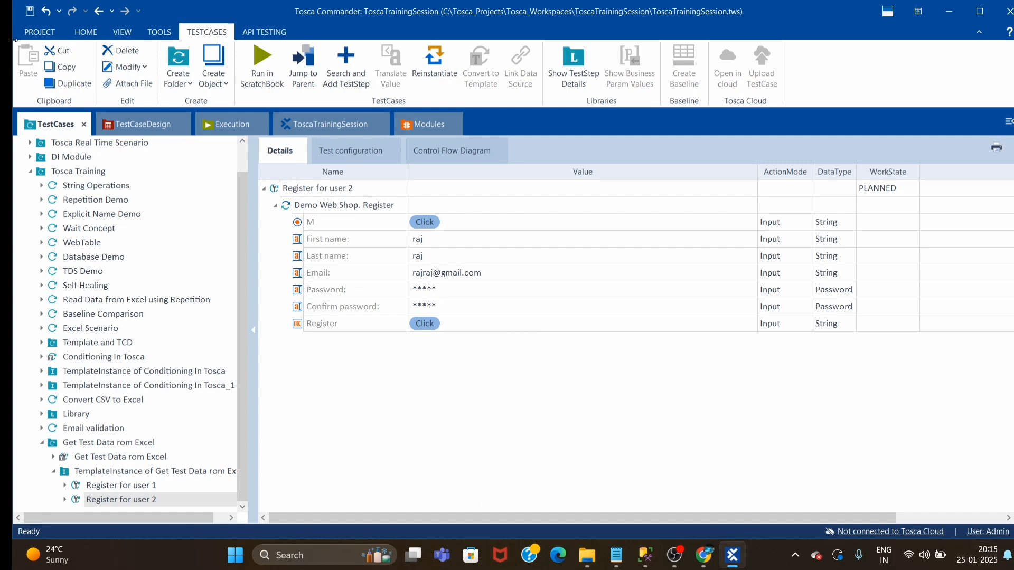
{"action": "left_click", "coordinate": [140, 127]}
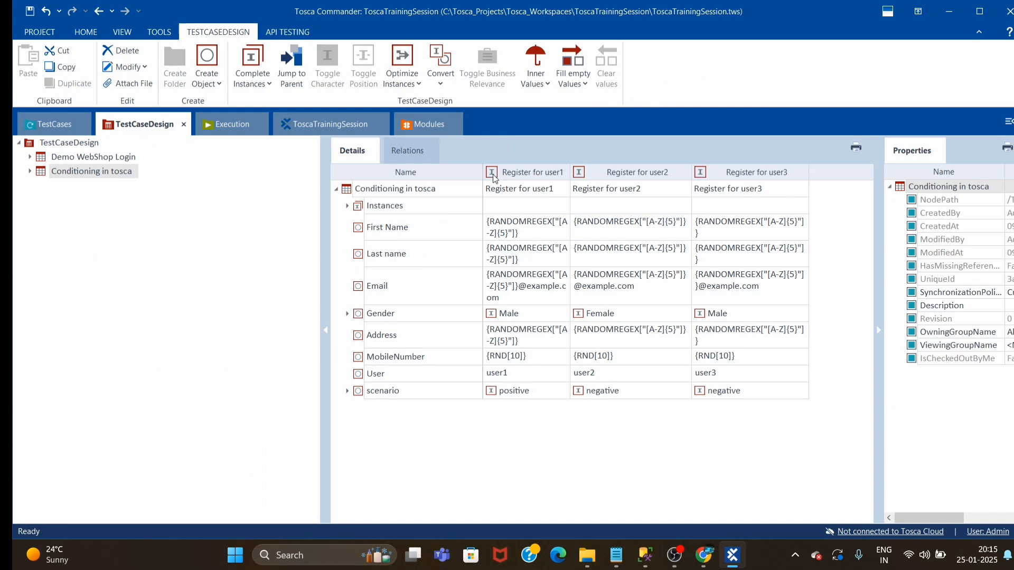
{"action": "left_click_drag", "start_coordinate": [483, 179], "coordinate": [454, 179]}
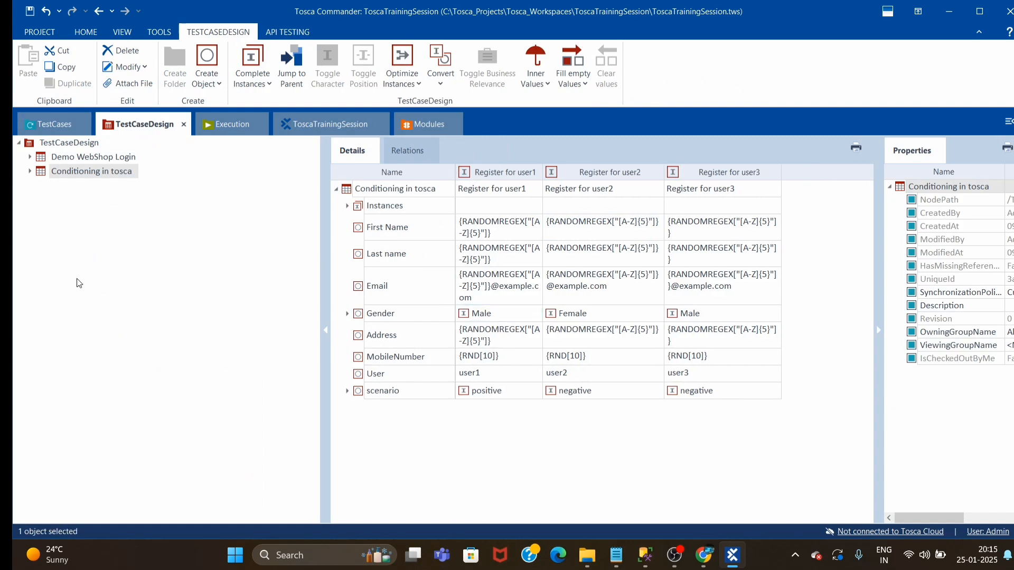
Return to the test cases, narrow the Value column, and check the properties of the "Get Test Data rom Excel" template, including its SchemaPath
{"action": "left_click", "coordinate": [45, 124]}
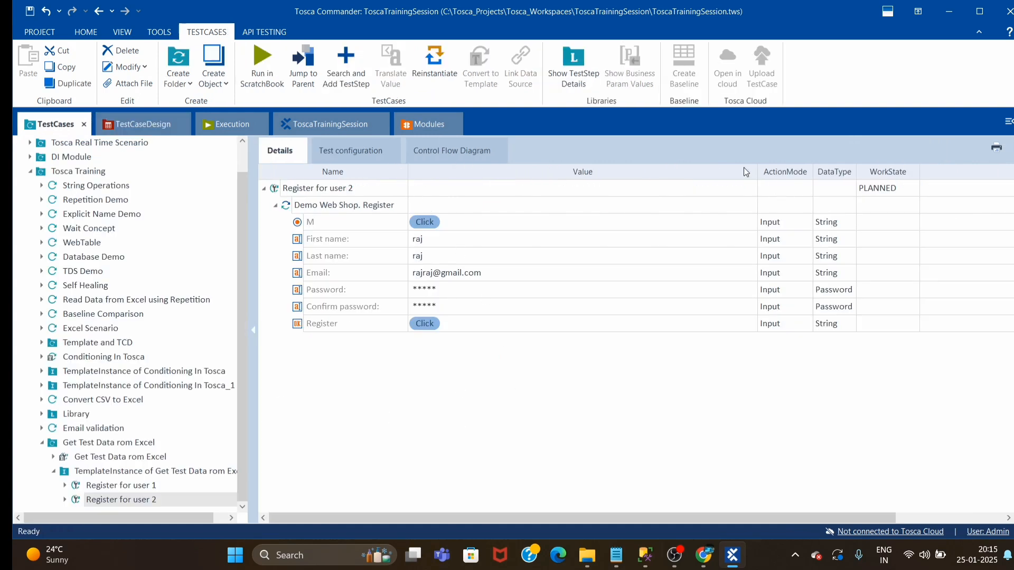
{"action": "left_click_drag", "start_coordinate": [757, 176], "coordinate": [700, 182]}
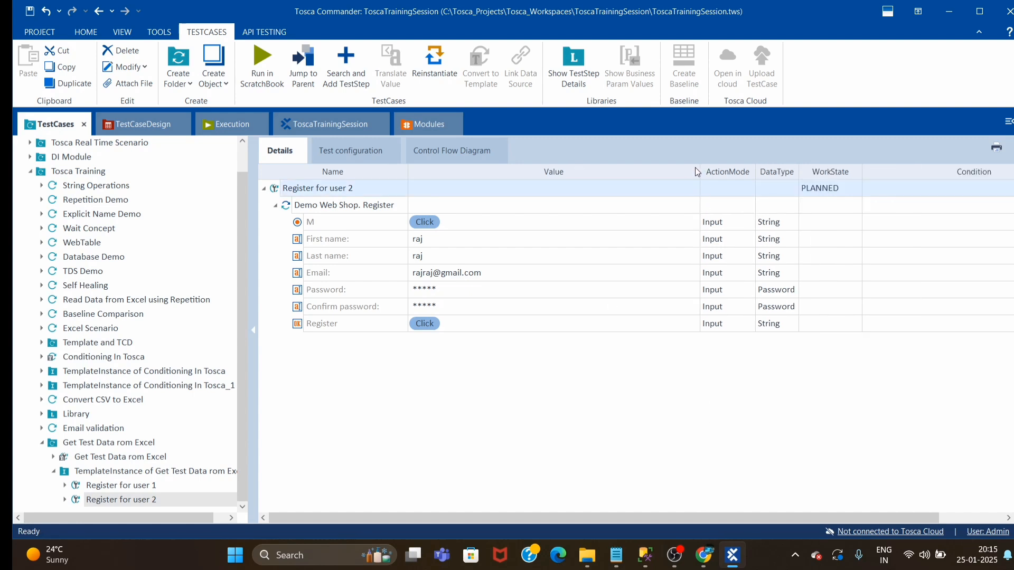
{"action": "left_click_drag", "start_coordinate": [701, 171], "coordinate": [653, 171]}
{"action": "left_click", "coordinate": [96, 457]}
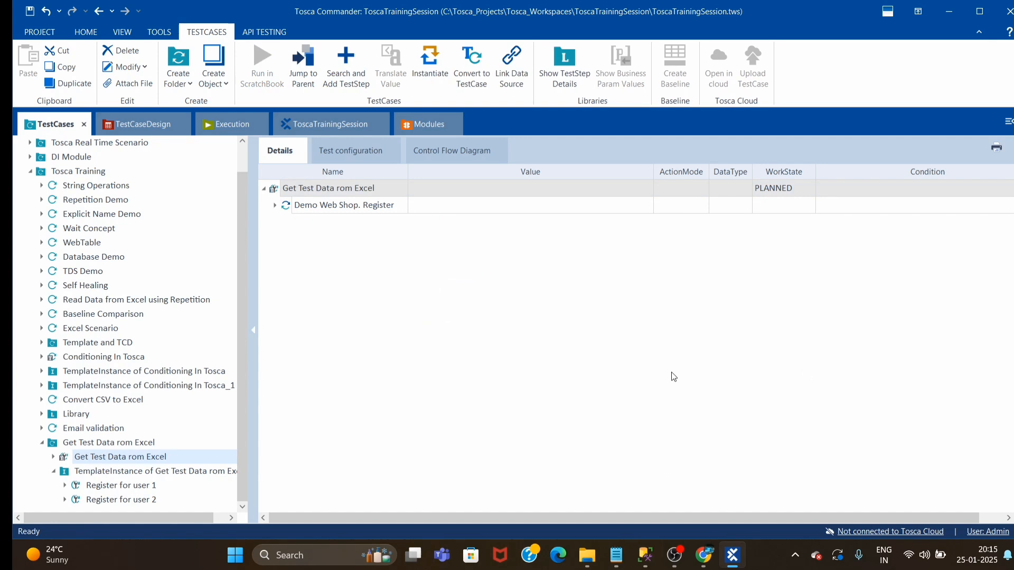
{"action": "left_click", "coordinate": [1012, 330]}
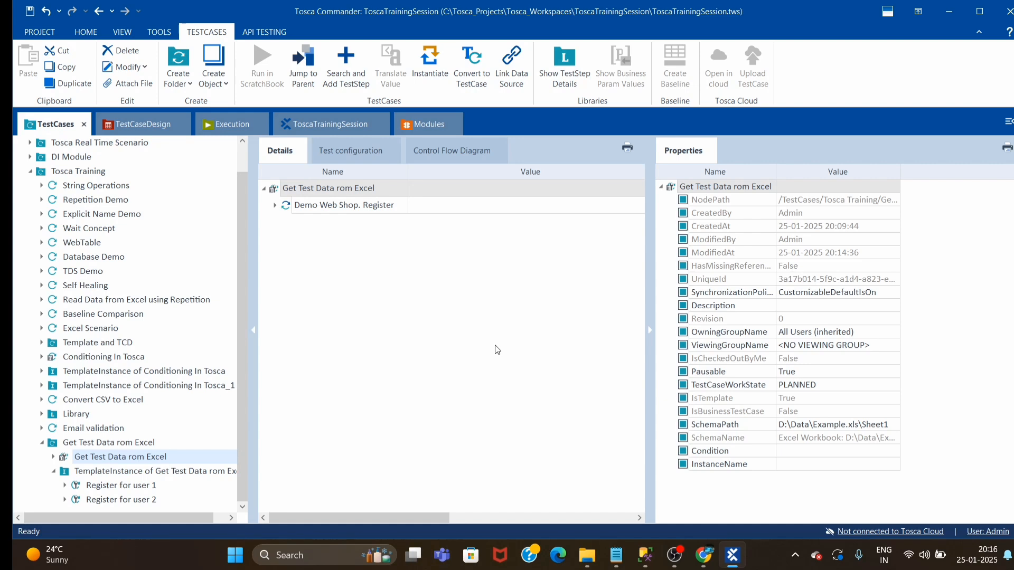
{"action": "left_click", "coordinate": [649, 330]}
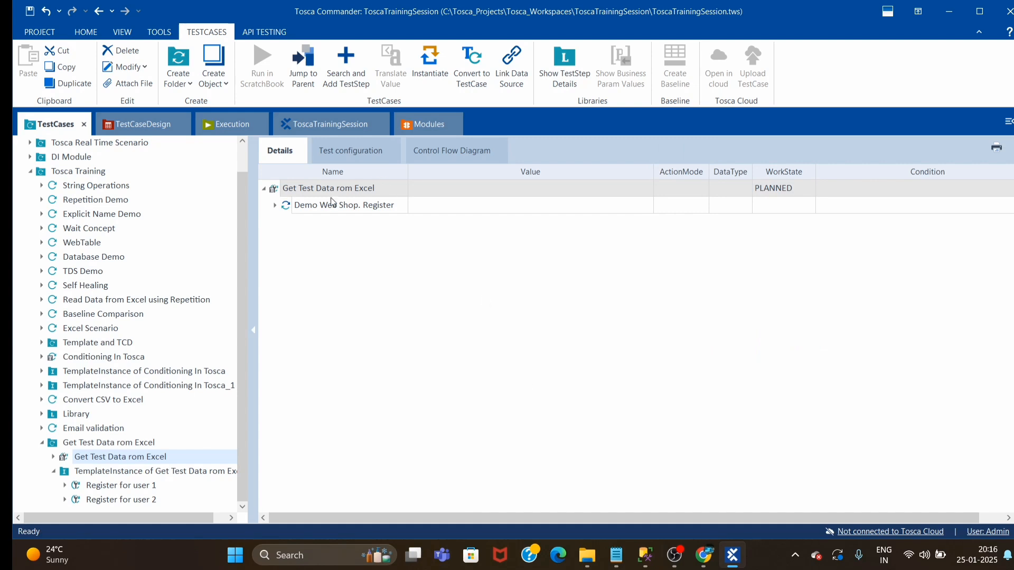
Rename the template test case as "Get Test Data from Excel"
{"action": "left_click", "coordinate": [365, 191]}
{"action": "left_click", "coordinate": [342, 189]}
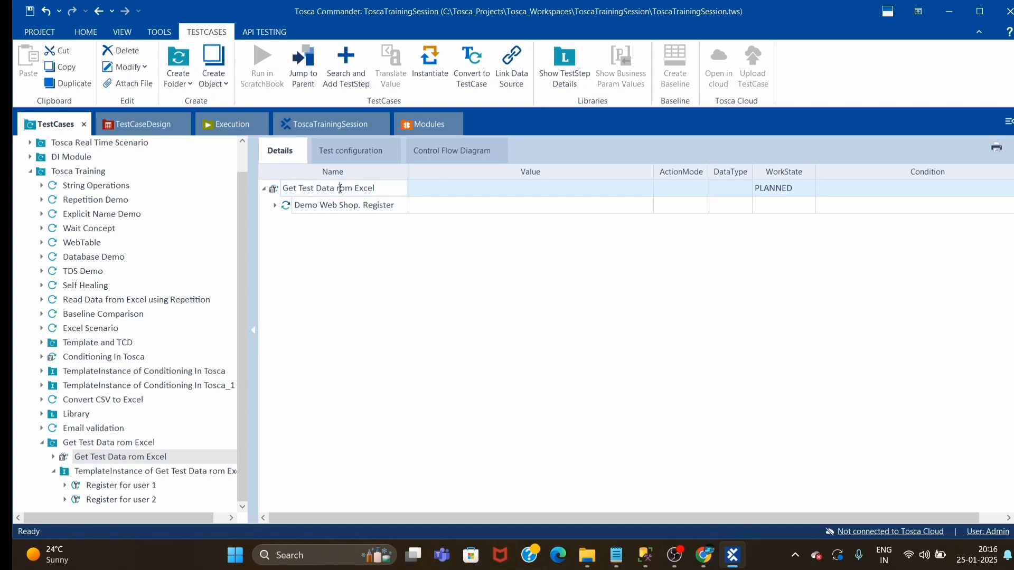
{"action": "type", "text": "f"}
{"action": "left_click", "coordinate": [446, 285]}
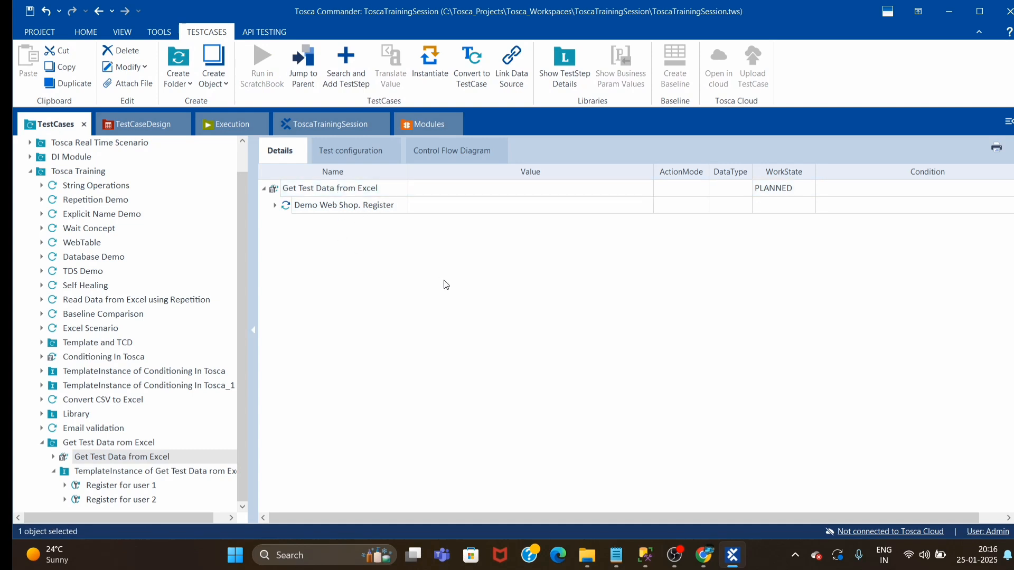